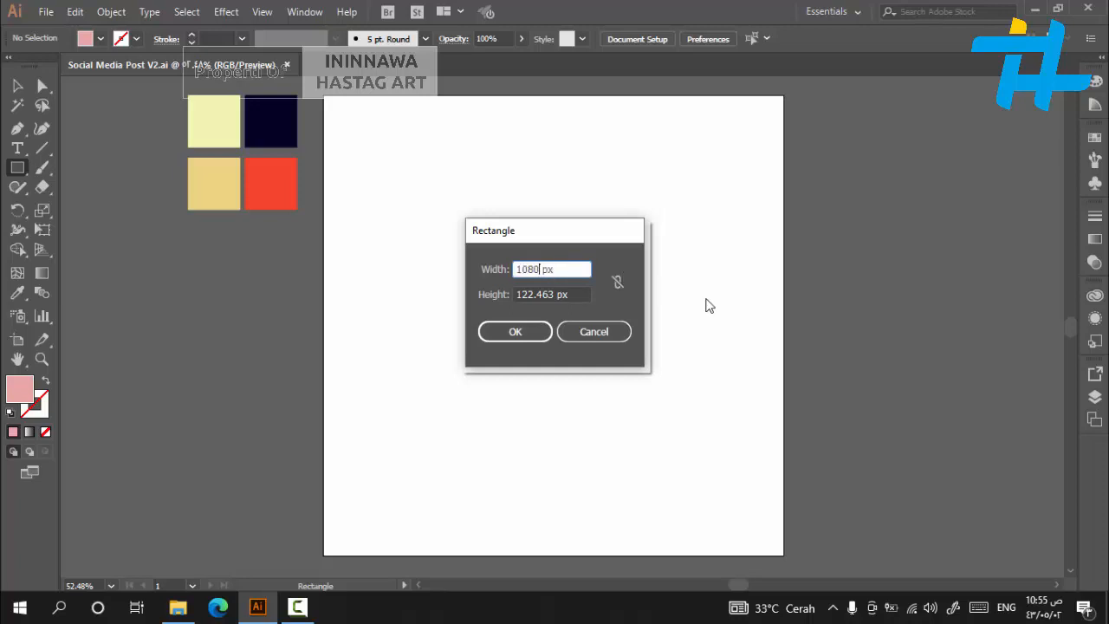
Create a rectangle 1080 px wide and 1080 px high.
left_click(553, 295)
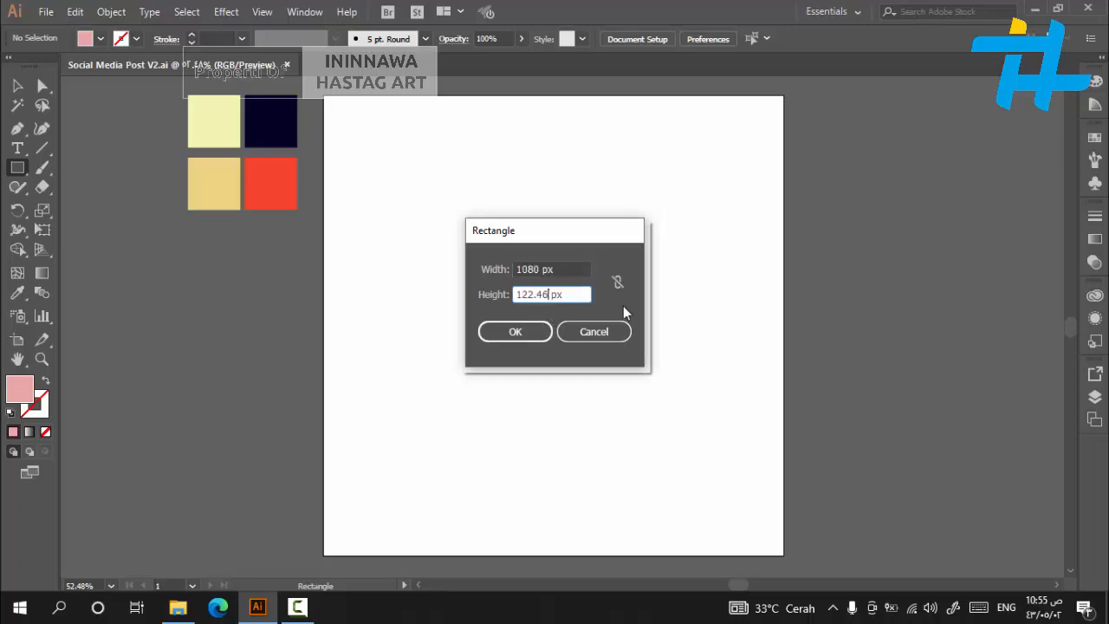
key("BackSpace")
type("108")
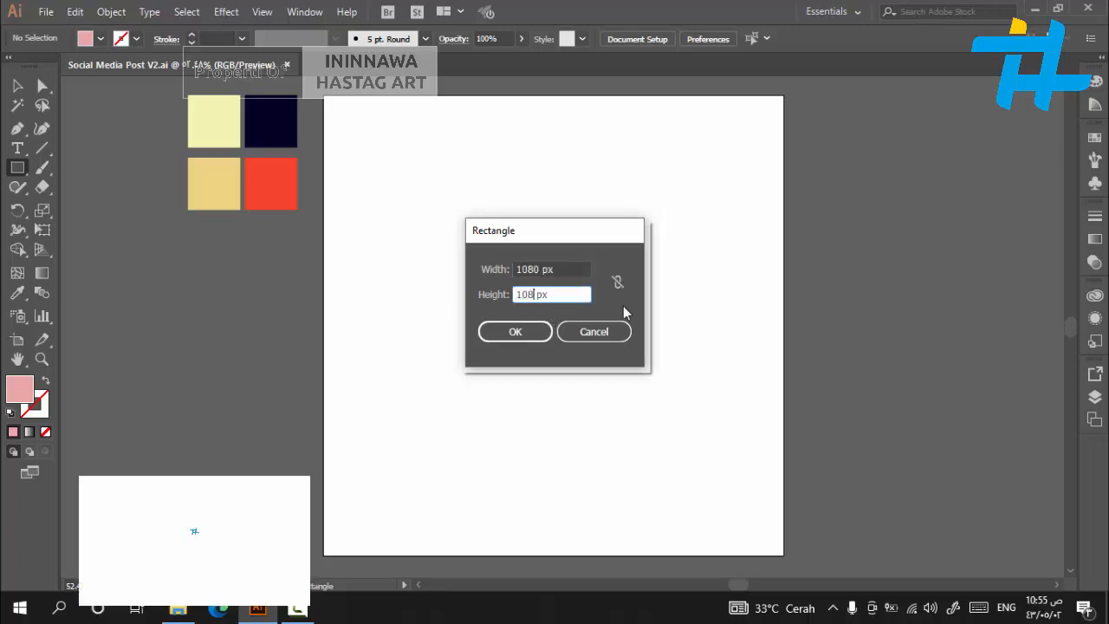
type("0")
left_click(534, 338)
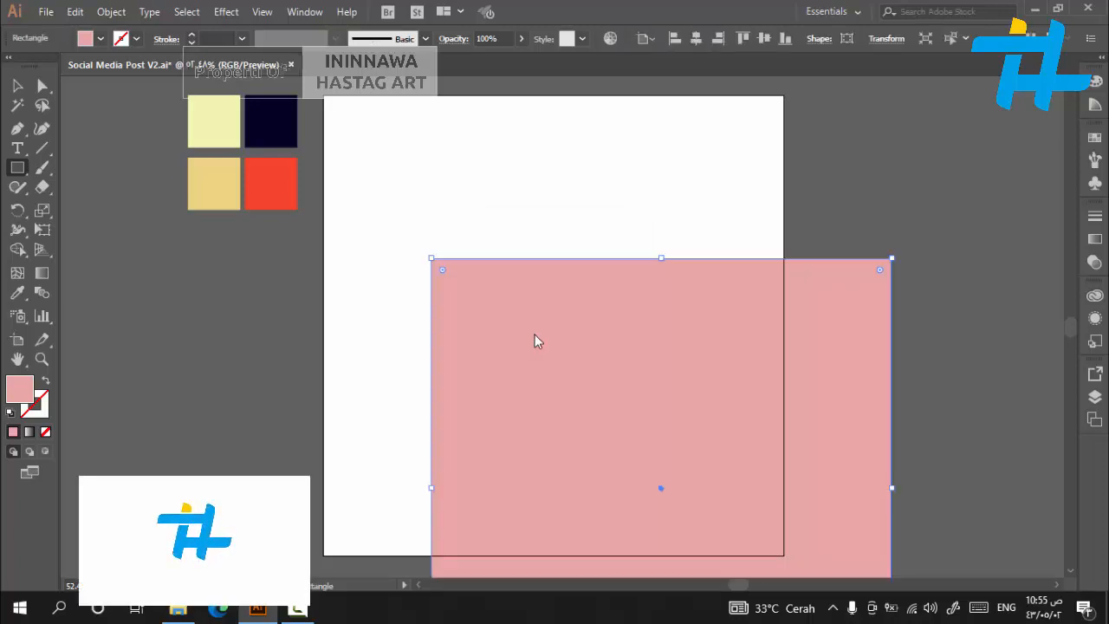
Centre the square horizontally and vertically on the artboard so it covers it as a background.
key("v")
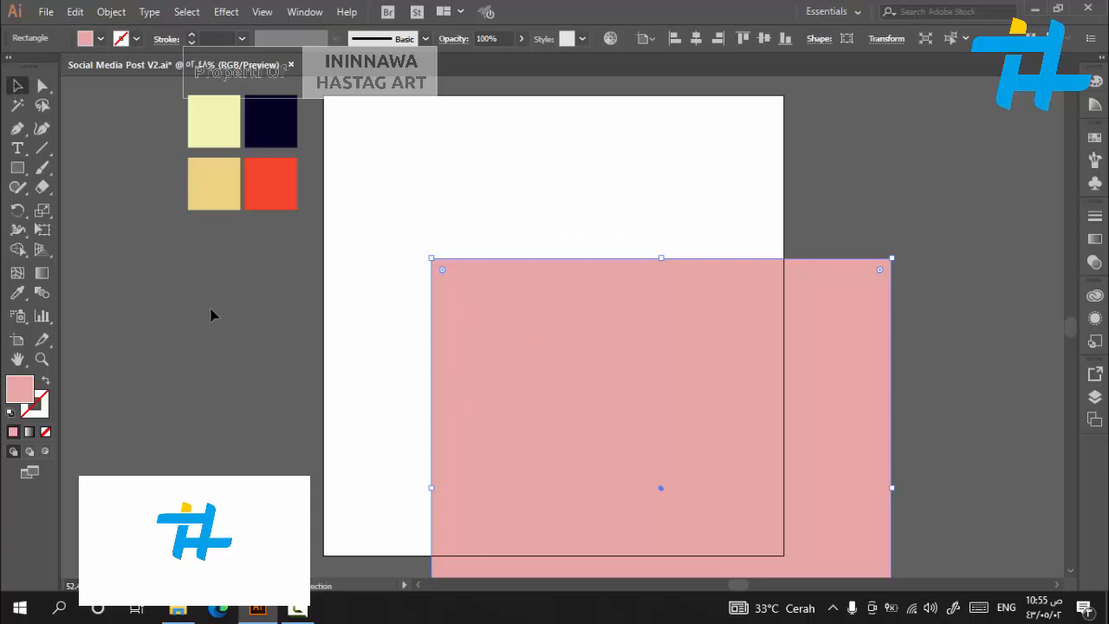
left_click(702, 42)
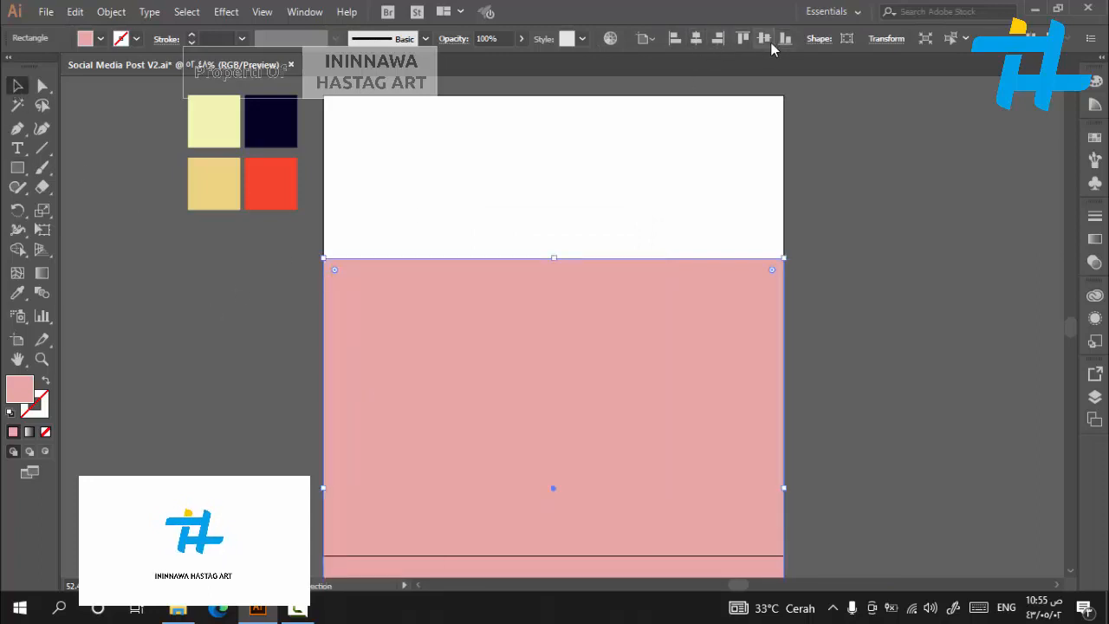
left_click(766, 45)
left_click(858, 284)
Fill the background square with the tan colour sampled from the palette swatches.
left_click(505, 308)
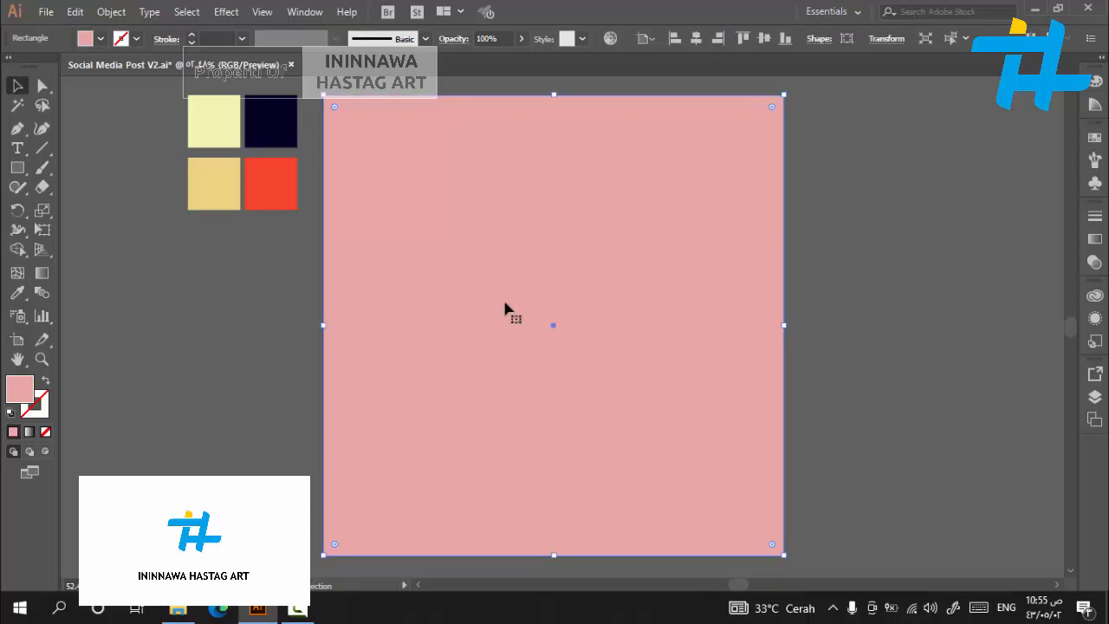
left_click(20, 296)
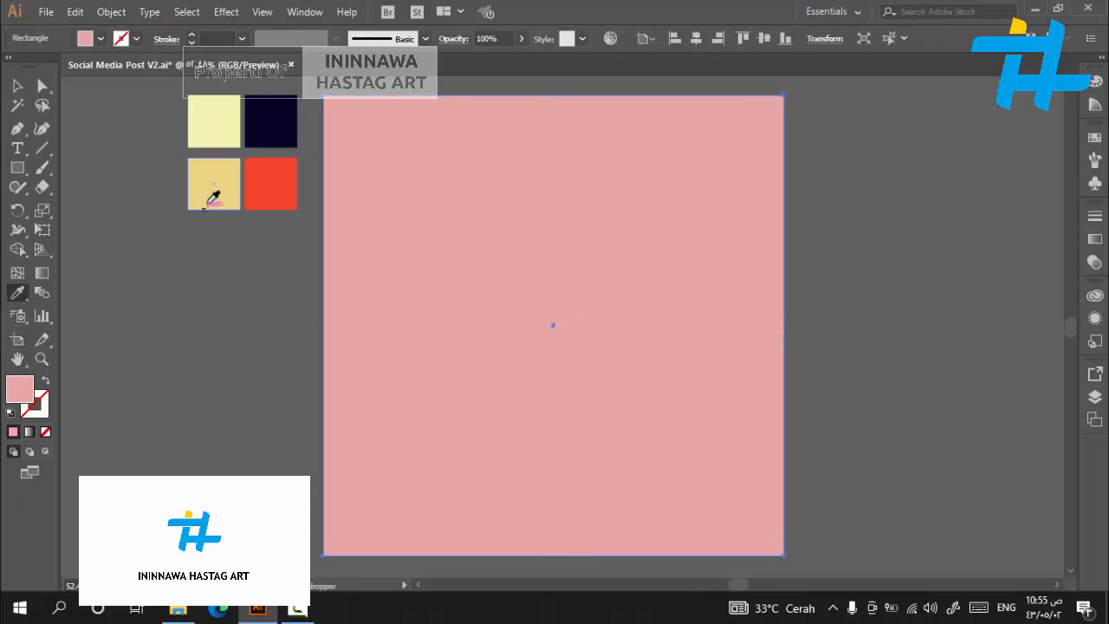
left_click(206, 205)
left_click(18, 84)
left_click(109, 279)
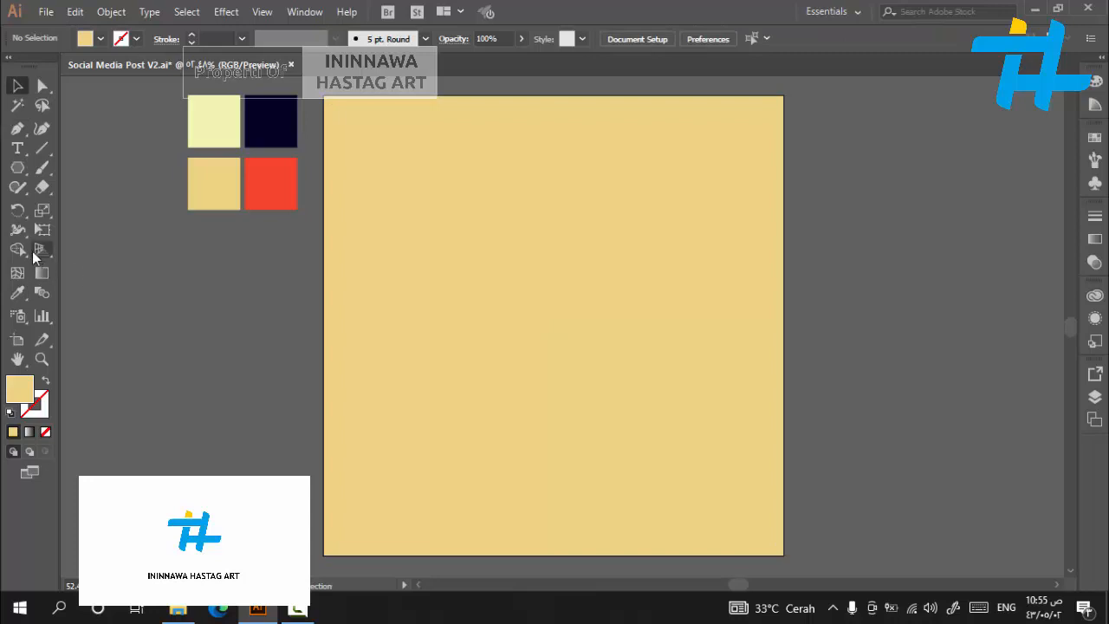
Draw a hexagon beside the artboard and move it so that it straddles the artboard's left edge.
left_click_drag(147, 279, 250, 341)
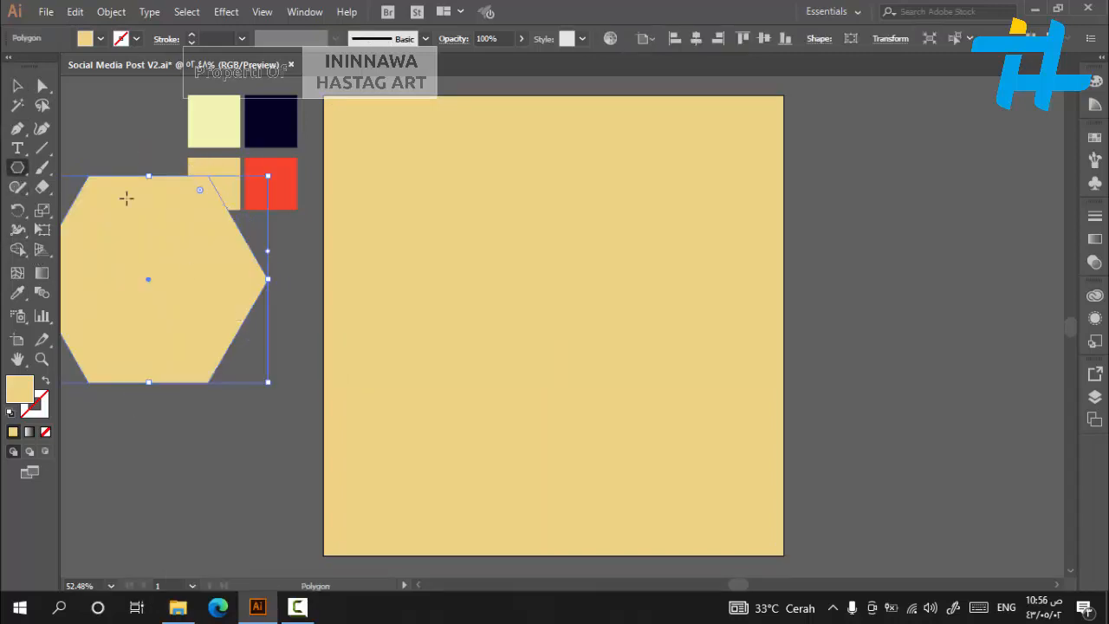
key("v")
left_click_drag(181, 314, 432, 353)
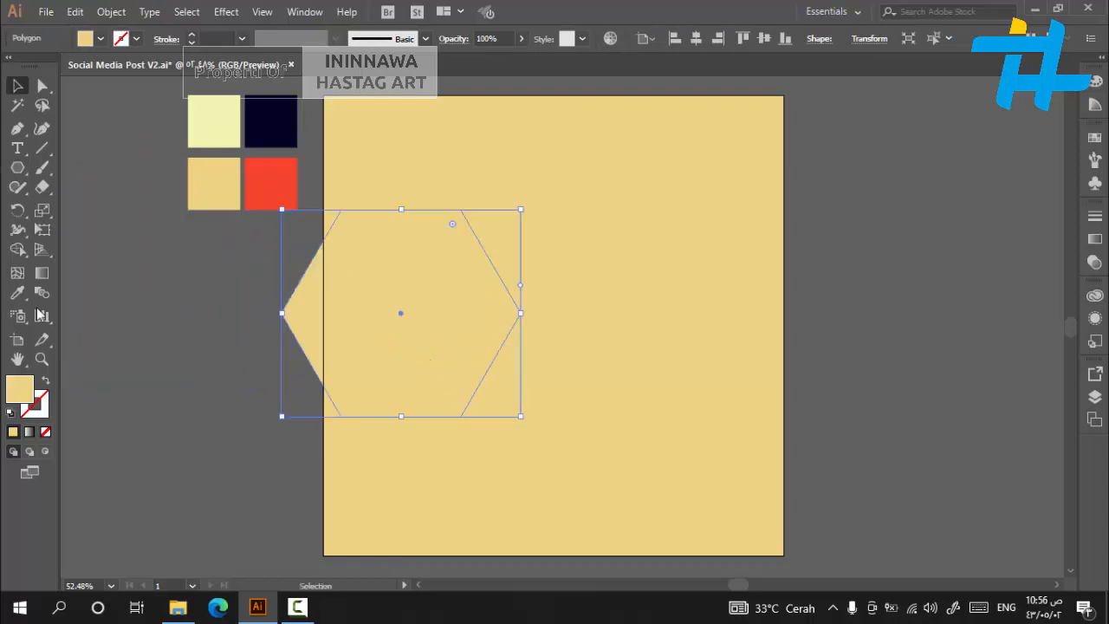
Fill the hexagon with the pale yellow colour sampled from the palette swatches.
left_click(17, 294)
left_click(207, 125)
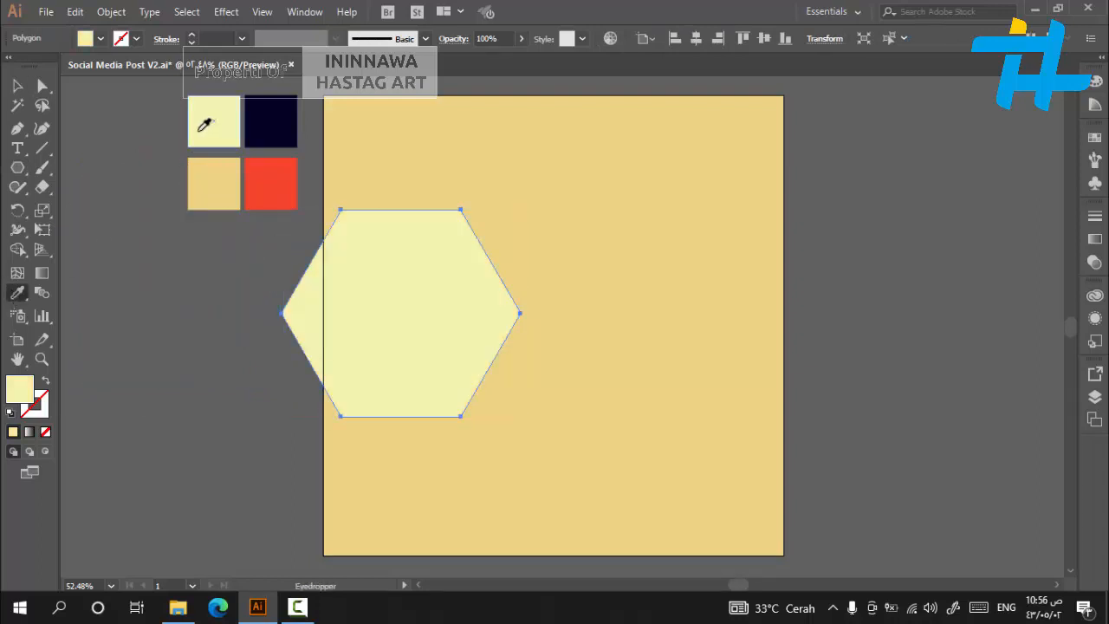
left_click(25, 93)
left_click(222, 317)
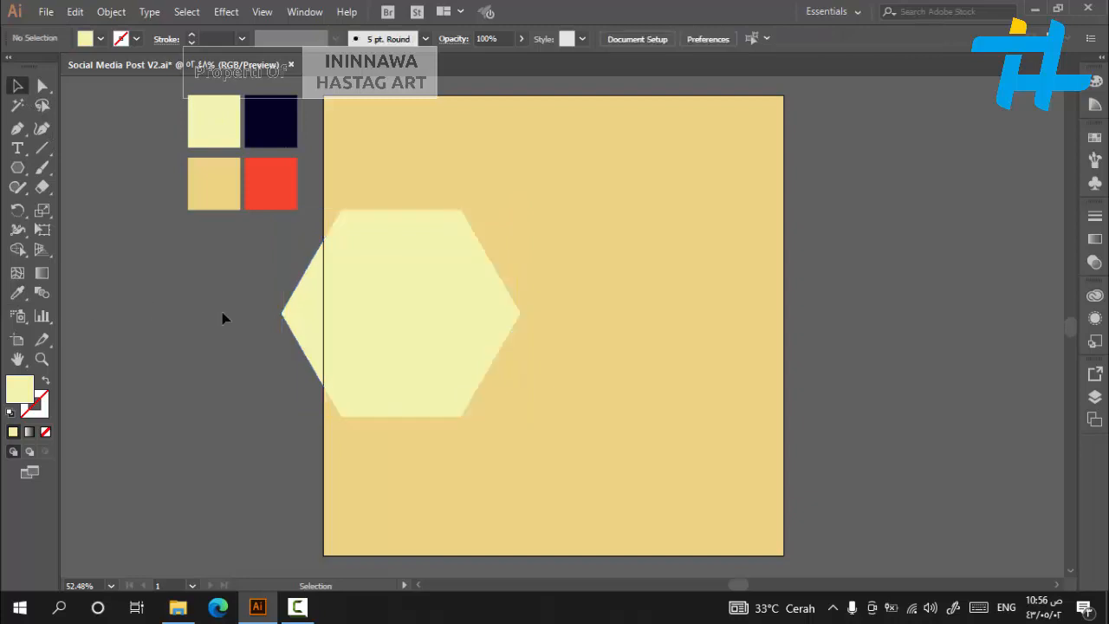
Stretch the hexagon wider and position it vertically centred on the artboard, reaching well past the left edge.
left_click(353, 326)
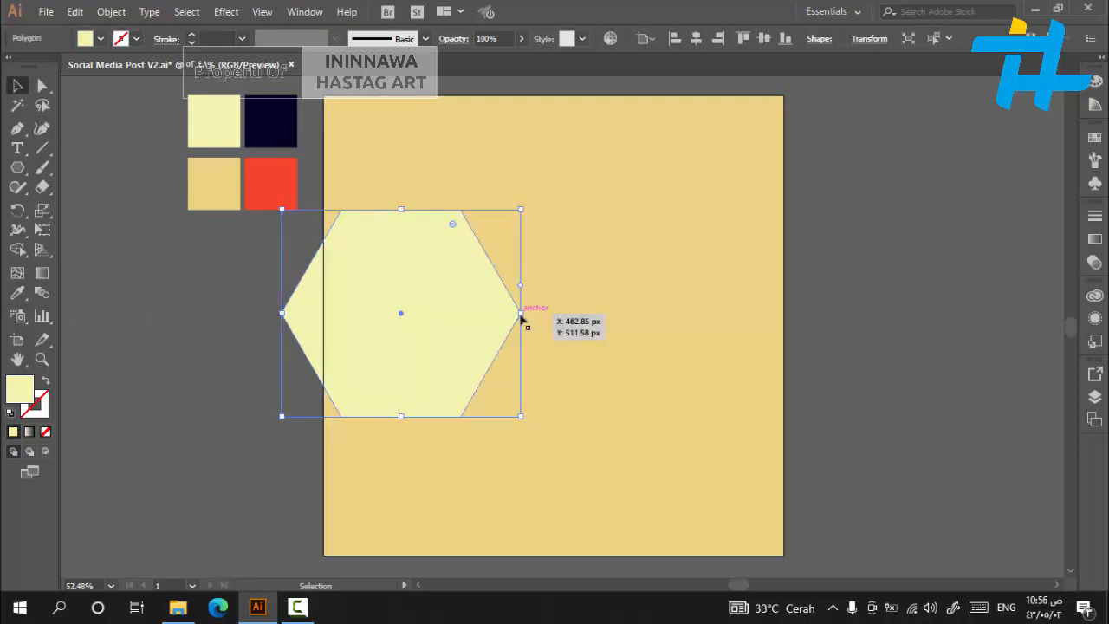
left_click_drag(521, 313, 641, 313)
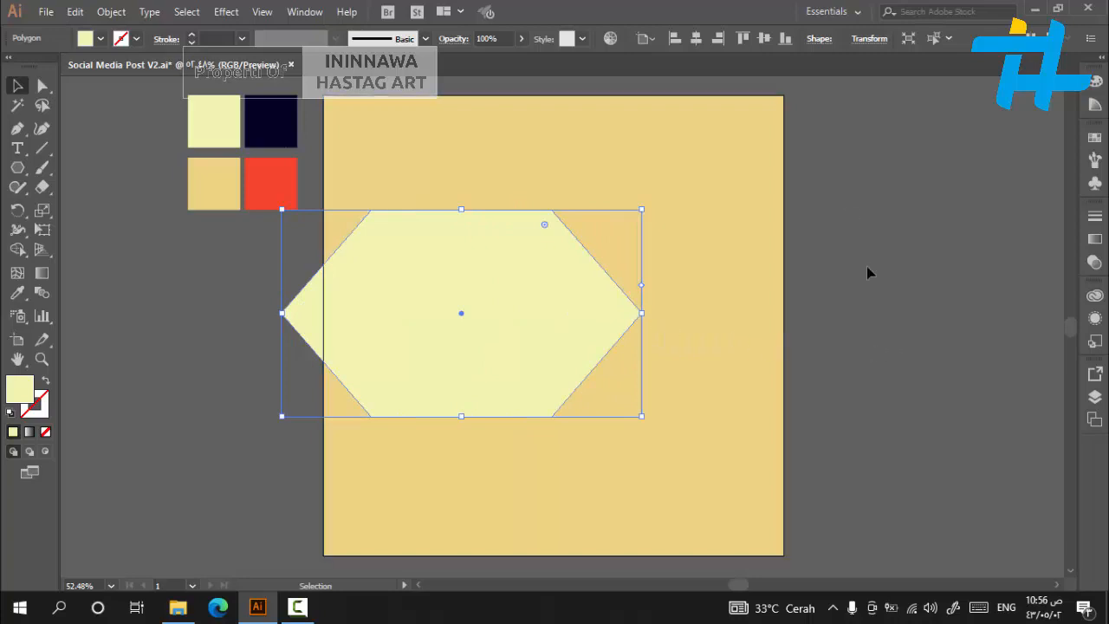
left_click(767, 38)
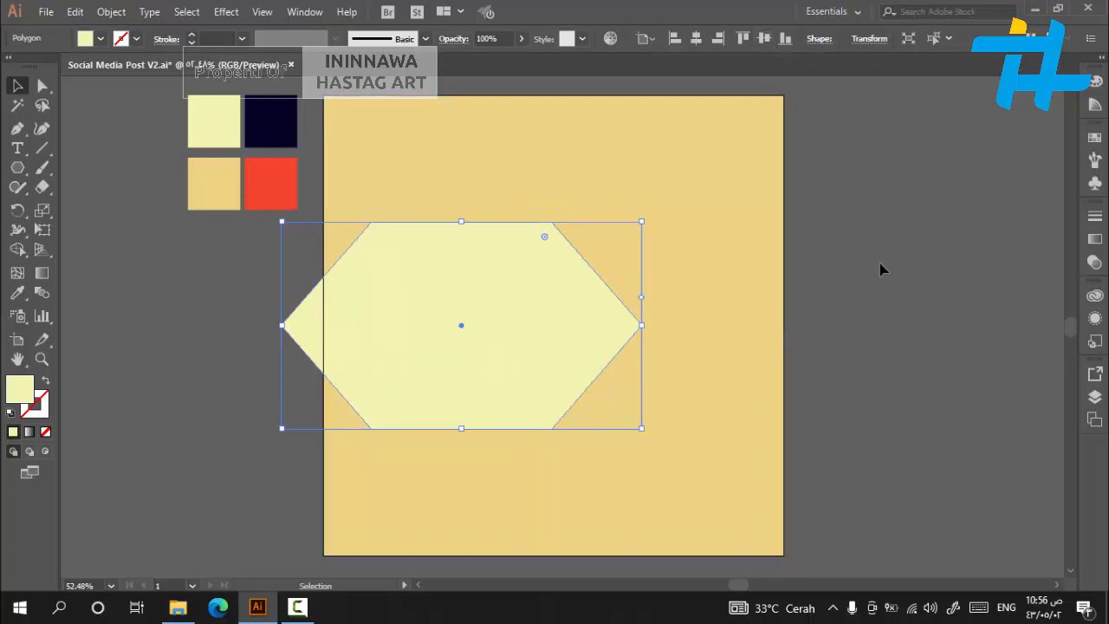
left_click_drag(513, 334, 462, 336)
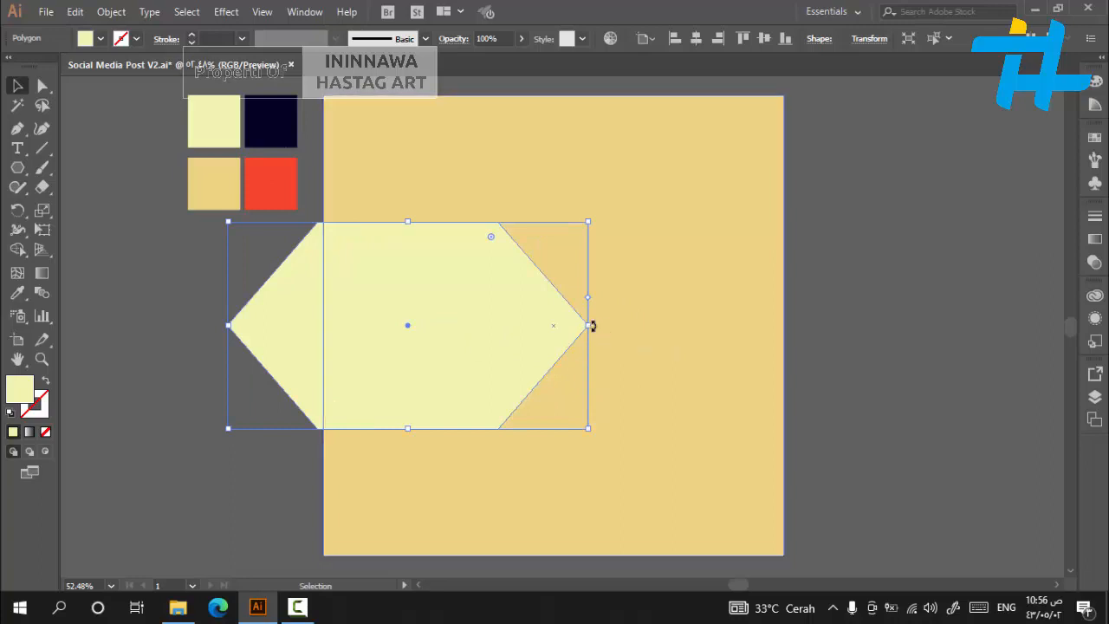
left_click_drag(588, 325, 639, 325)
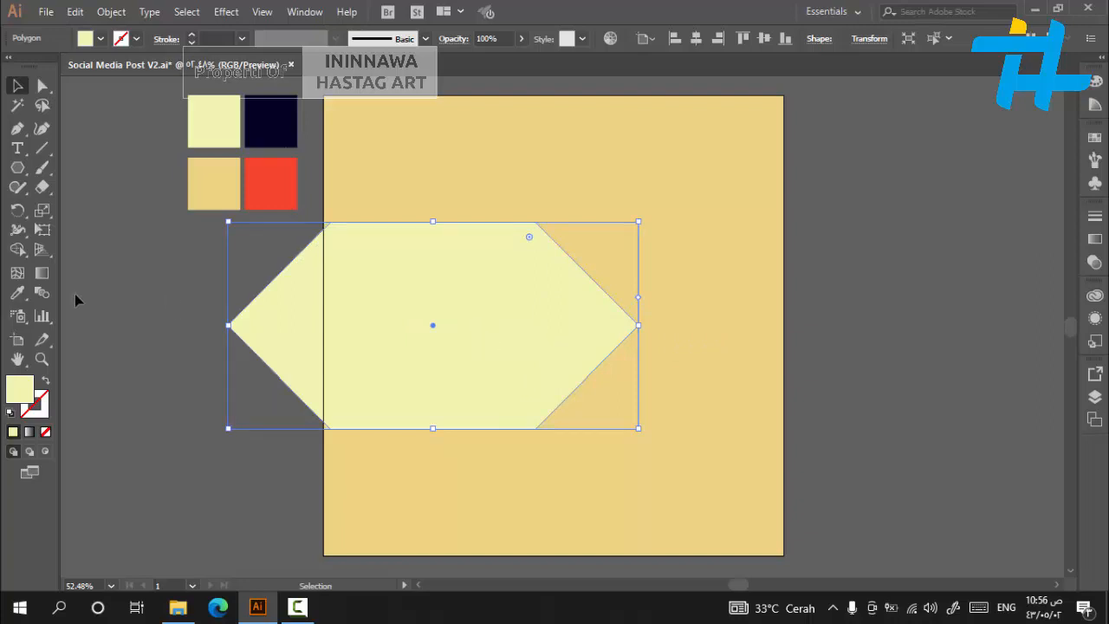
Round all corners of the hexagon to a radius of about 90 px.
left_click(42, 85)
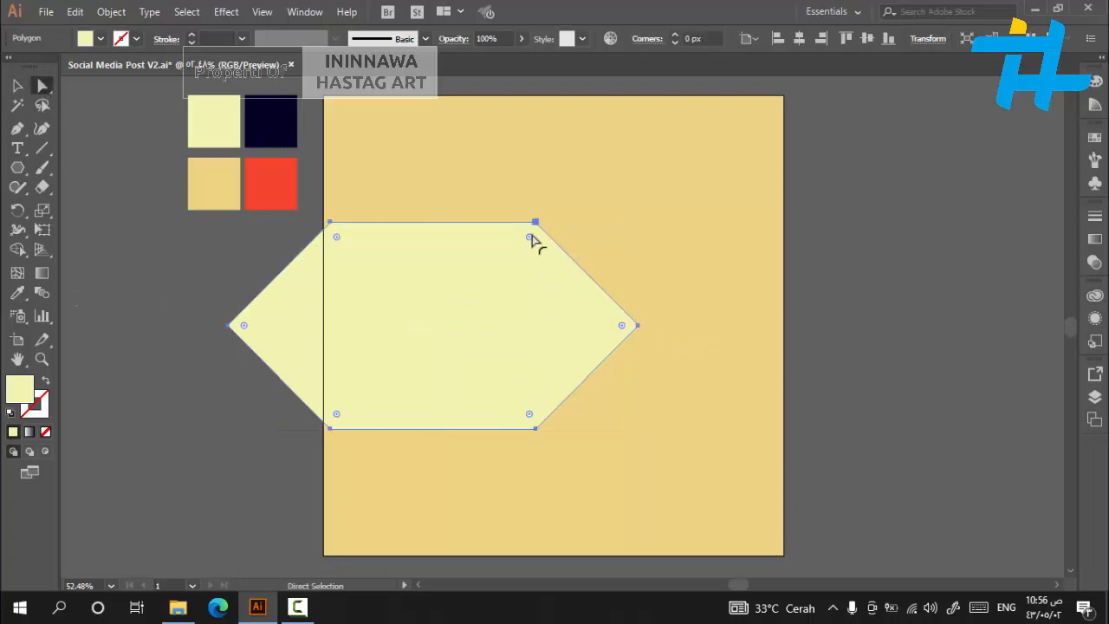
left_click_drag(525, 238, 499, 258)
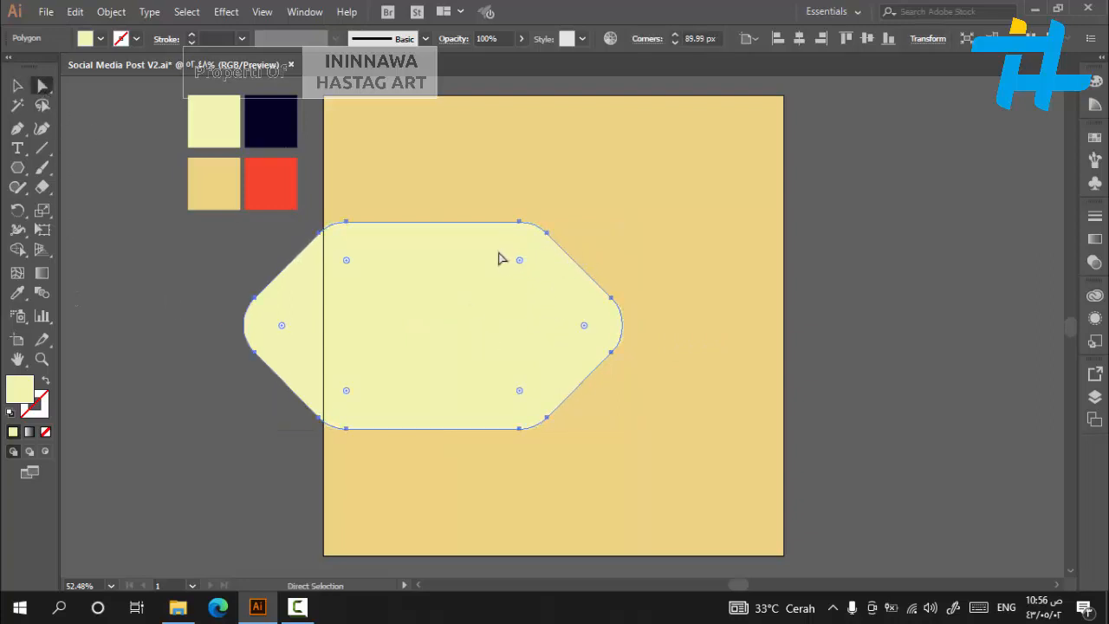
left_click(16, 85)
left_click(73, 252)
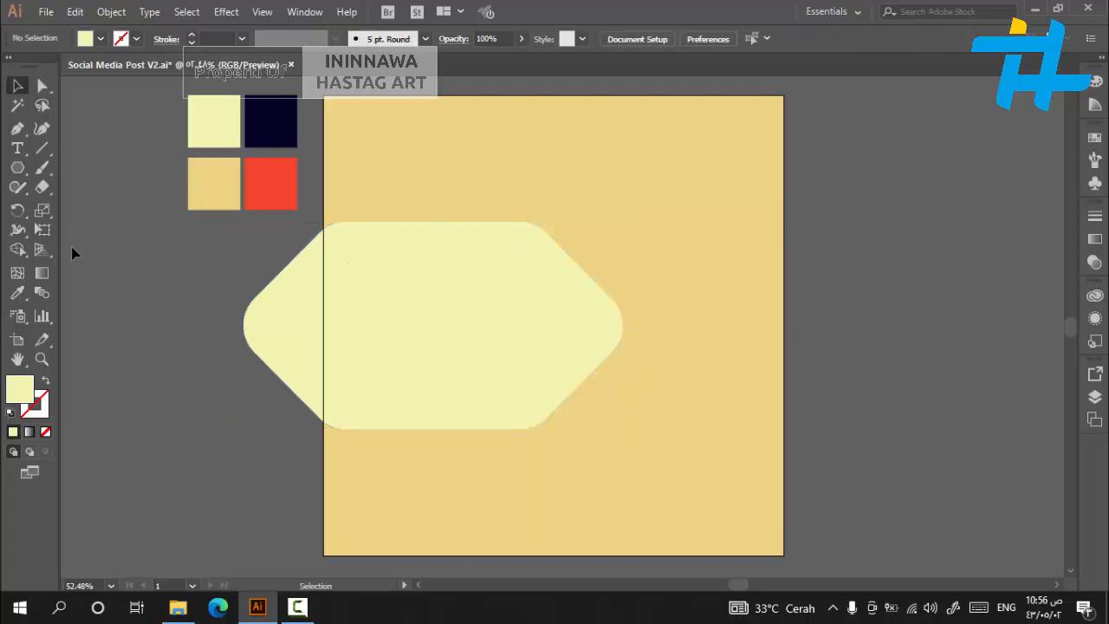
Fill the rounded hexagon with the dark navy colour sampled from the palette swatches.
left_click(292, 350)
left_click(16, 291)
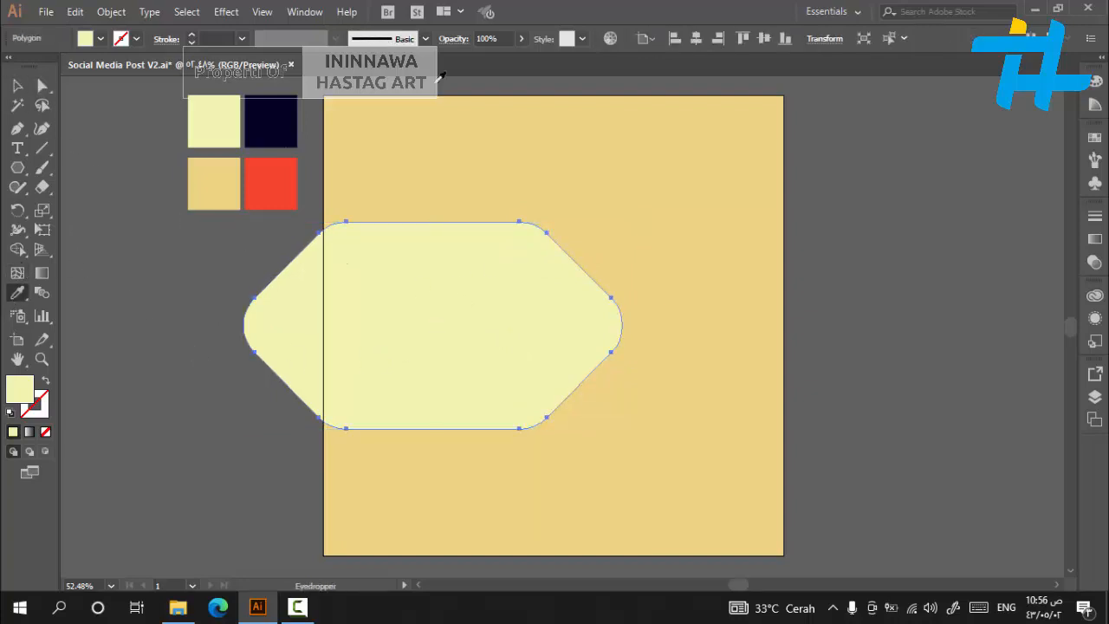
left_click(278, 129)
left_click(16, 85)
left_click(74, 299)
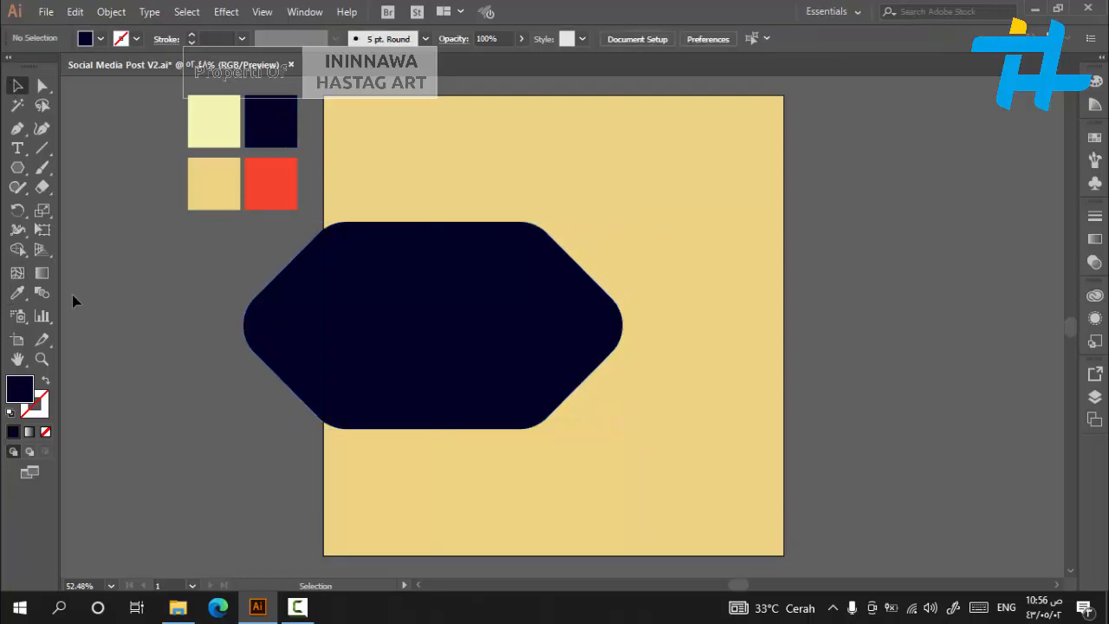
Duplicate the navy hexagon in front and move the copy to the lower right, overlapping the artboard's right edge.
left_click(445, 380)
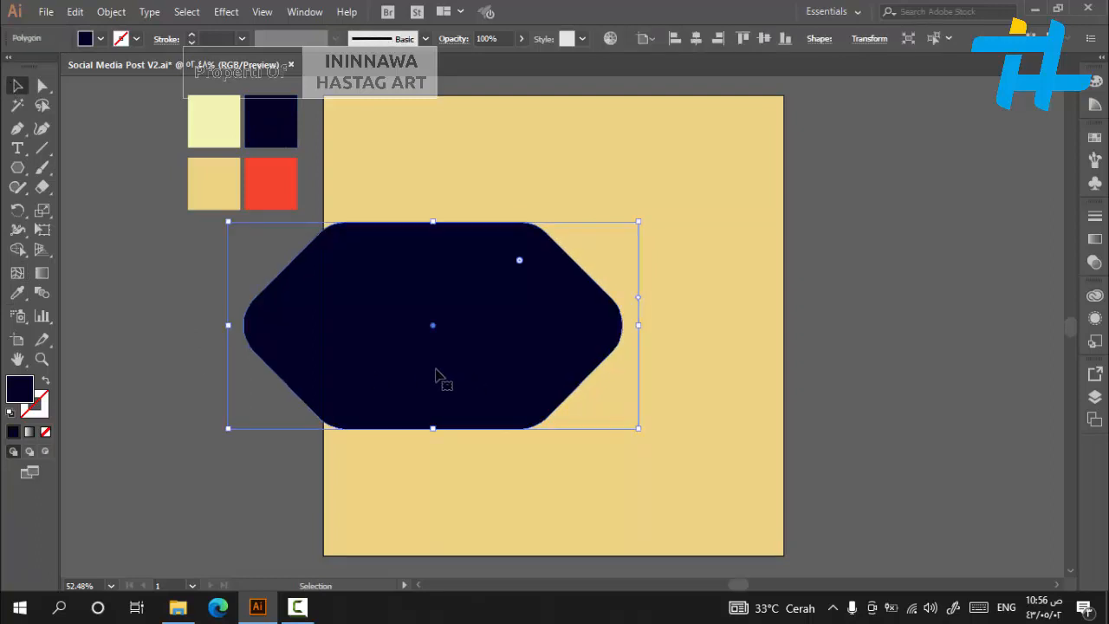
left_click(75, 11)
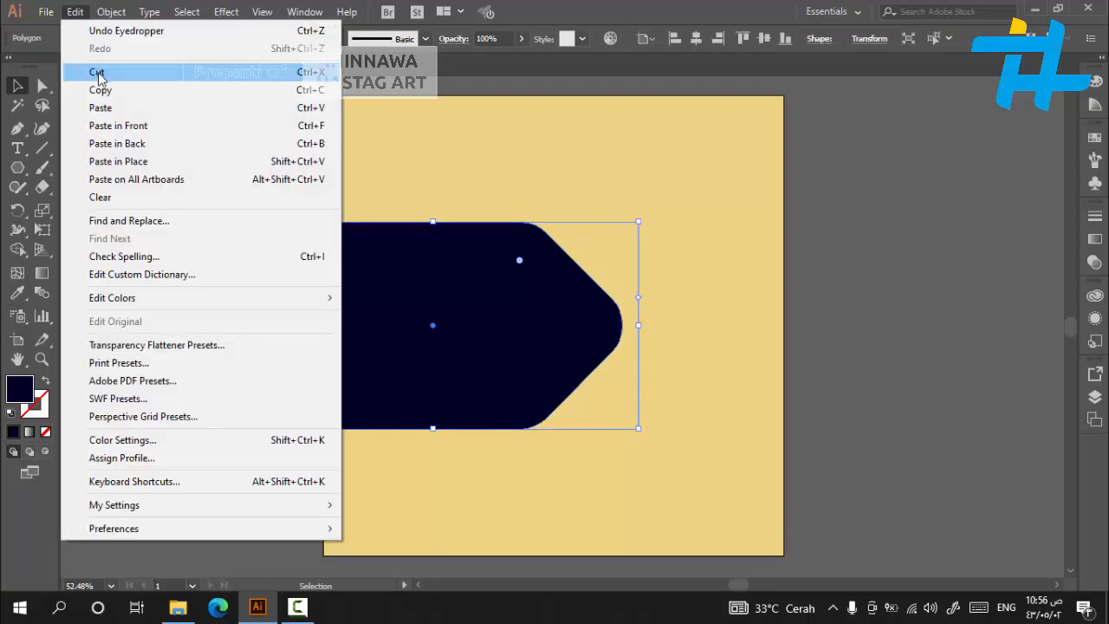
left_click(100, 89)
left_click(76, 11)
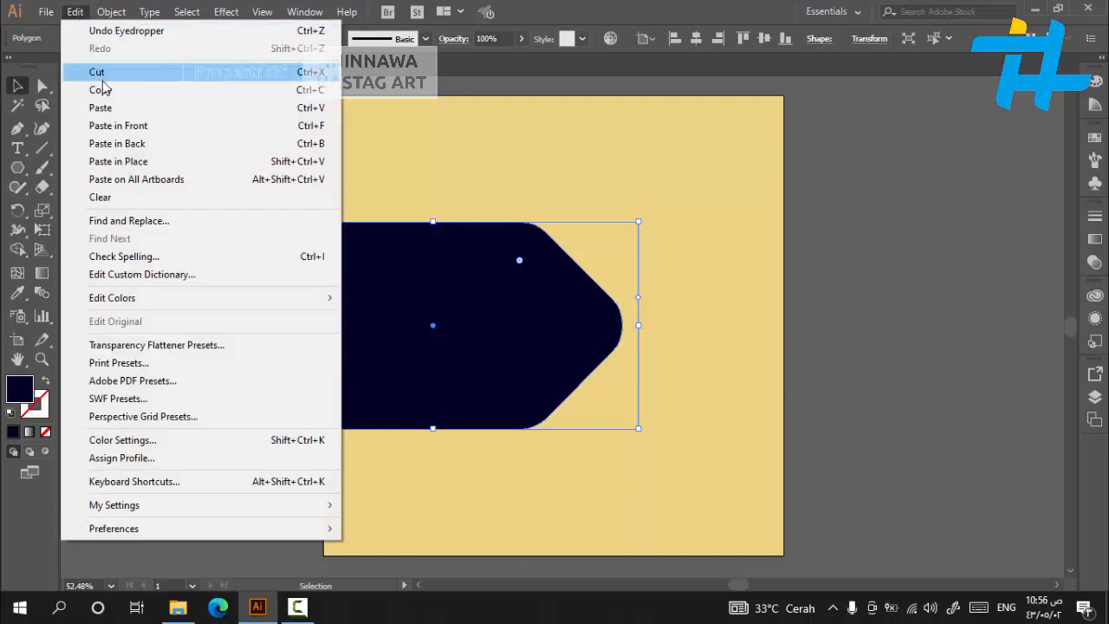
left_click(117, 127)
left_click_drag(496, 325, 786, 439)
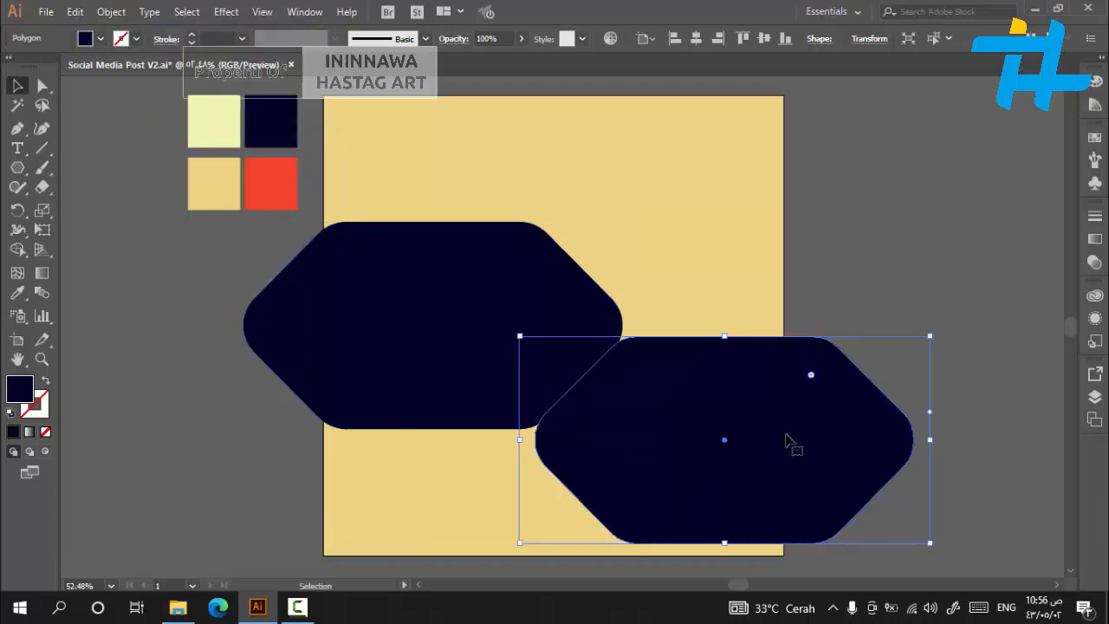
Fill the copied hexagon with the red colour sampled from the palette swatches.
key("i")
left_click(268, 178)
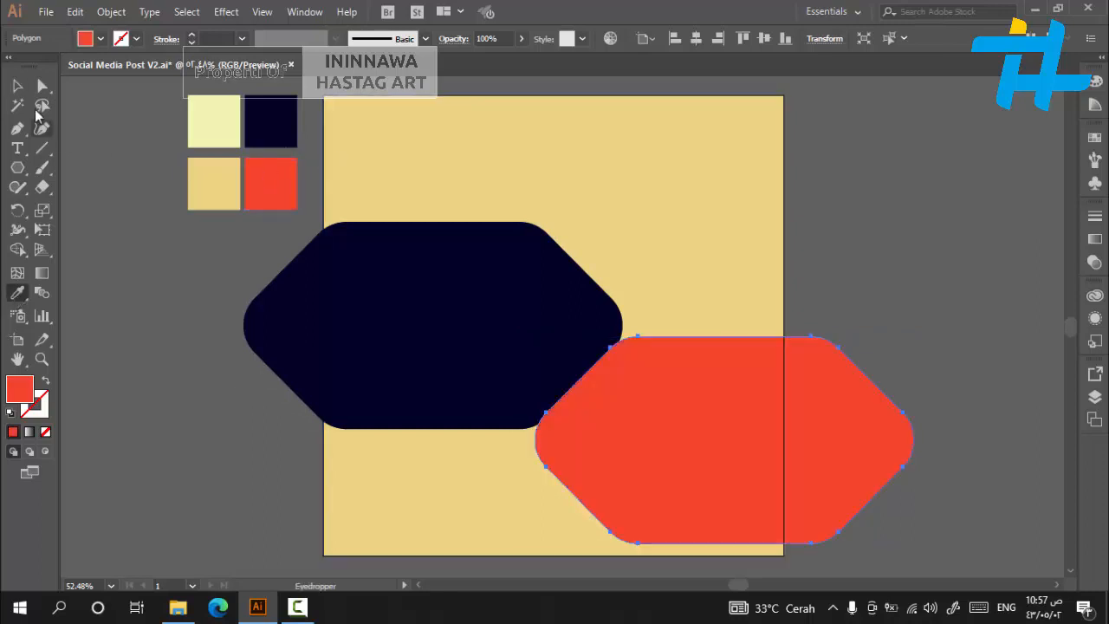
key("v")
scroll(158, 329, "down", 3)
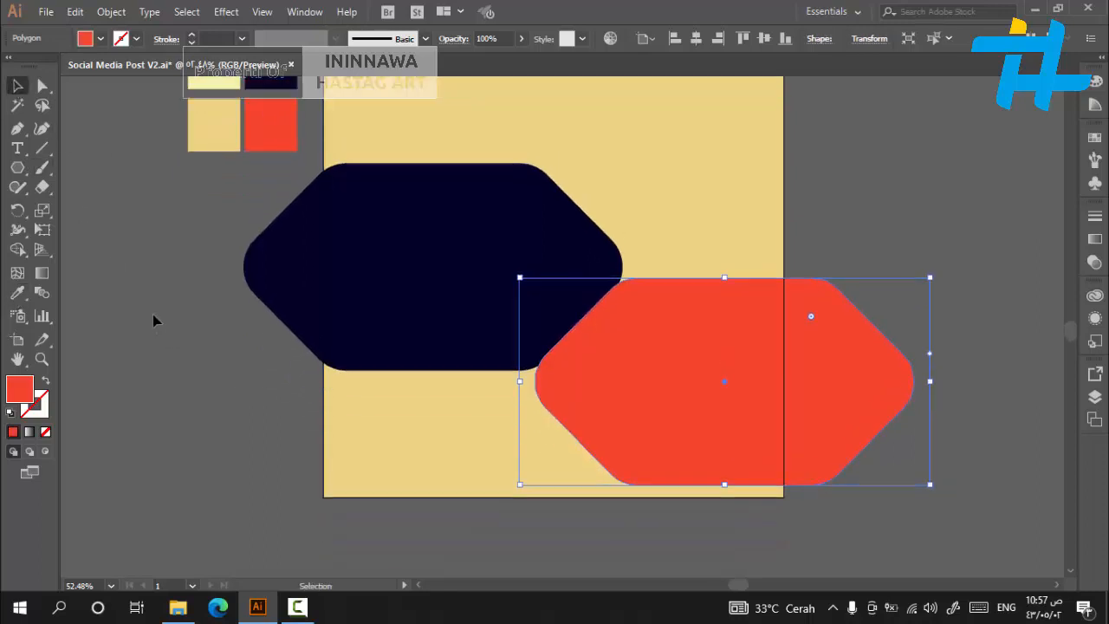
scroll(154, 321, "up", 1)
left_click(903, 331)
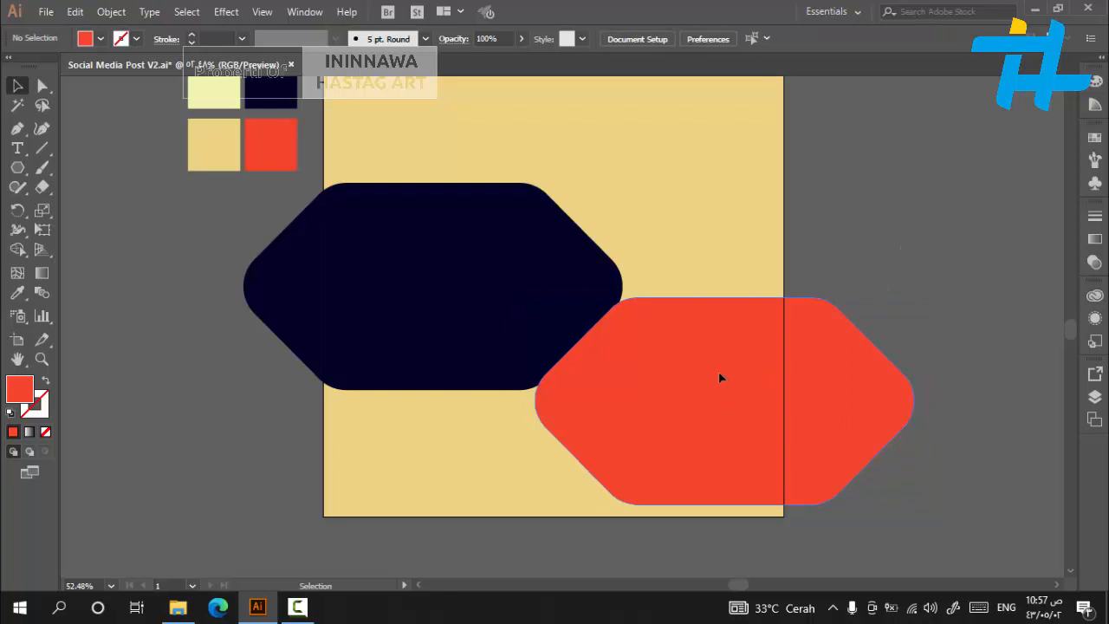
Nudge the red hexagon slightly left and enlarge it proportionally from its upper right corner.
left_click_drag(720, 376, 713, 381)
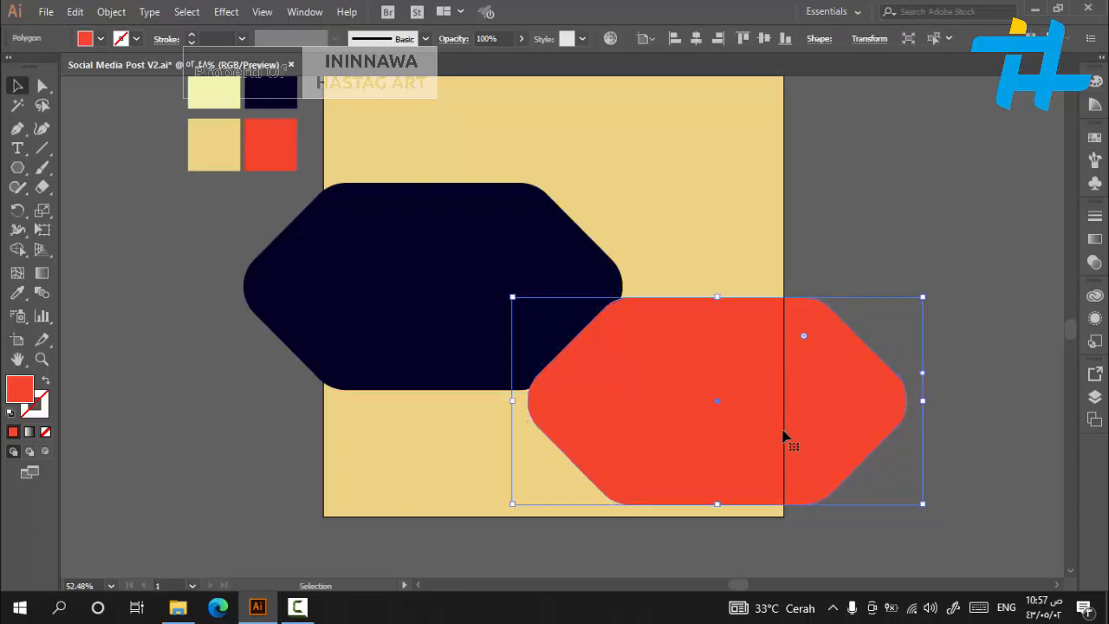
left_click_drag(925, 297, 979, 265)
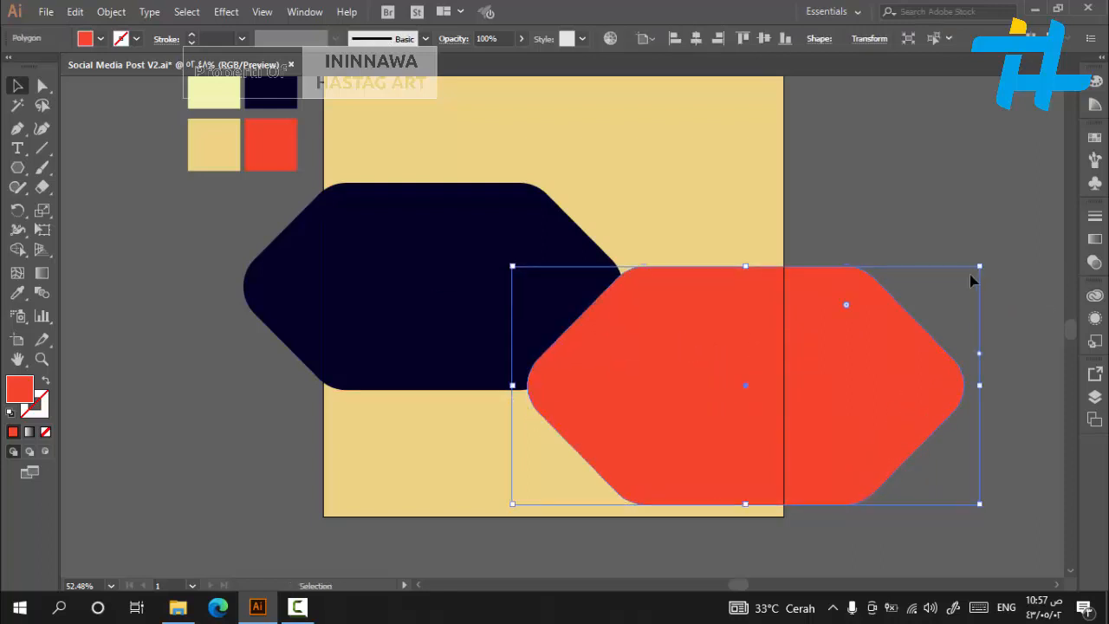
left_click(872, 229)
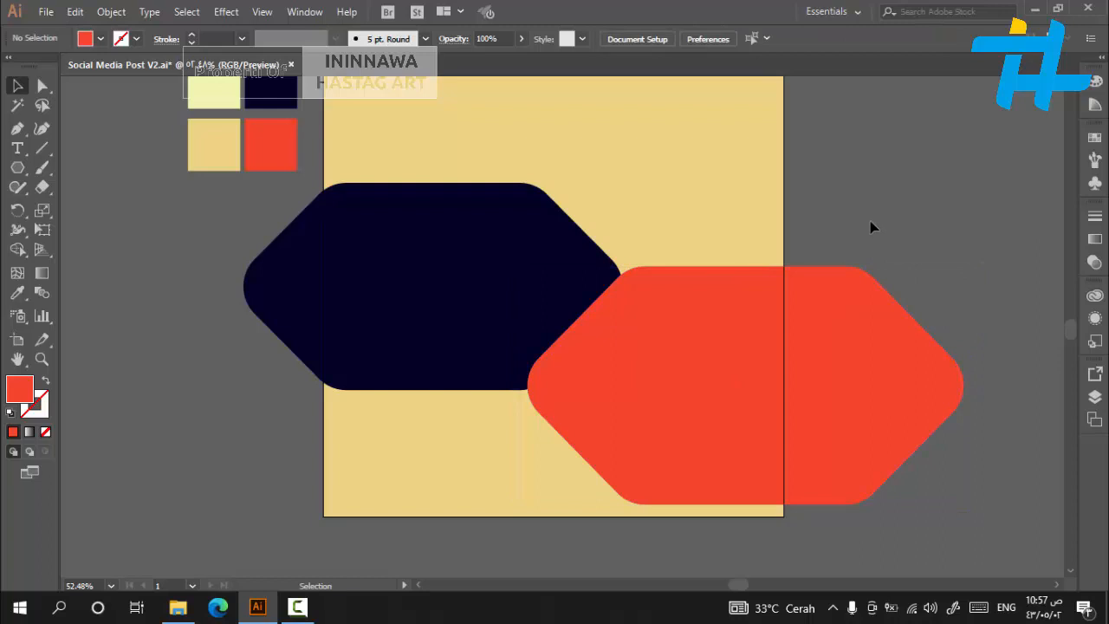
left_click(699, 336)
scroll(697, 336, "up", 2)
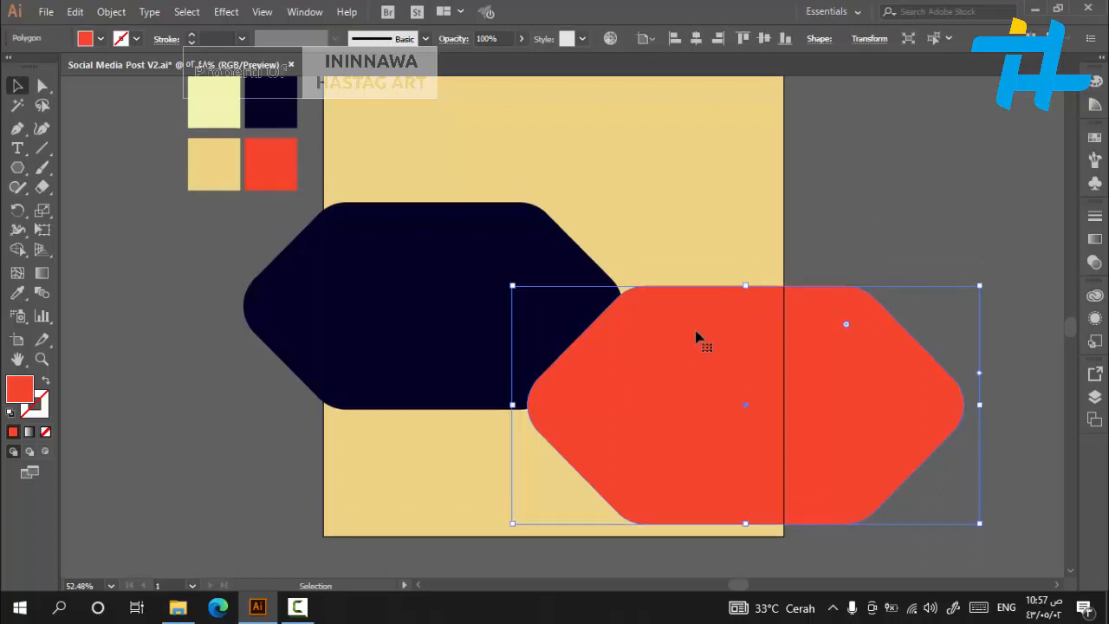
Stretch the navy hexagon slightly taller from its upper edge and select the red hexagon.
left_click(459, 289)
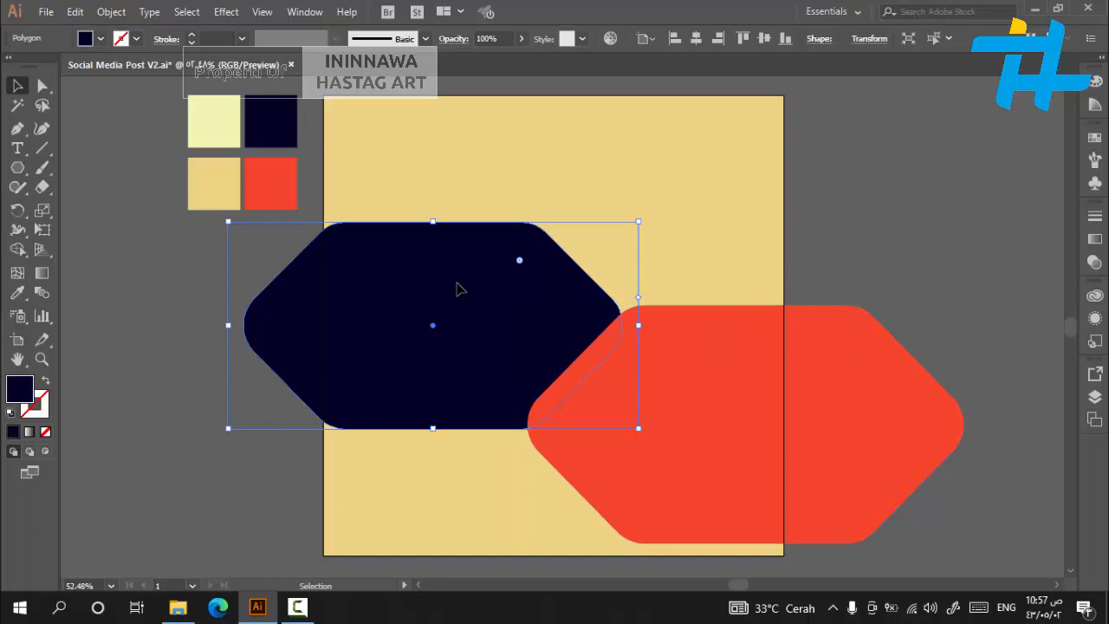
left_click_drag(433, 221, 439, 203)
left_click(735, 397)
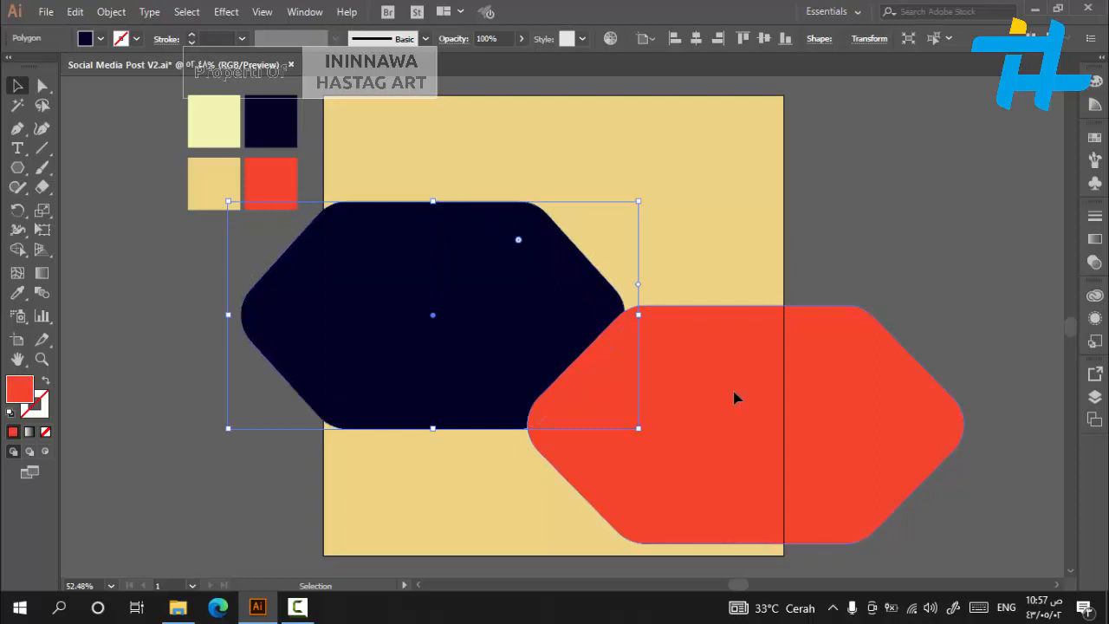
Stretch the red hexagon taller from its upper edge and reposition it just above the artboard's lower edge.
left_click_drag(733, 385, 734, 372)
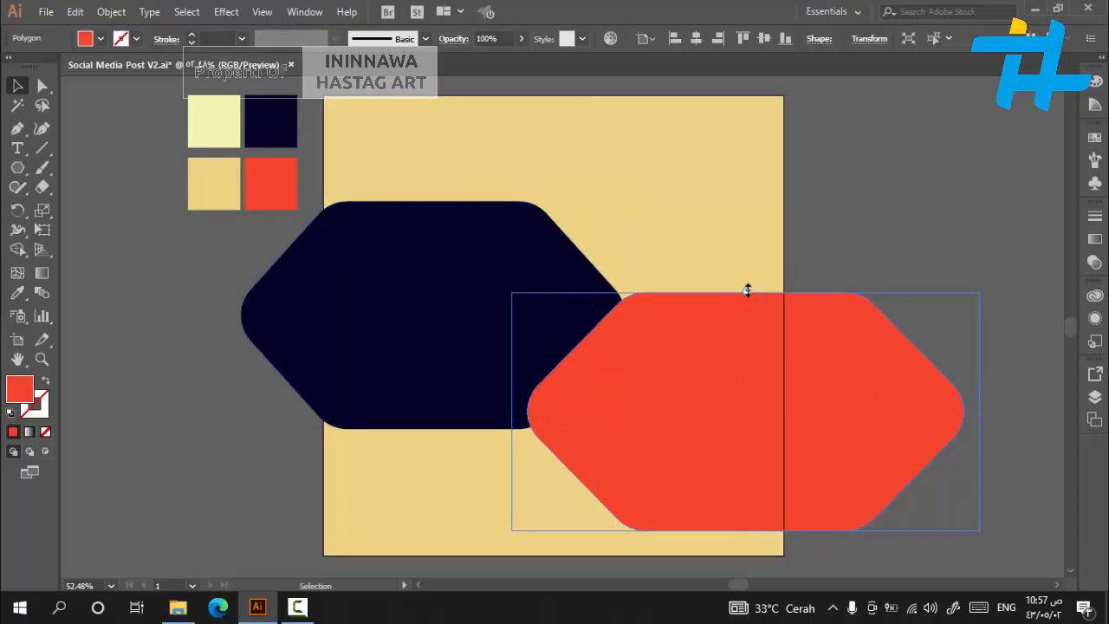
left_click_drag(746, 291, 753, 274)
left_click_drag(706, 355, 709, 370)
left_click(848, 253)
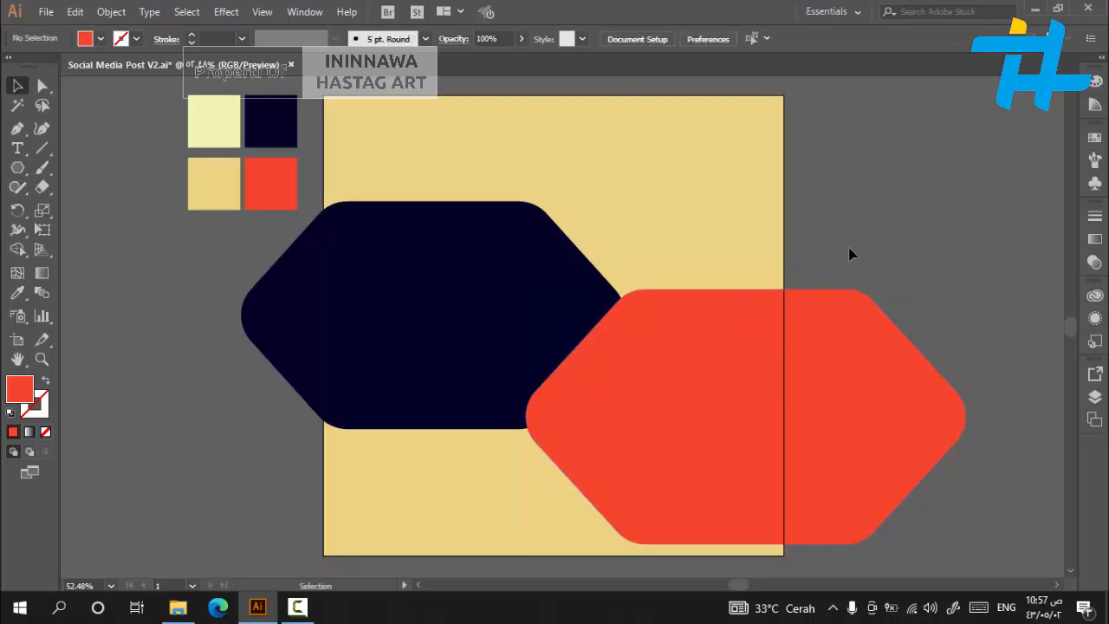
Stretch the navy hexagon taller from its upper edge, leaving its lower edge in place.
left_click(703, 365)
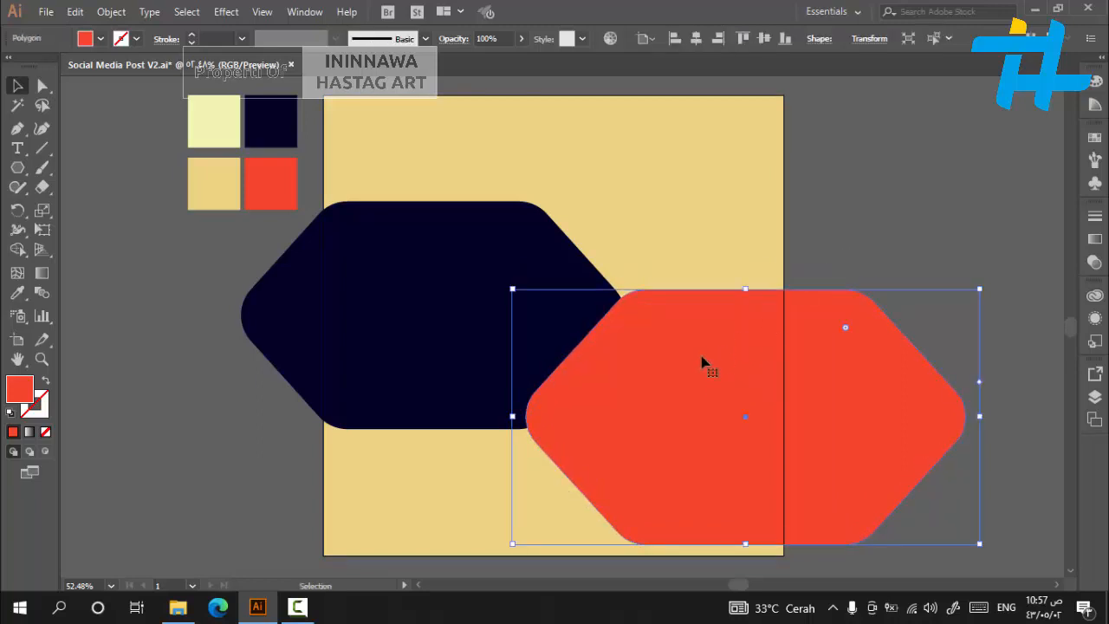
left_click(437, 257)
left_click_drag(434, 201, 437, 177)
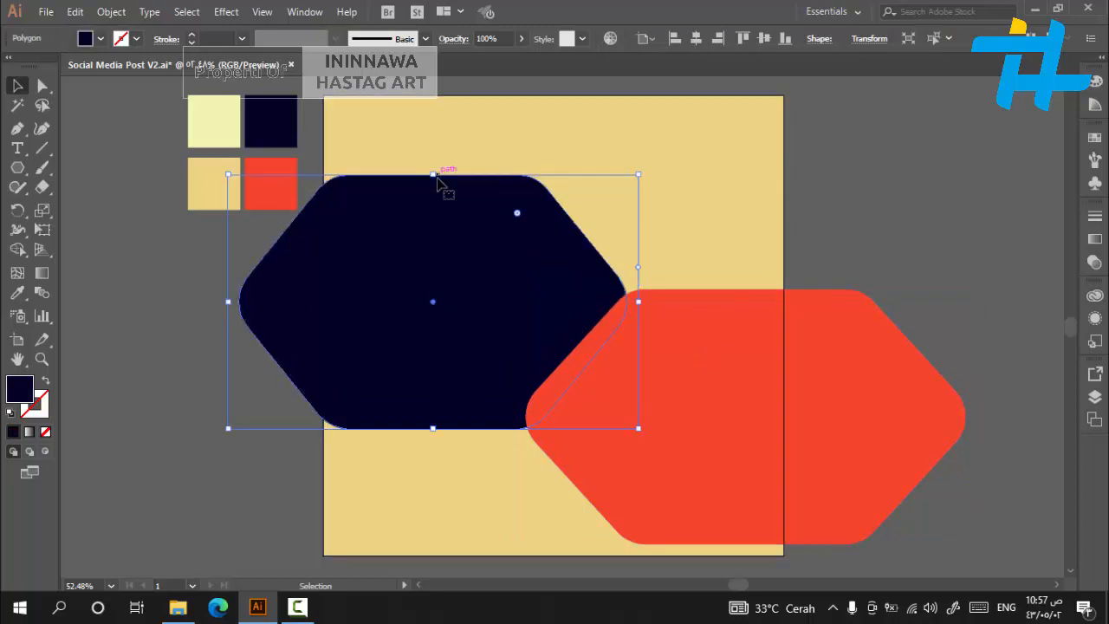
left_click(893, 251)
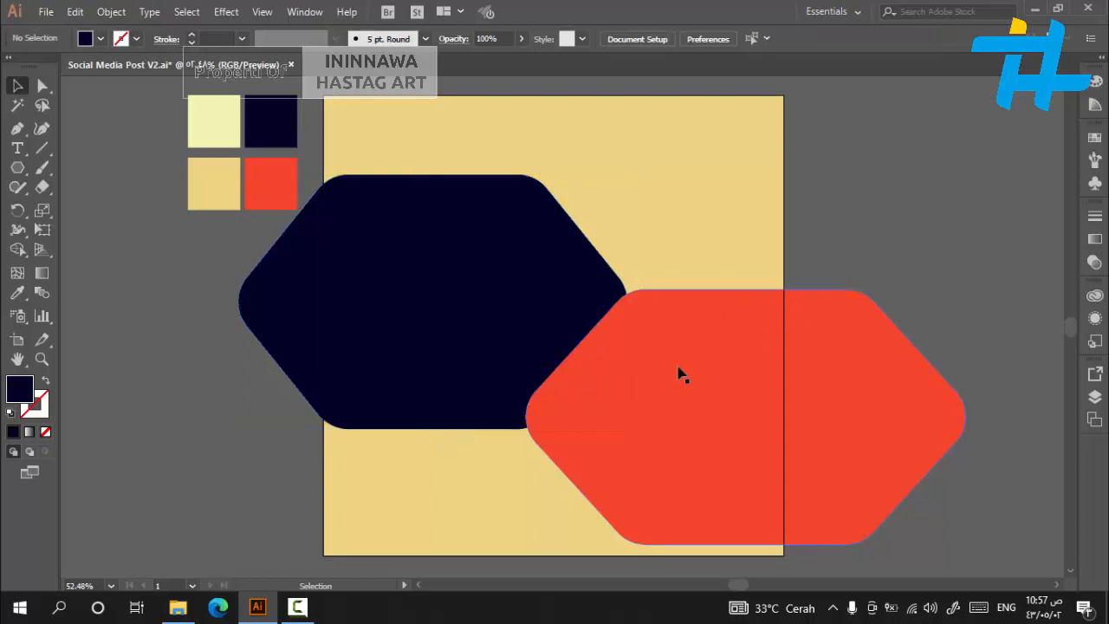
Stretch the red hexagon slightly taller from its upper edge and fine-tune its position against the navy hexagon's right end.
left_click(681, 373)
left_click_drag(745, 295, 747, 277)
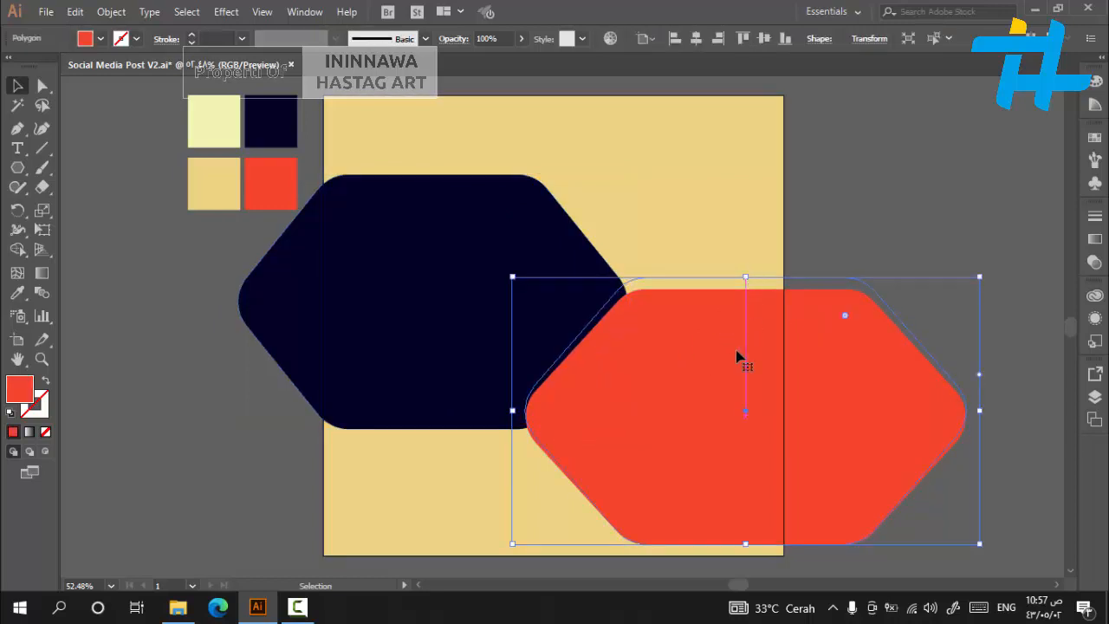
left_click_drag(722, 421, 723, 407)
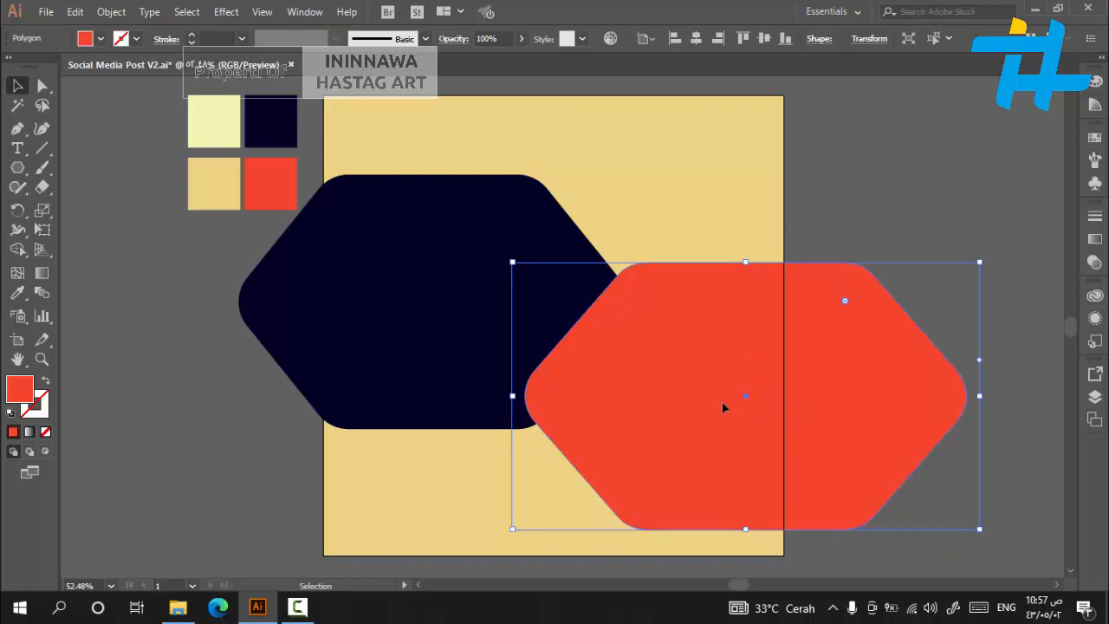
left_click_drag(722, 402, 710, 414)
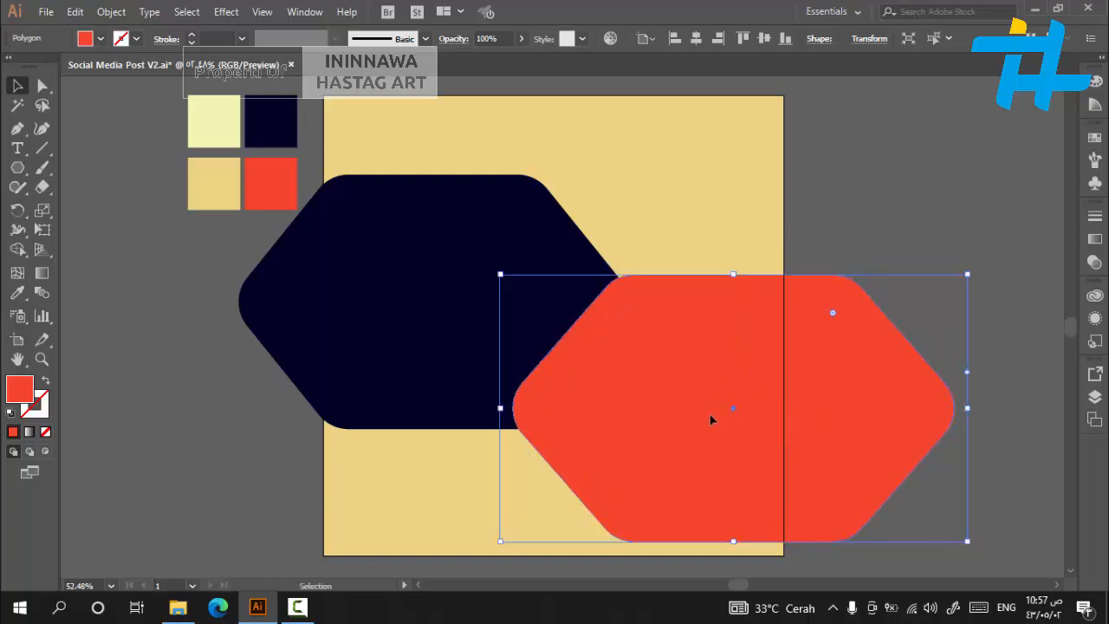
mouse_move(710, 414)
left_mouse_down()
mouse_move(722, 406)
mouse_move(721, 415)
left_mouse_up()
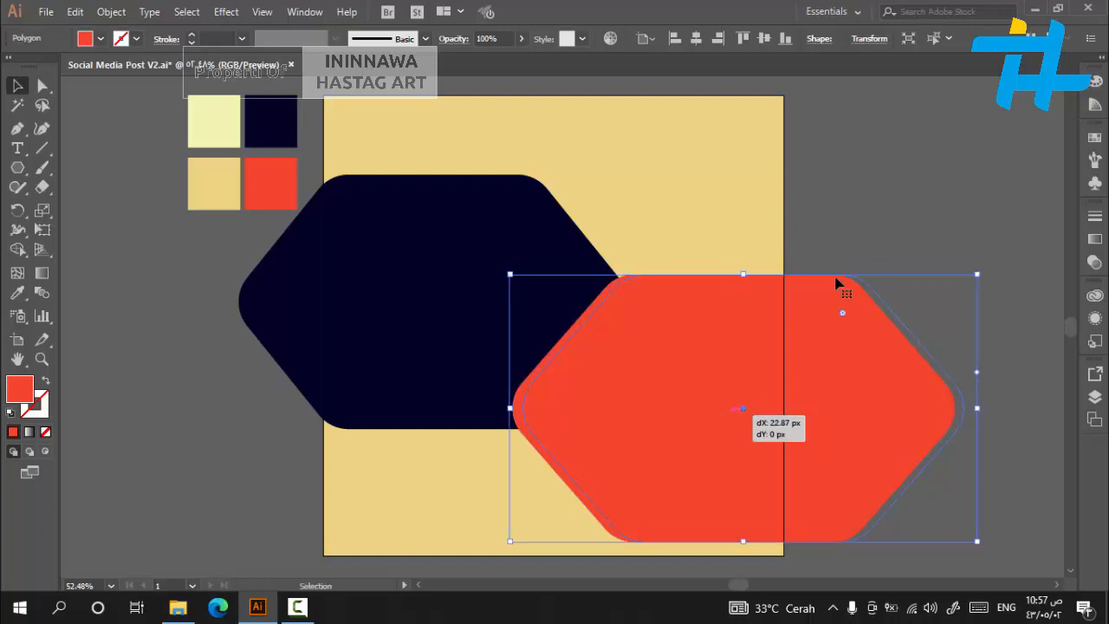
left_click_drag(836, 283, 836, 283)
left_click(896, 206)
Move the photo of the man with the phone onto the artboard, bring it to the front and place it over the red hexagon.
scroll(656, 346, "down", 2)
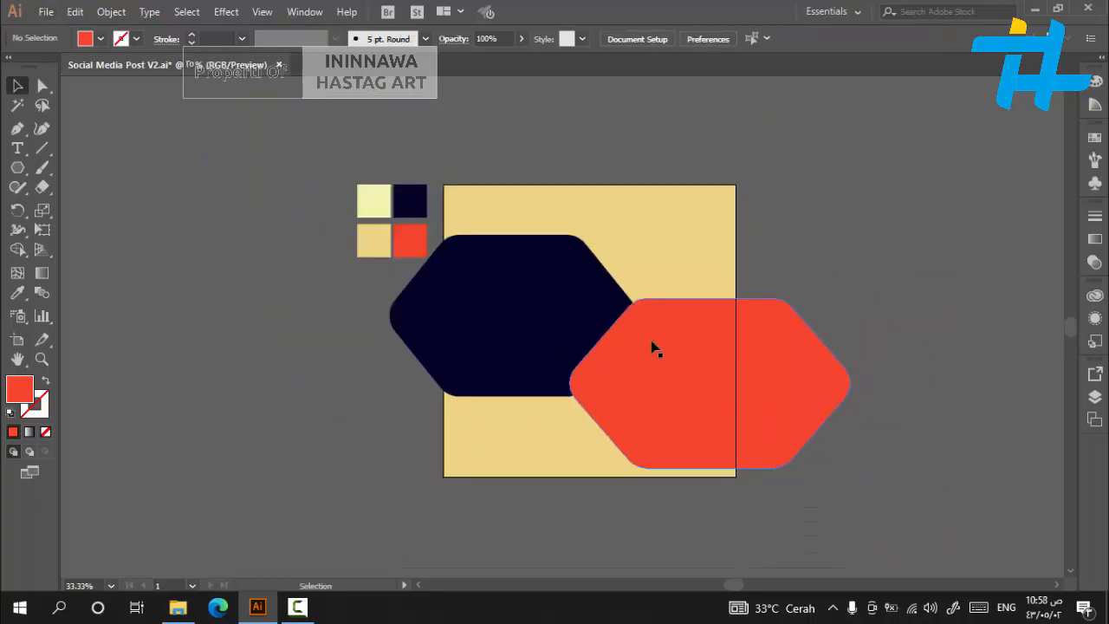
scroll(655, 347, "down", 1)
left_click_drag(477, 369, 730, 385)
scroll(730, 387, "up", 2)
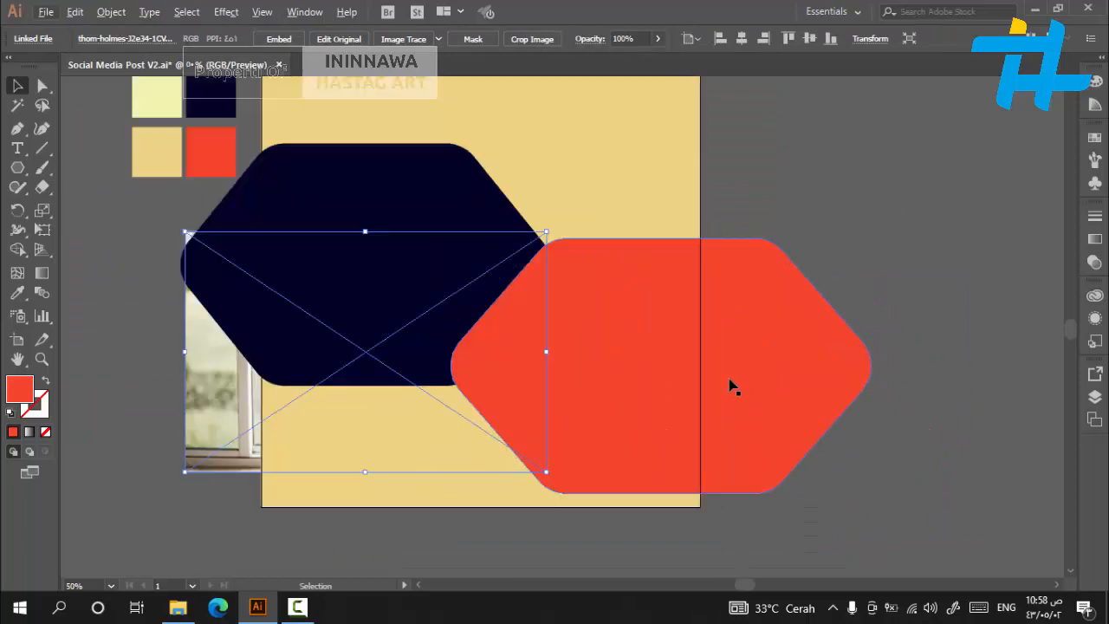
right_click(231, 425)
mouse_move(350, 325)
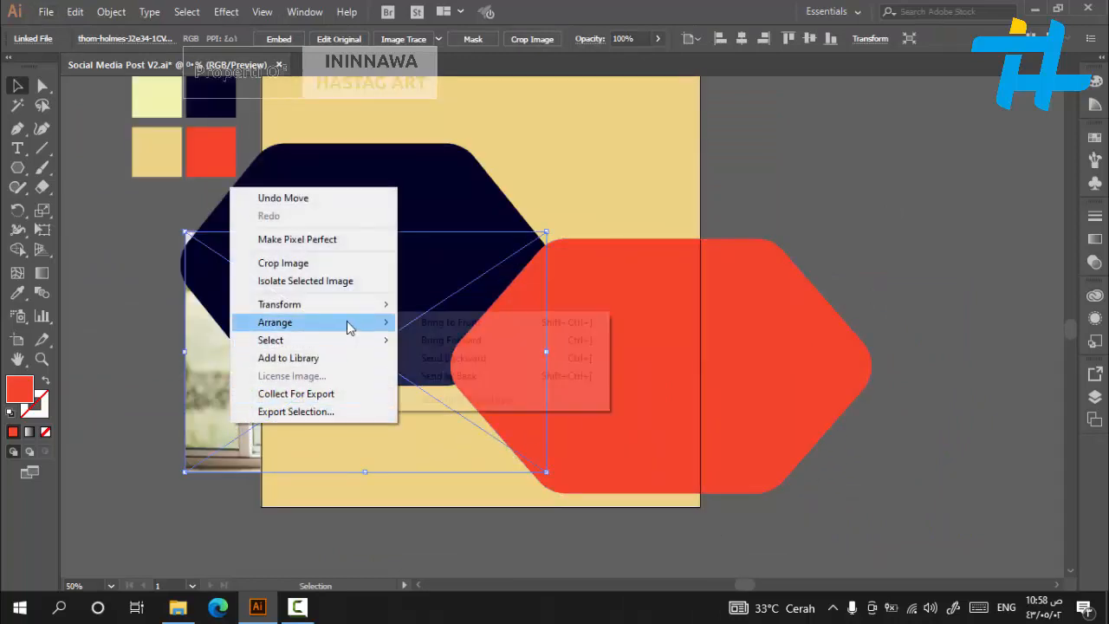
left_click(438, 332)
left_click_drag(286, 391, 498, 380)
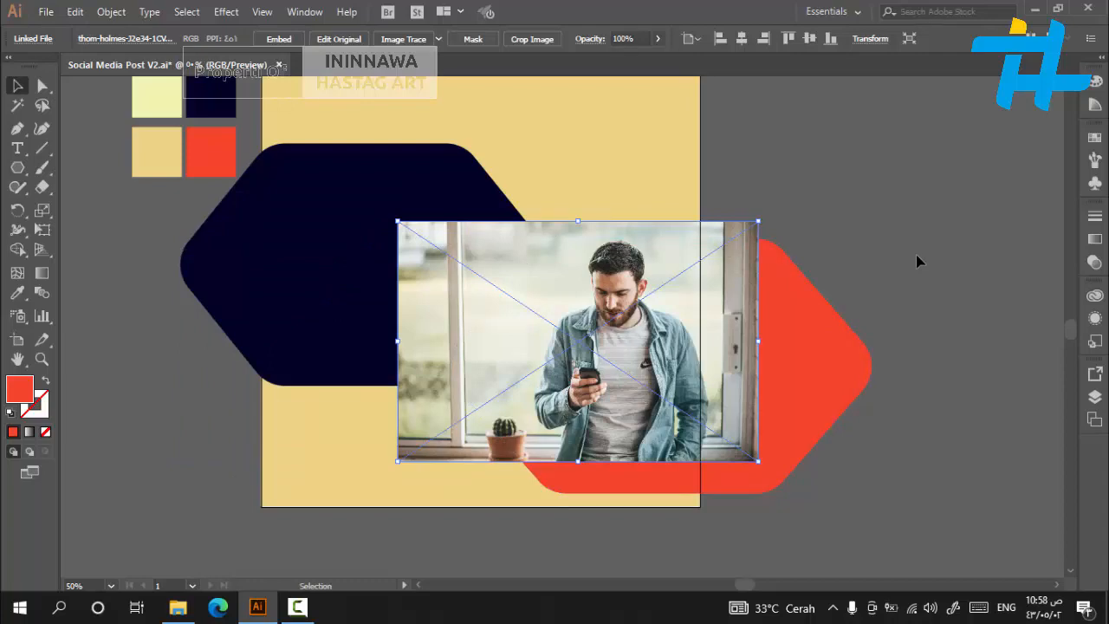
left_click(919, 262)
Start a Pen path at the photo's lower edge, follow the jacket's left edge up to the sleeve, and swap the red fill to the stroke.
left_click(18, 129)
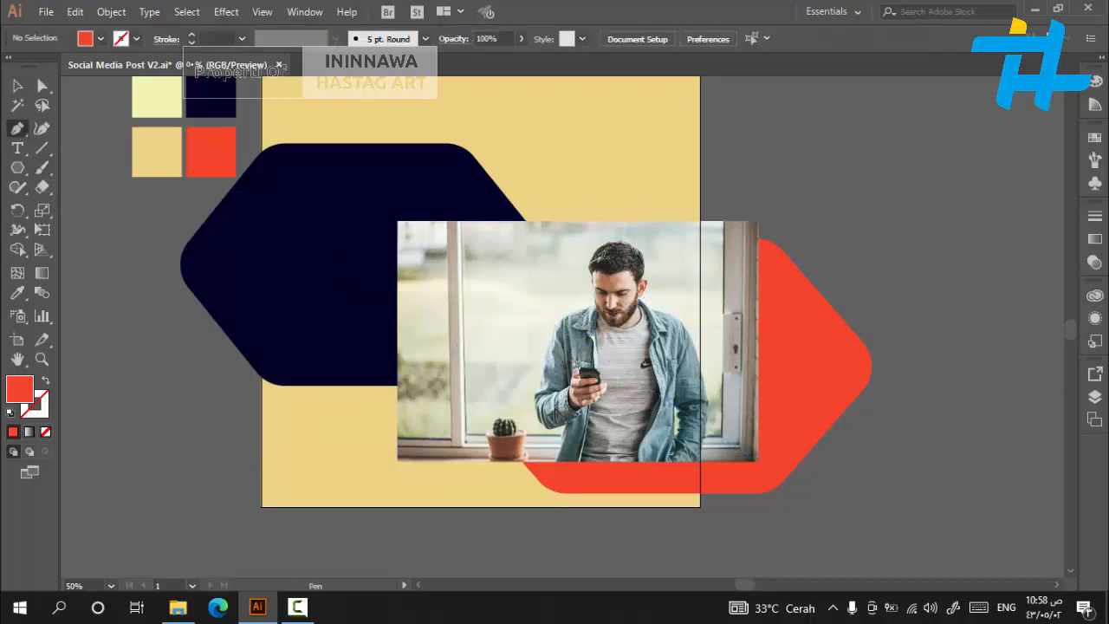
scroll(563, 459, "up", 5)
scroll(563, 459, "up", 2)
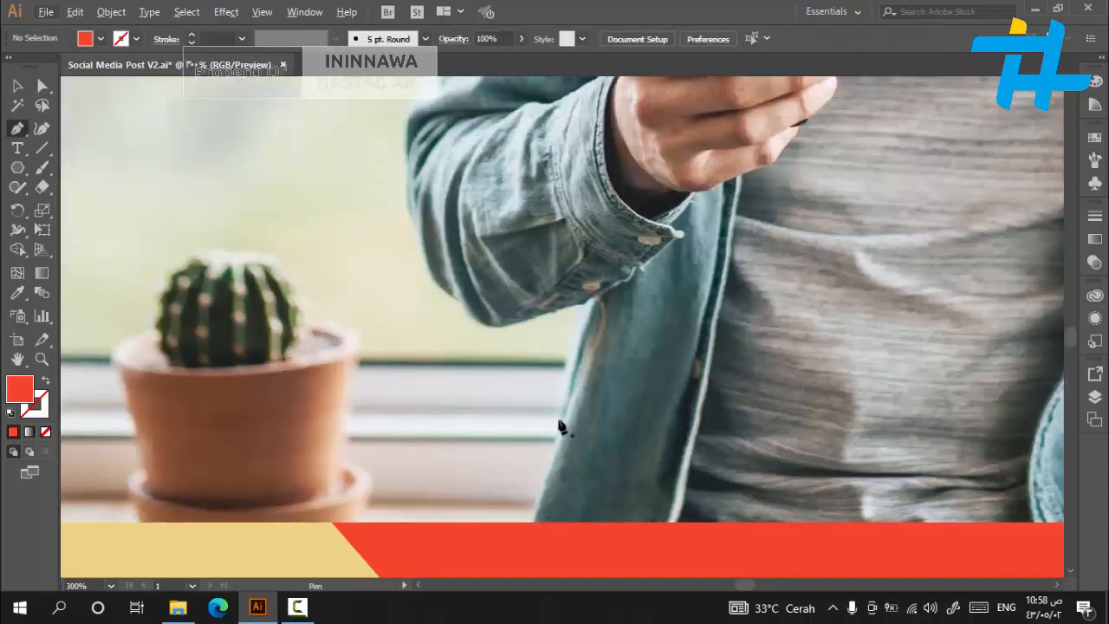
scroll(537, 540, "up", 2)
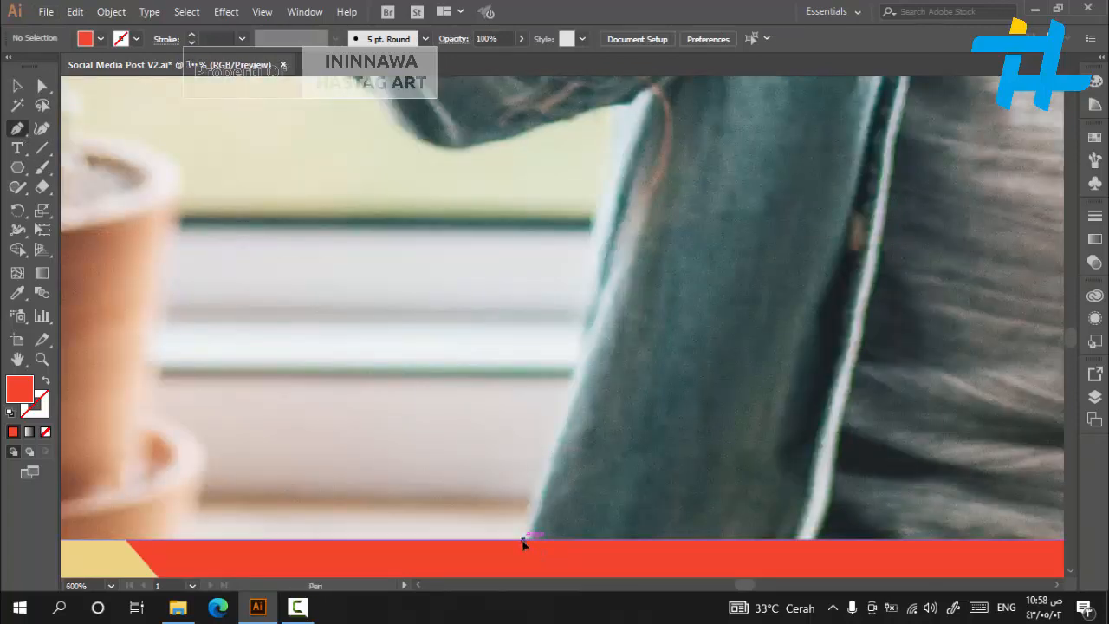
left_click_drag(522, 539, 614, 143)
left_click_drag(616, 92, 610, 173)
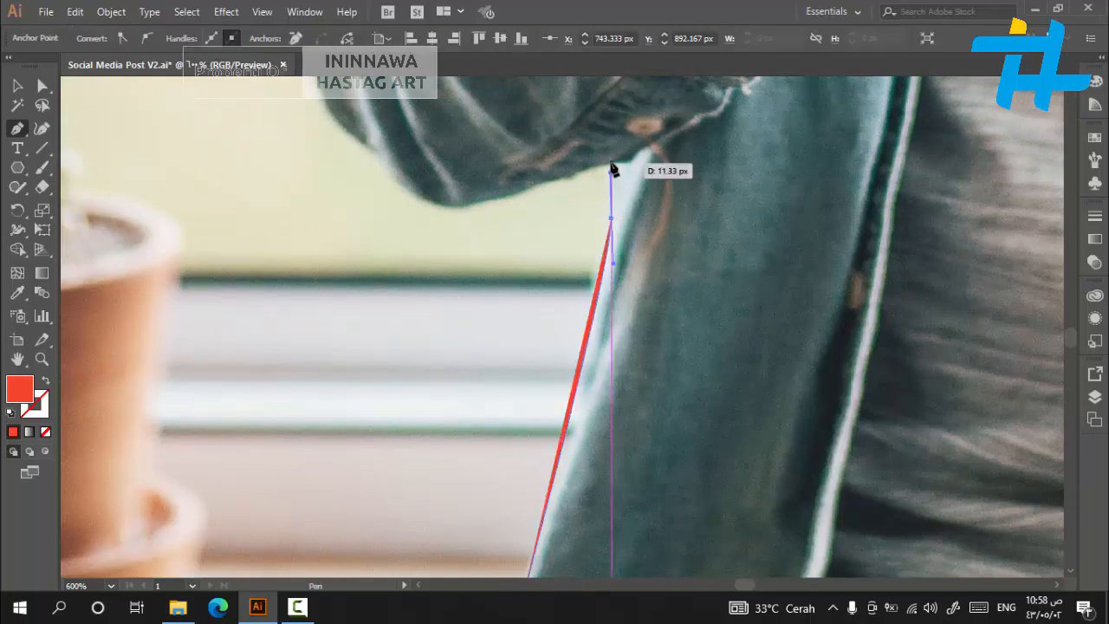
left_click(611, 161)
left_click(47, 381)
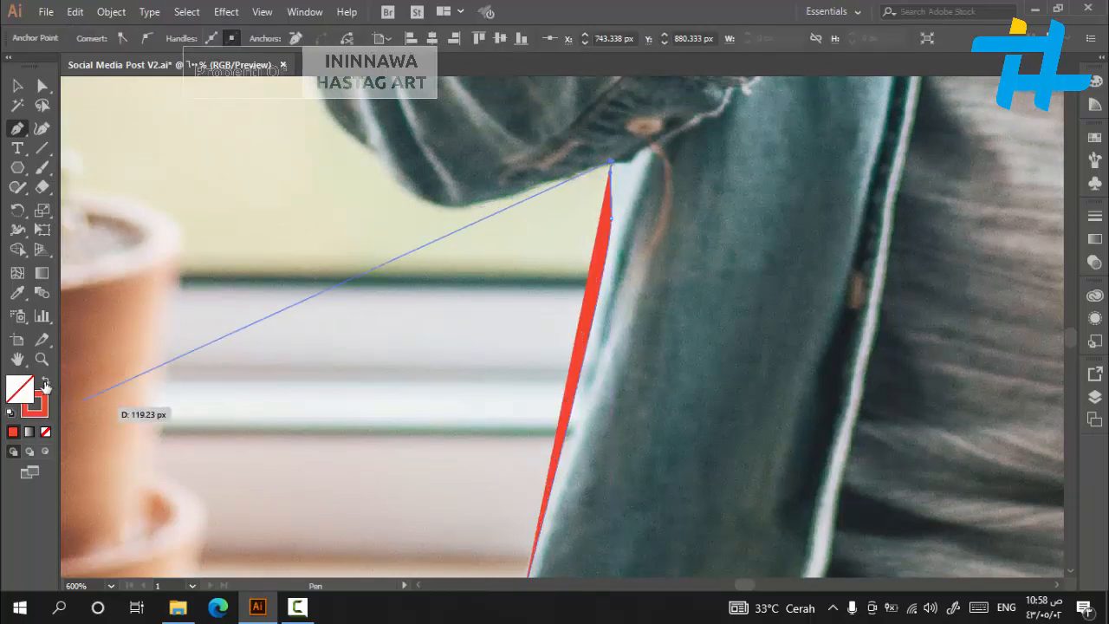
Continue the Pen path around the underside of the left sleeve and up past the elbow.
scroll(563, 208, "up", 1)
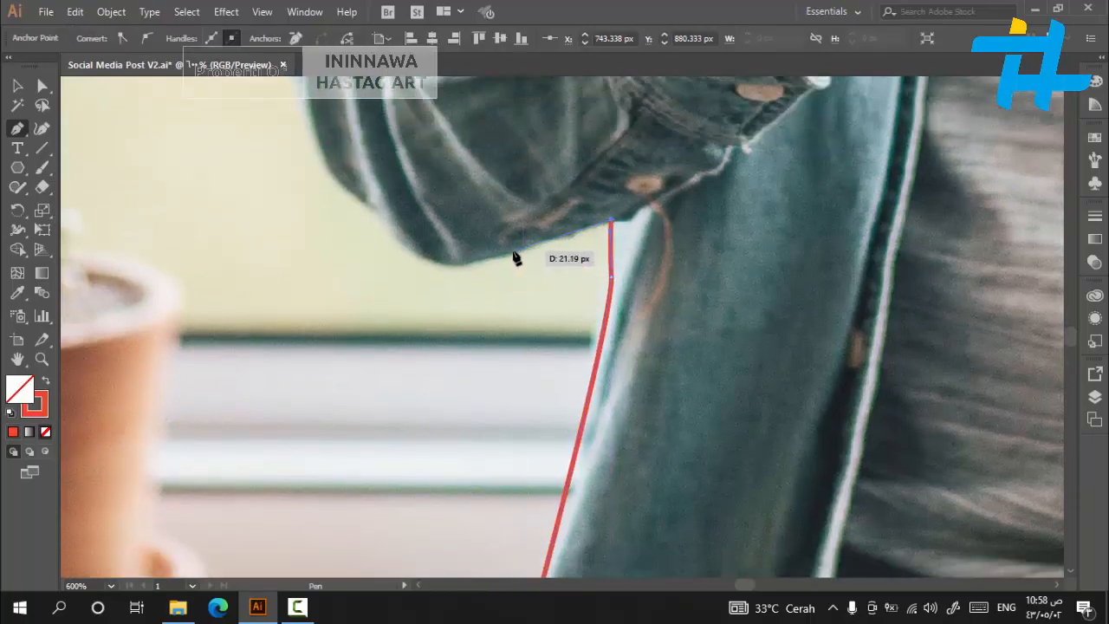
left_click_drag(514, 251, 472, 264)
left_click_drag(391, 231, 362, 195)
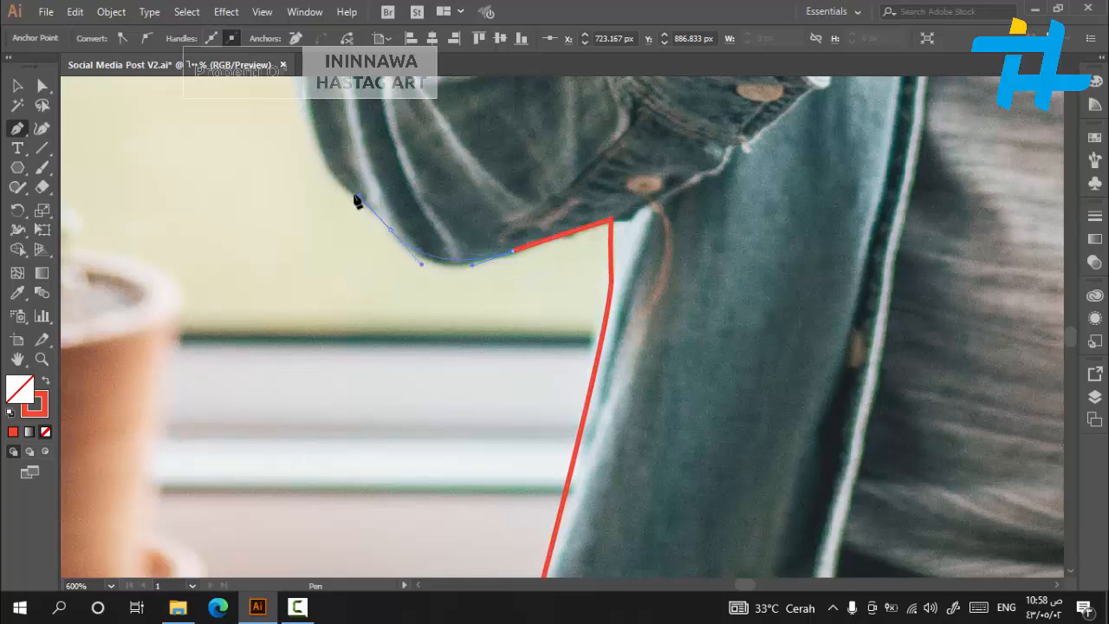
left_click_drag(306, 103, 307, 104)
scroll(306, 204, "up", 6)
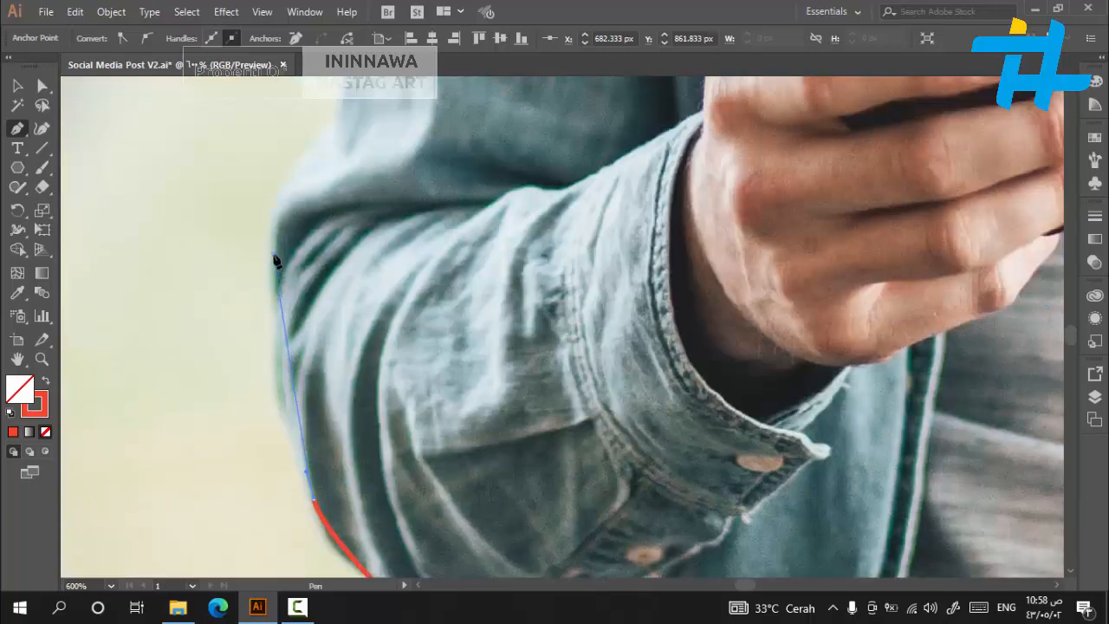
left_click_drag(273, 254, 286, 206)
Trace the man's left upper arm and shoulder with curved anchors up to where the collar meets the beard.
scroll(309, 205, "up", 2)
scroll(309, 208, "up", 2)
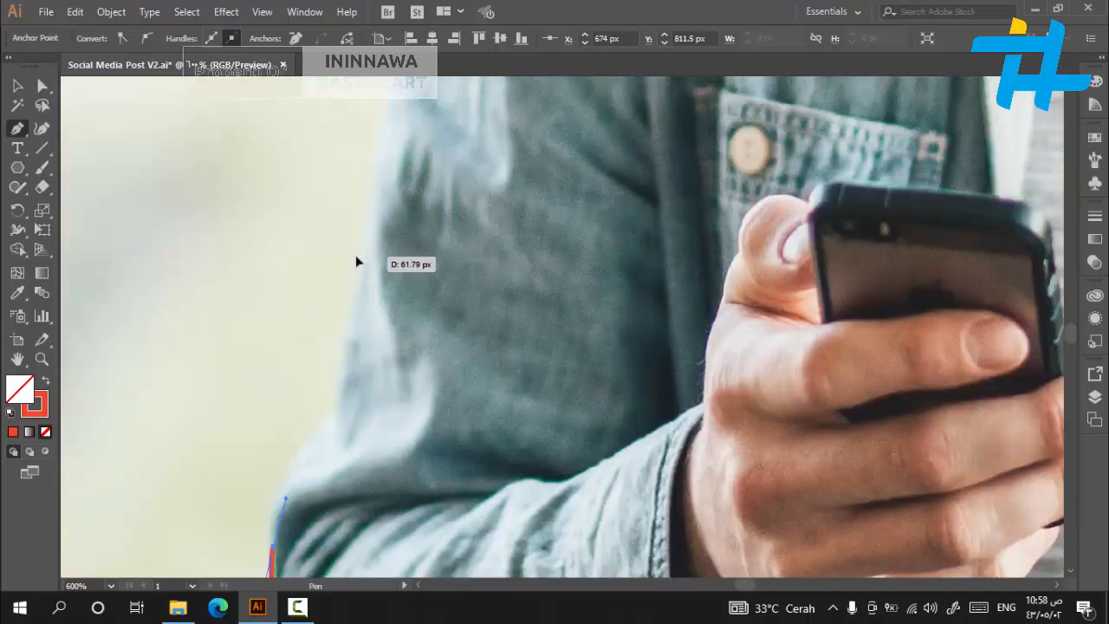
left_click_drag(356, 255, 393, 133)
scroll(394, 135, "up", 4)
left_click_drag(453, 232, 485, 145)
scroll(490, 164, "up", 5)
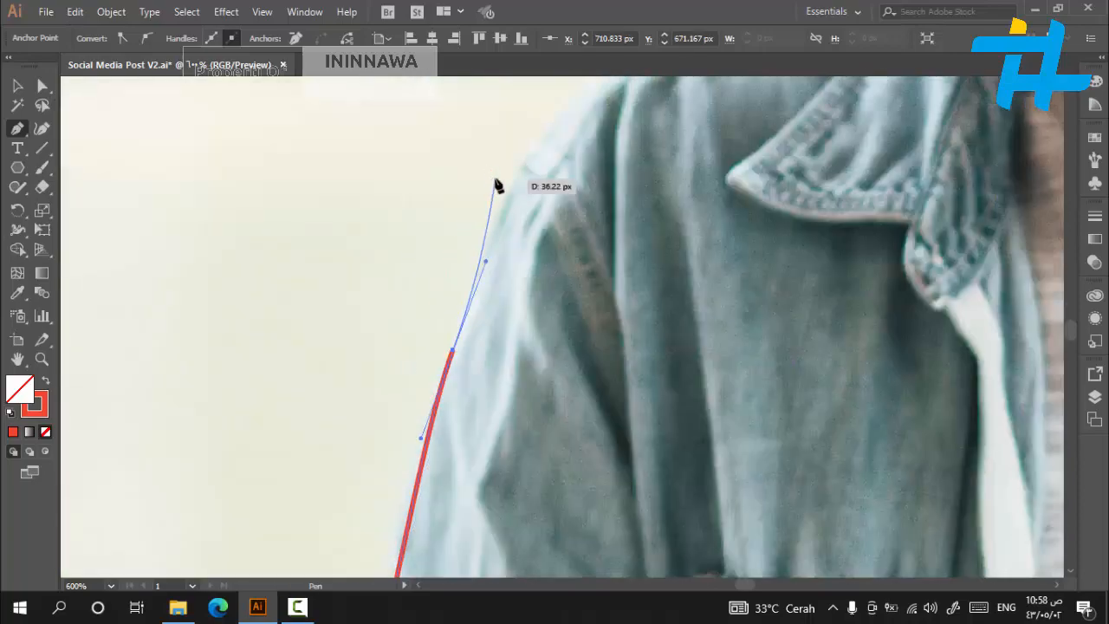
left_click_drag(734, 205, 918, 142)
left_click(1007, 116)
Extend the Pen path up the left side of the man's face from the collar to the hairline.
left_click(1056, 585)
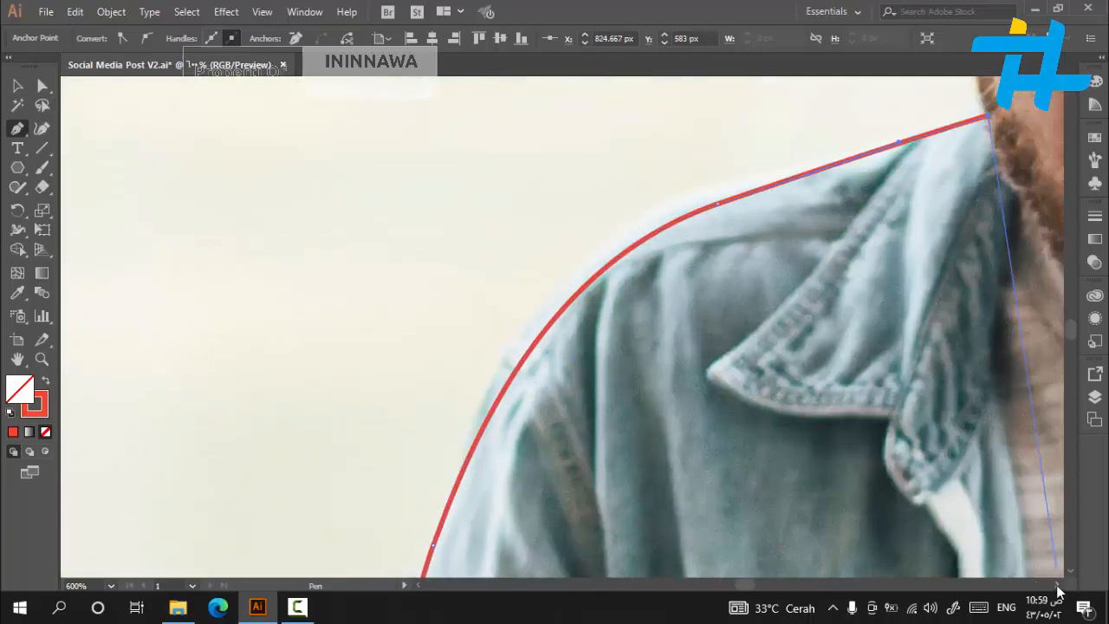
scroll(611, 230, "up", 4)
left_click_drag(624, 408, 622, 377)
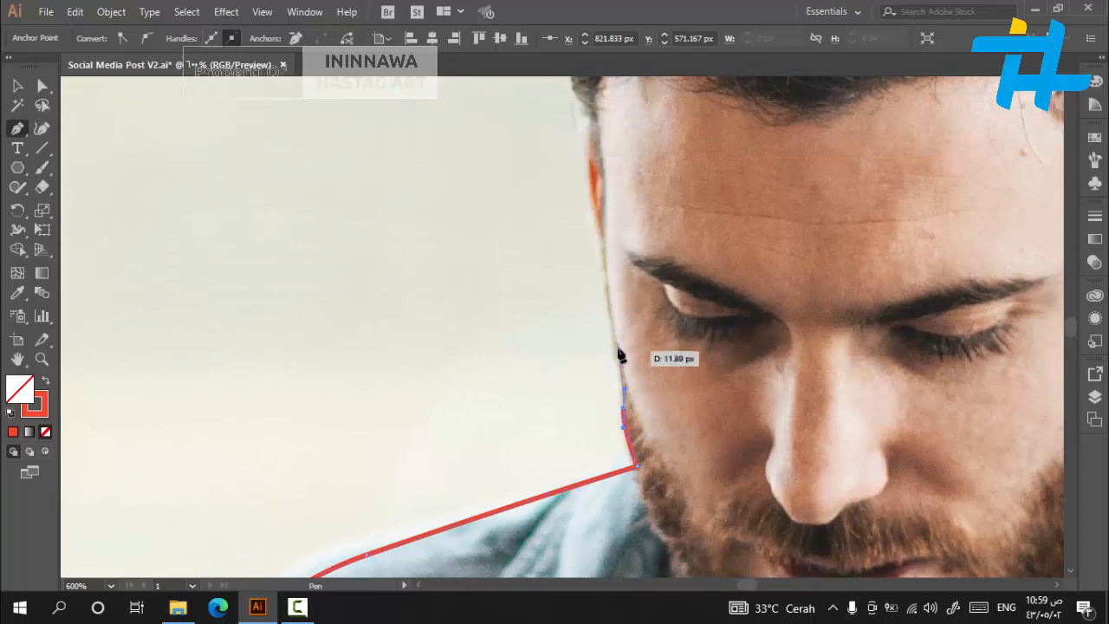
left_click_drag(607, 307, 601, 258)
left_click_drag(591, 188, 587, 152)
scroll(585, 150, "up", 3)
left_click(583, 259)
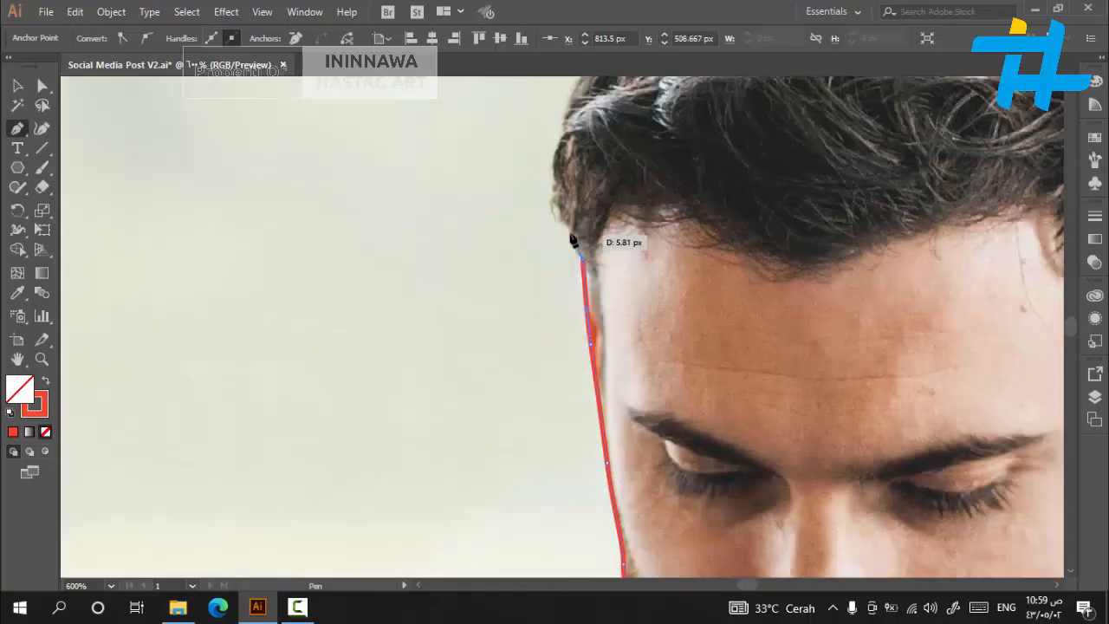
Trace the outline of the man's hair over the top of his head to the upper right side.
left_click(570, 229)
left_click_drag(554, 188, 556, 165)
scroll(556, 165, "up", 4)
left_click(561, 358)
mouse_move(754, 134)
left_mouse_down()
mouse_move(938, 94)
mouse_move(918, 163)
left_mouse_up()
left_click(1057, 585)
left_click(1056, 588)
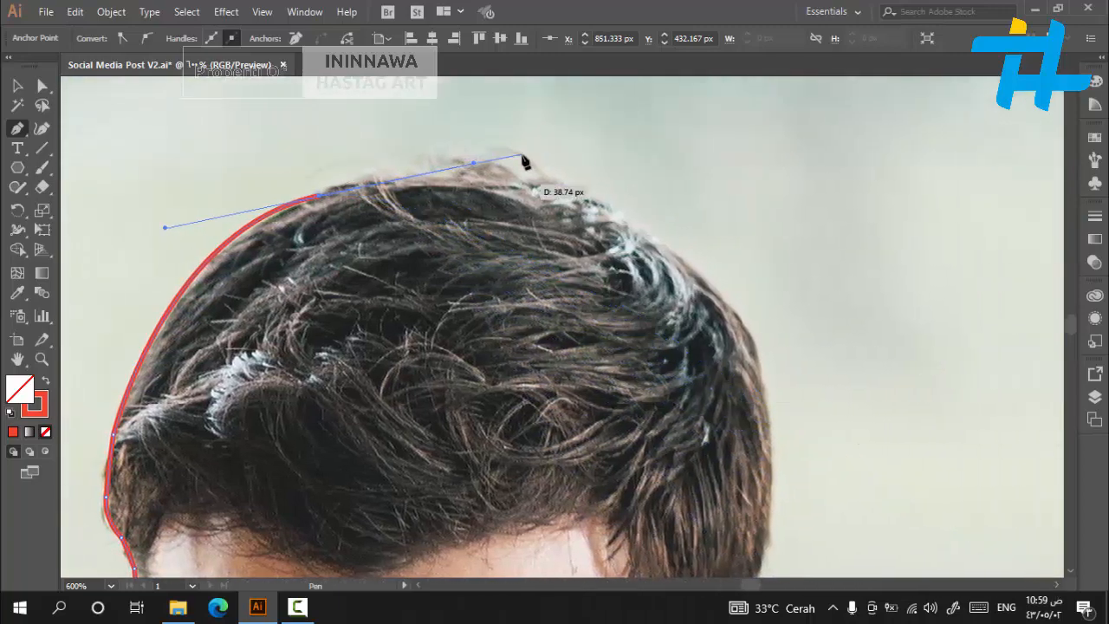
left_click_drag(528, 172, 560, 178)
left_click_drag(647, 231, 667, 247)
left_click_drag(756, 352, 761, 386)
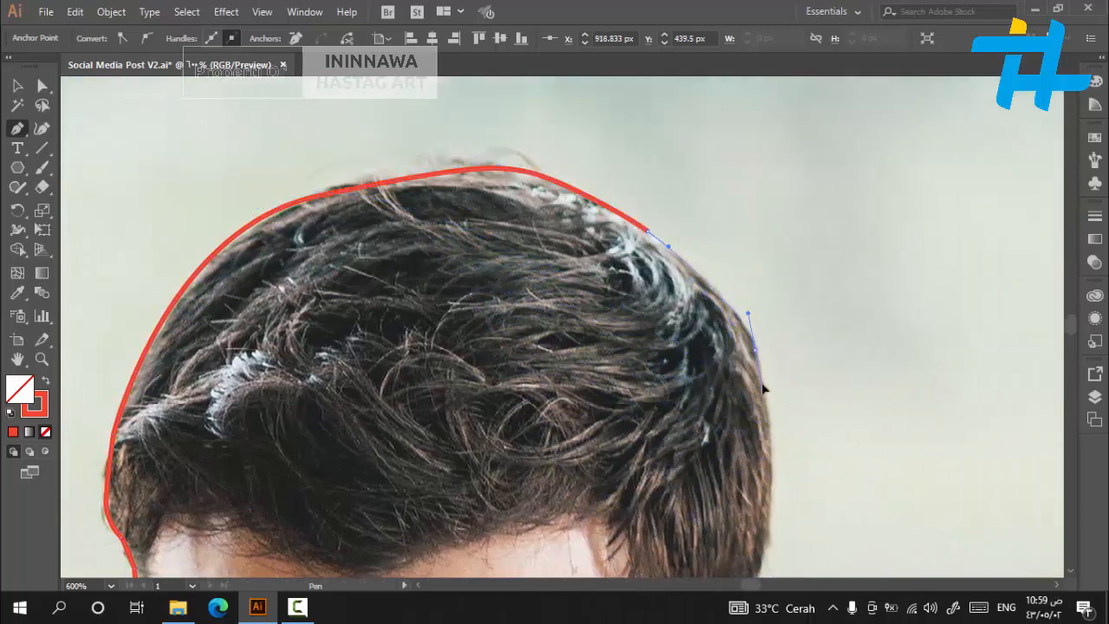
Continue the outline down the right side of the head, around the ear and to the jacket collar.
scroll(771, 407, "down", 3)
left_click_drag(766, 343, 800, 441)
left_click(733, 439)
scroll(815, 347, "down", 4)
left_click_drag(790, 248, 763, 313)
left_click_drag(731, 362, 709, 373)
left_click(693, 360)
left_click(690, 391)
Trace the right side of the jacket collar and the right shoulder with curved anchors.
scroll(710, 381, "down", 2)
left_click_drag(808, 324, 836, 357)
left_click(1058, 584)
left_click(1058, 584)
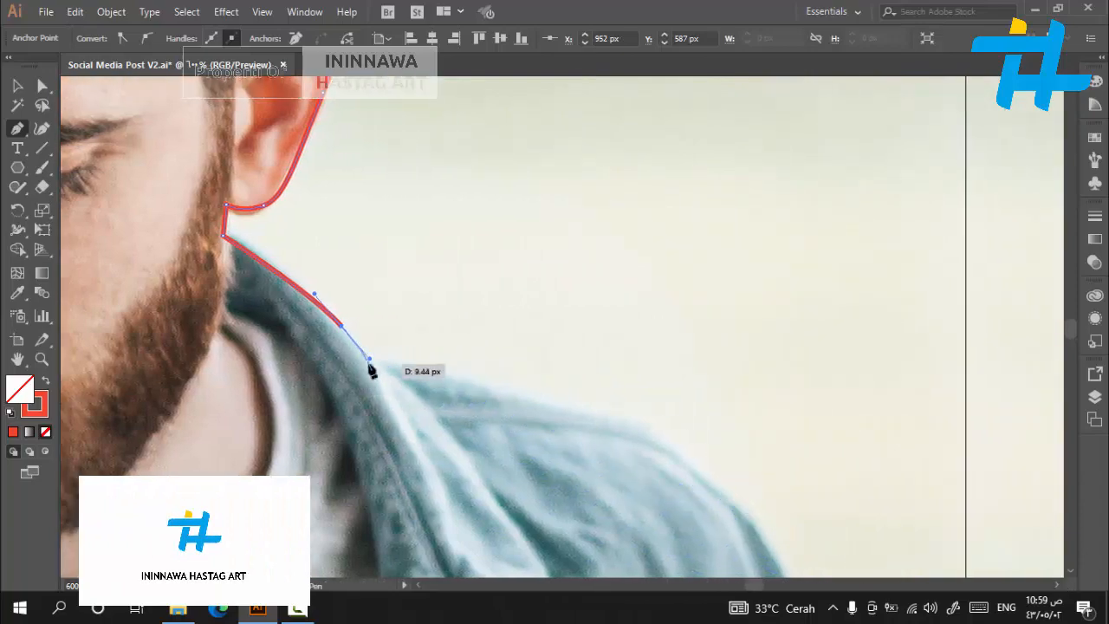
left_click_drag(718, 483, 769, 549)
Extend the Pen path down the outer edge of the right sleeve towards the cuff.
scroll(784, 295, "down", 4)
scroll(782, 289, "down", 4)
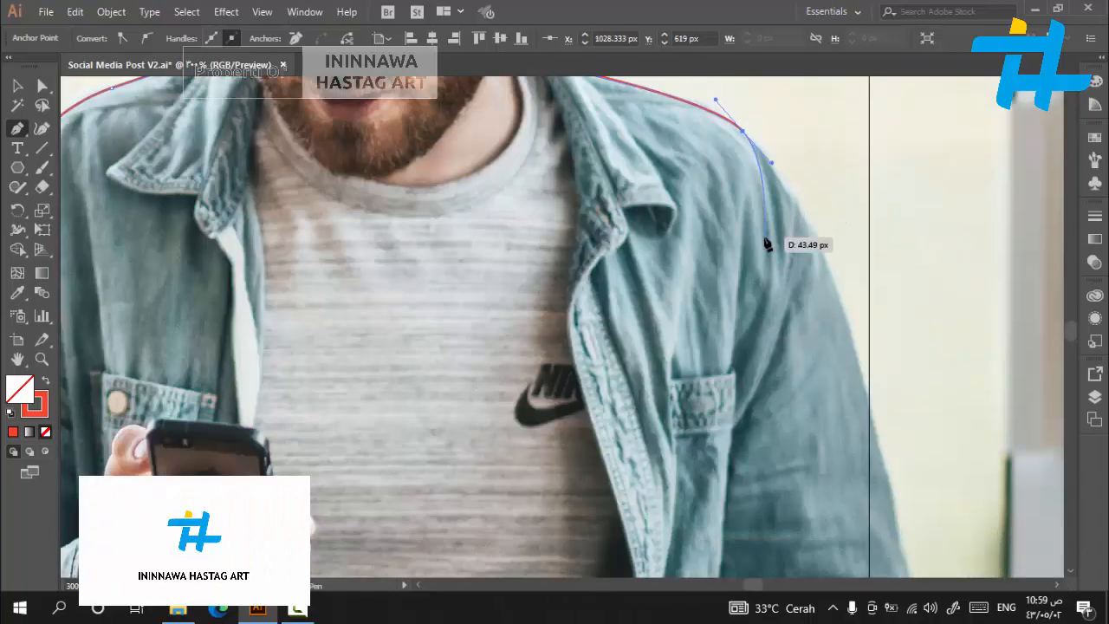
left_click_drag(884, 481, 919, 563)
scroll(923, 417, "down", 2)
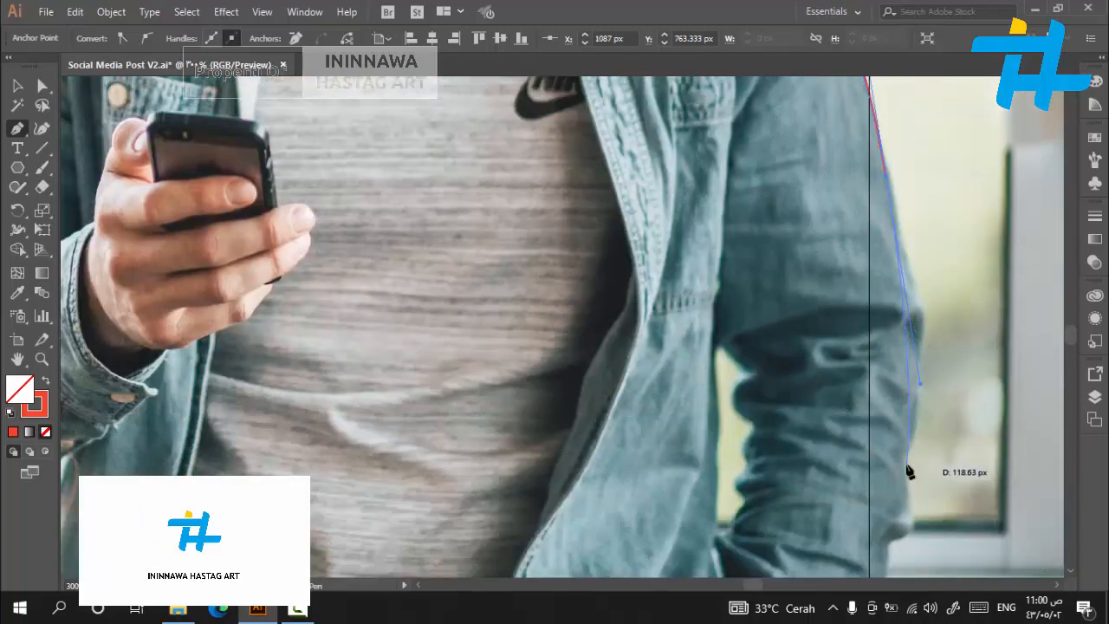
left_click(906, 465)
scroll(911, 433, "down", 2)
left_click(896, 356)
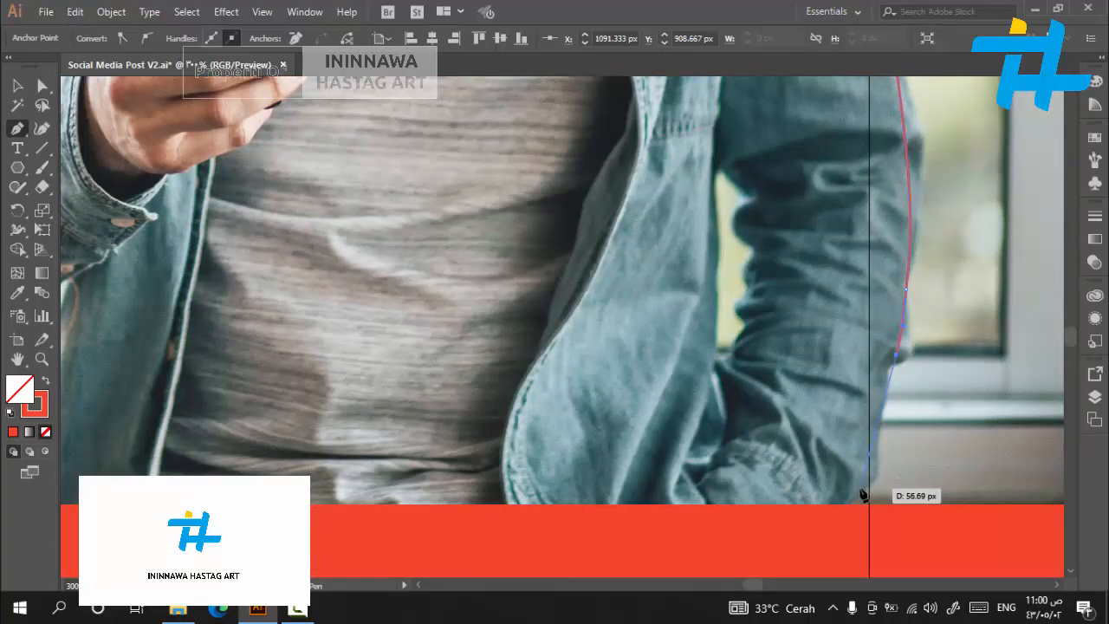
Bring the path to the photo's lower edge and close it at the starting anchor to complete the man's outline.
left_click_drag(844, 503, 456, 583)
scroll(416, 563, "left", 5)
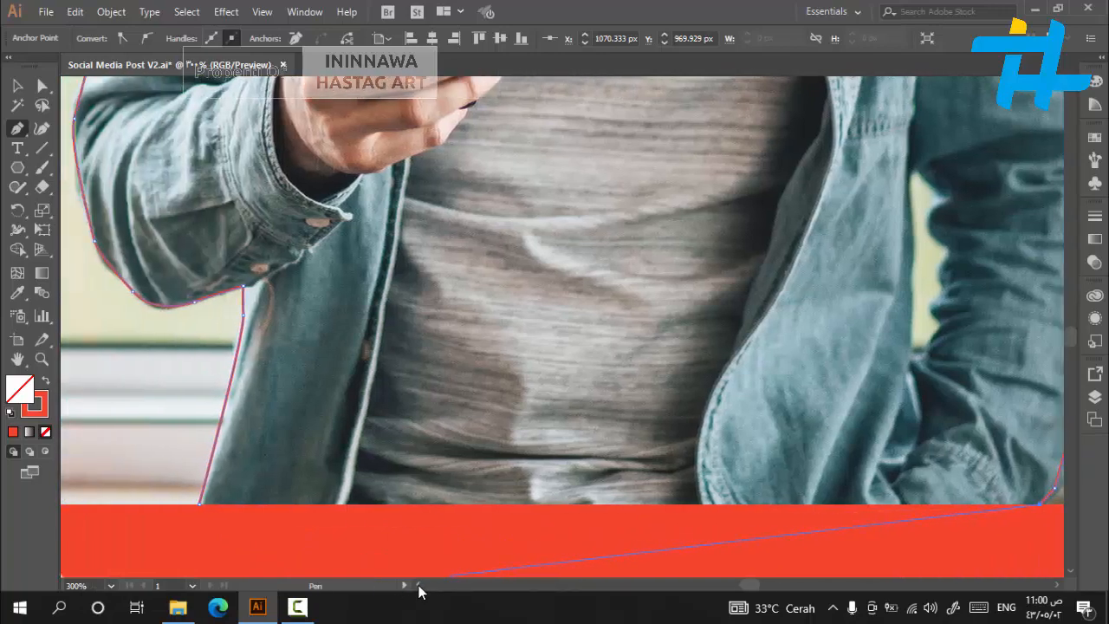
left_click(200, 505)
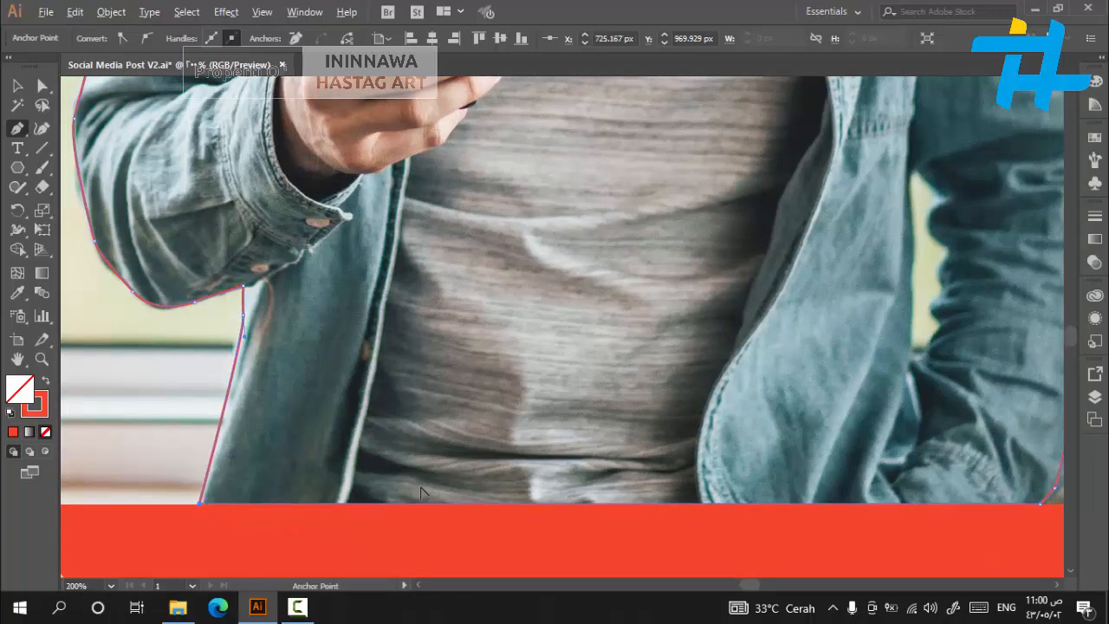
scroll(425, 494, "down", 4)
scroll(419, 491, "down", 1)
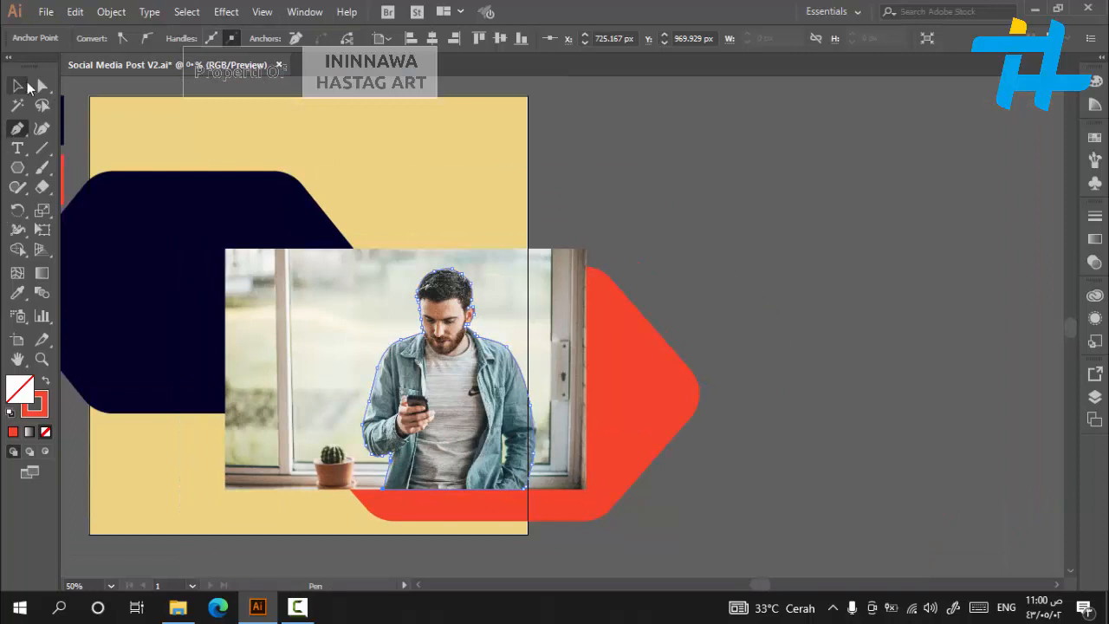
Clip the photo to the traced outline with a clipping mask so only the man remains.
left_click(26, 84)
left_click(315, 359, "shift")
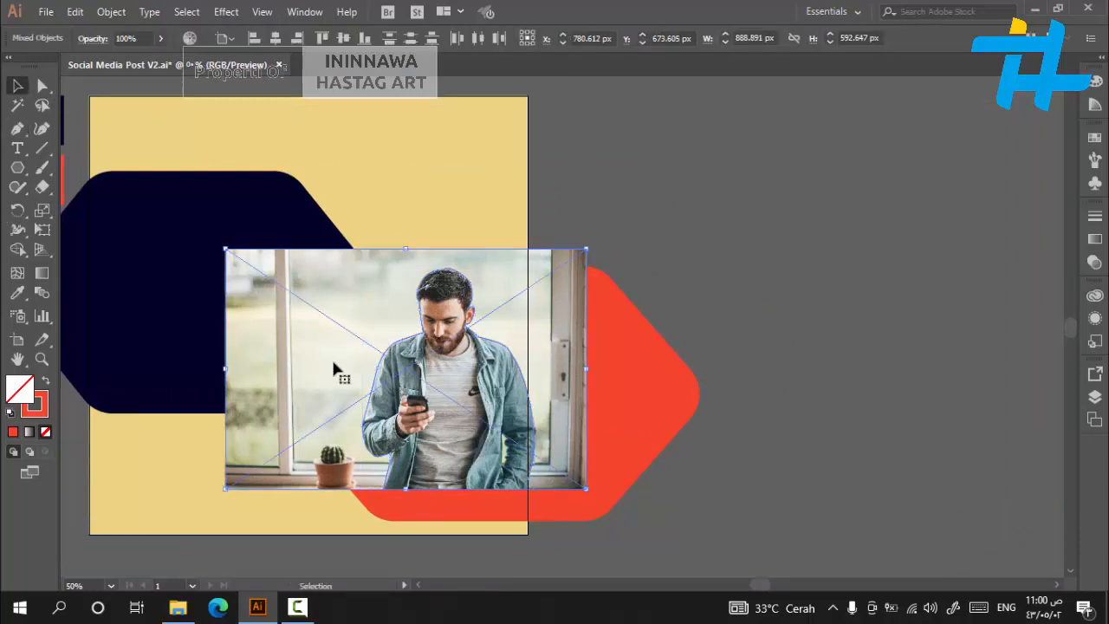
right_click(415, 380)
left_click(507, 235)
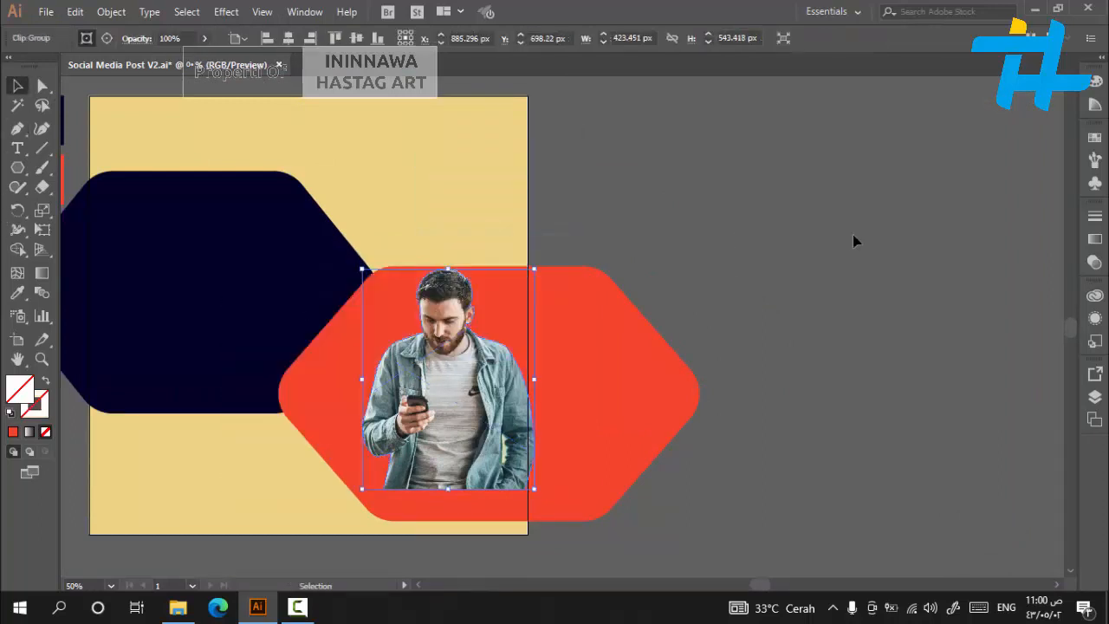
left_click(852, 241)
Enlarge the cut-out man to about 626 x 785 px and align his lower edge with the red hexagon's base.
left_click(464, 396)
left_click_drag(534, 270, 589, 205)
left_click_drag(473, 367, 457, 397)
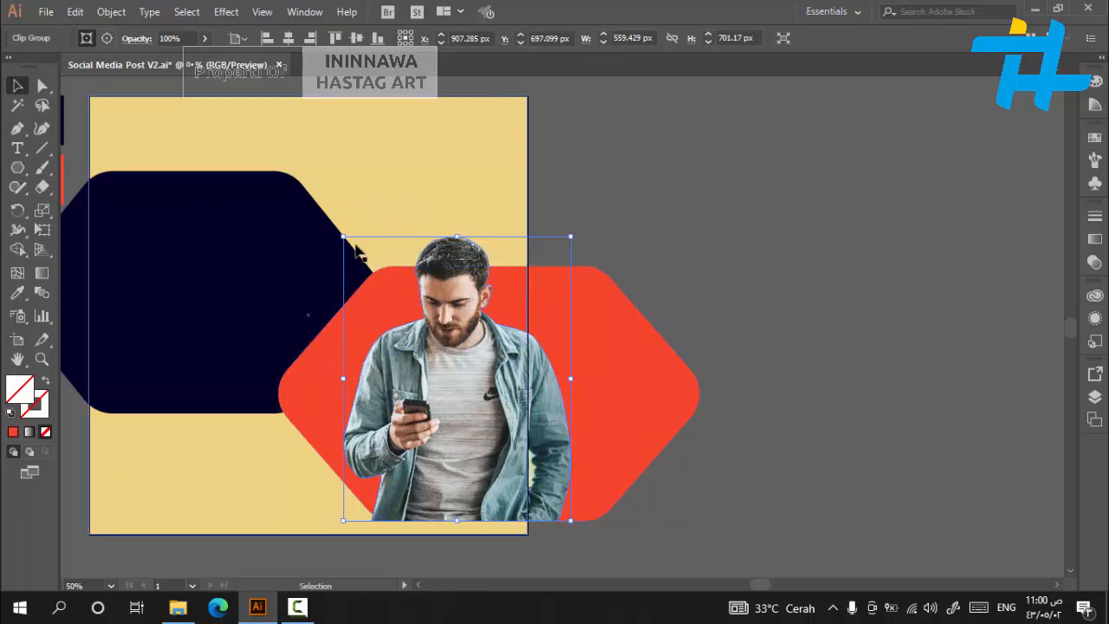
left_click_drag(344, 235, 317, 200)
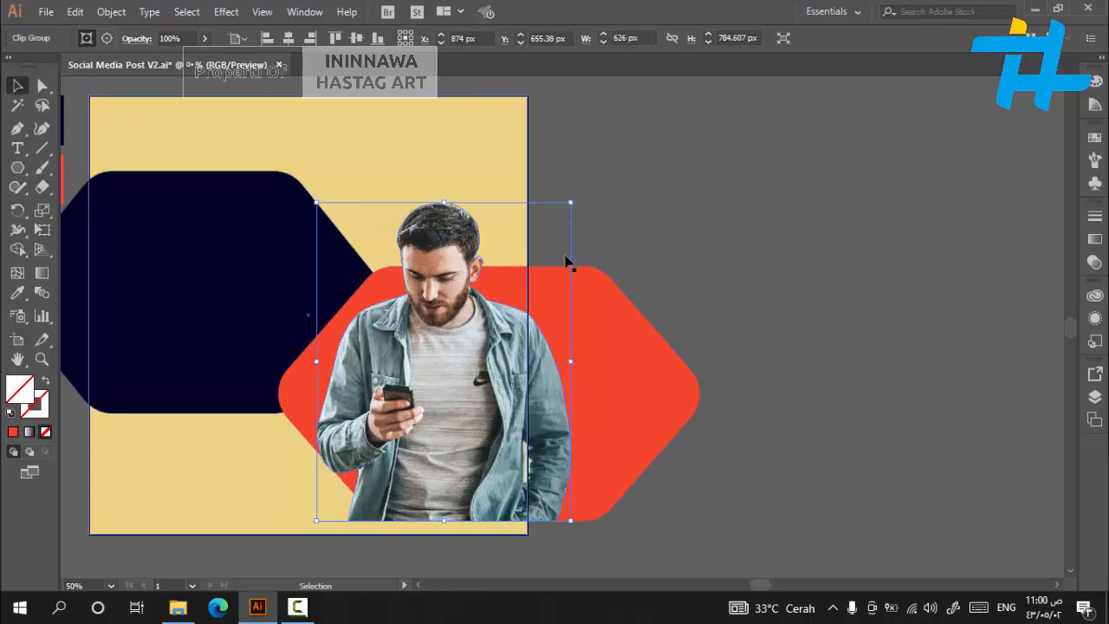
left_click(797, 210)
left_click(452, 378)
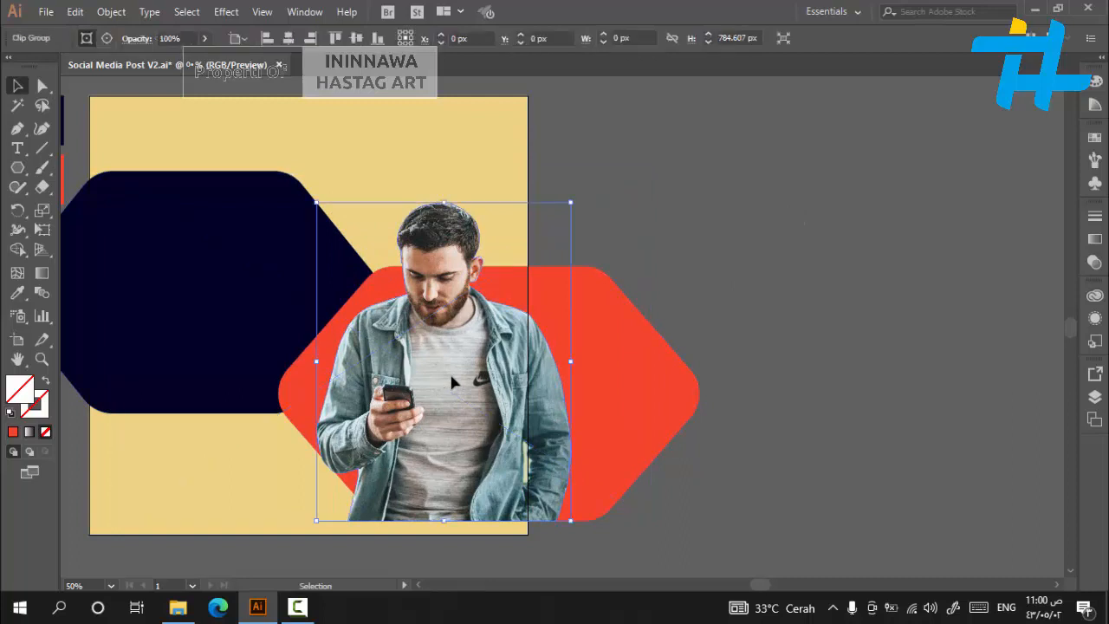
left_click(744, 180)
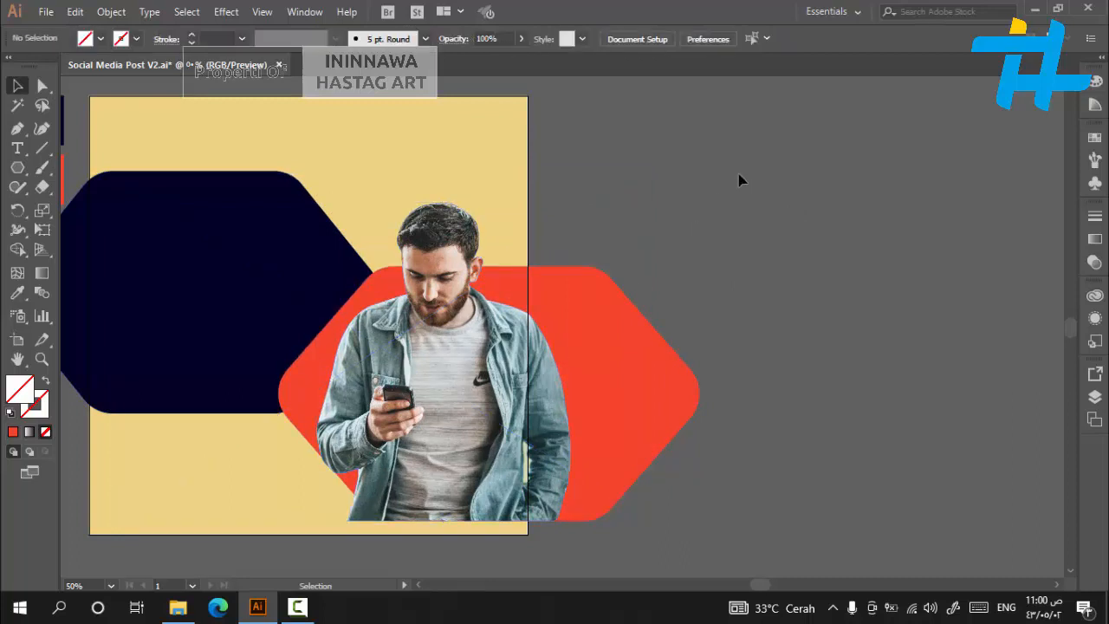
Duplicate the red hexagon in place and bring the copy to the front, over the man.
left_click(693, 397)
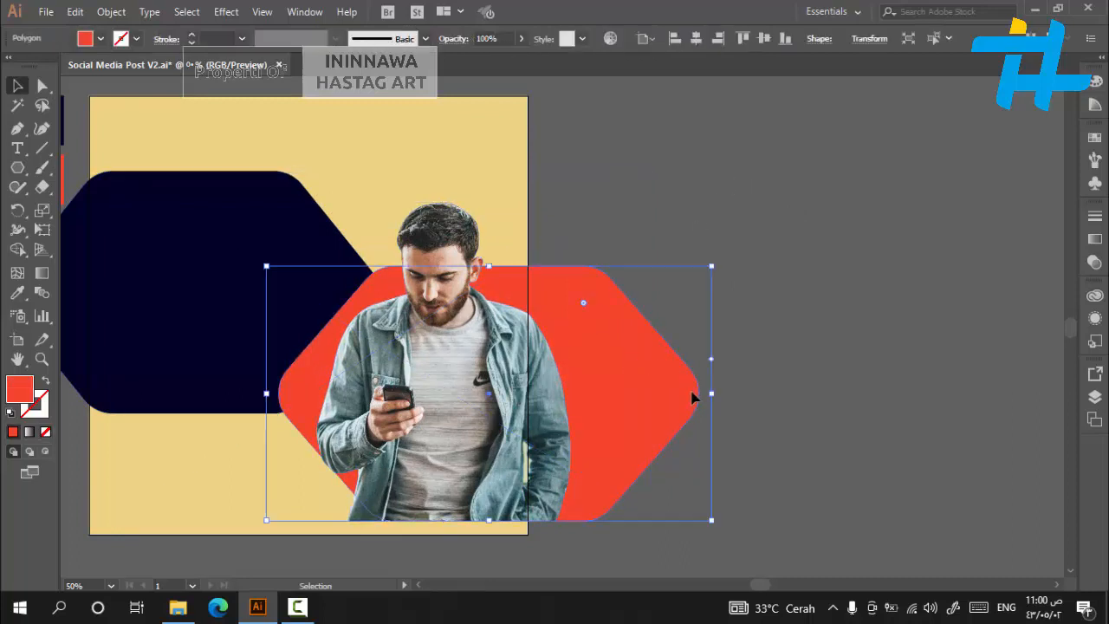
left_click(75, 11)
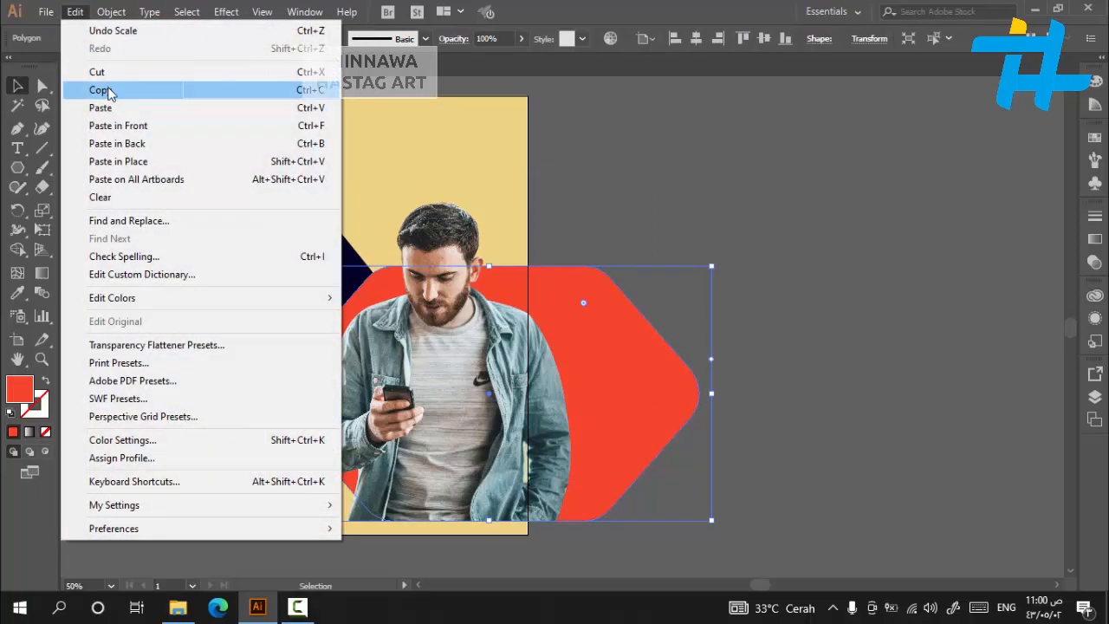
left_click(109, 92)
left_click(78, 13)
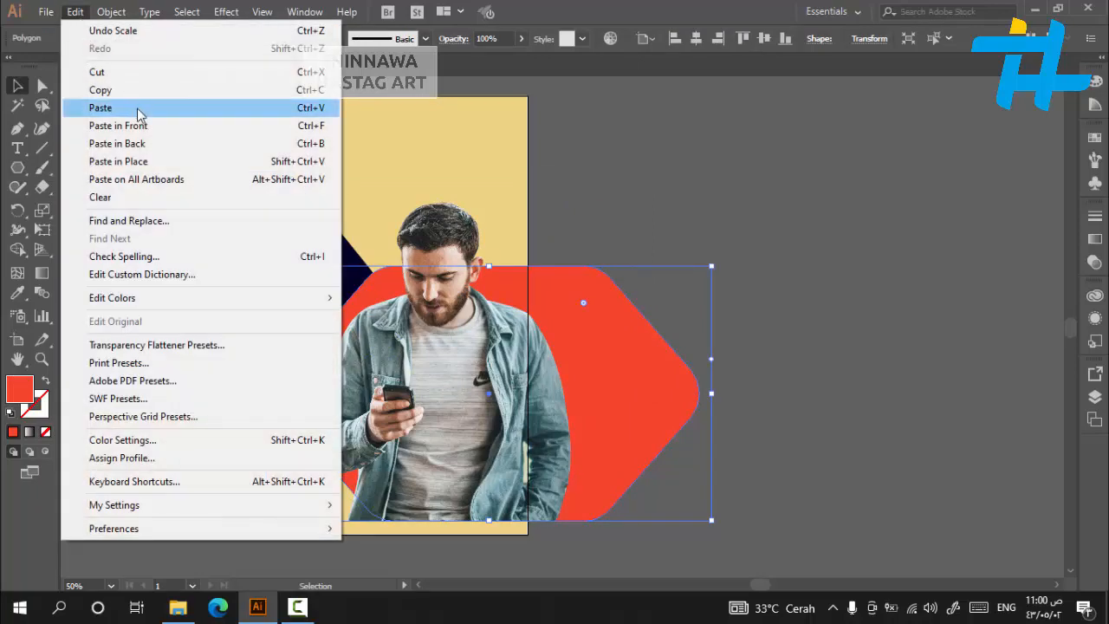
left_click(139, 126)
right_click(641, 386)
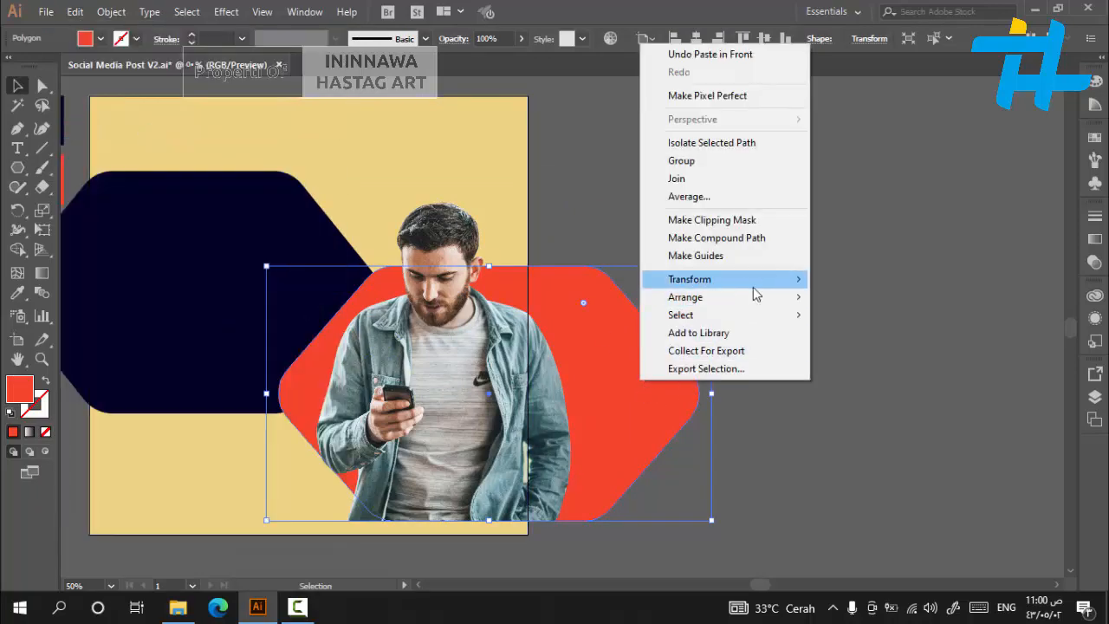
mouse_move(755, 297)
left_click(885, 297)
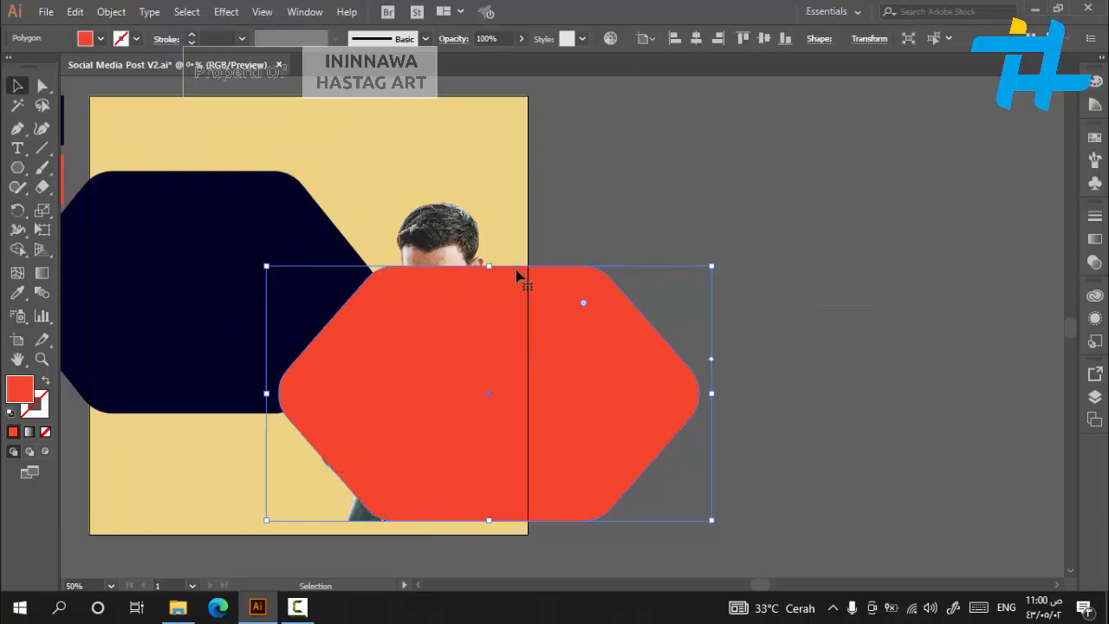
Make a clipping mask from the front hexagon copy and the cut-out man.
left_click(464, 261, "shift")
right_click(455, 329)
left_click(536, 446)
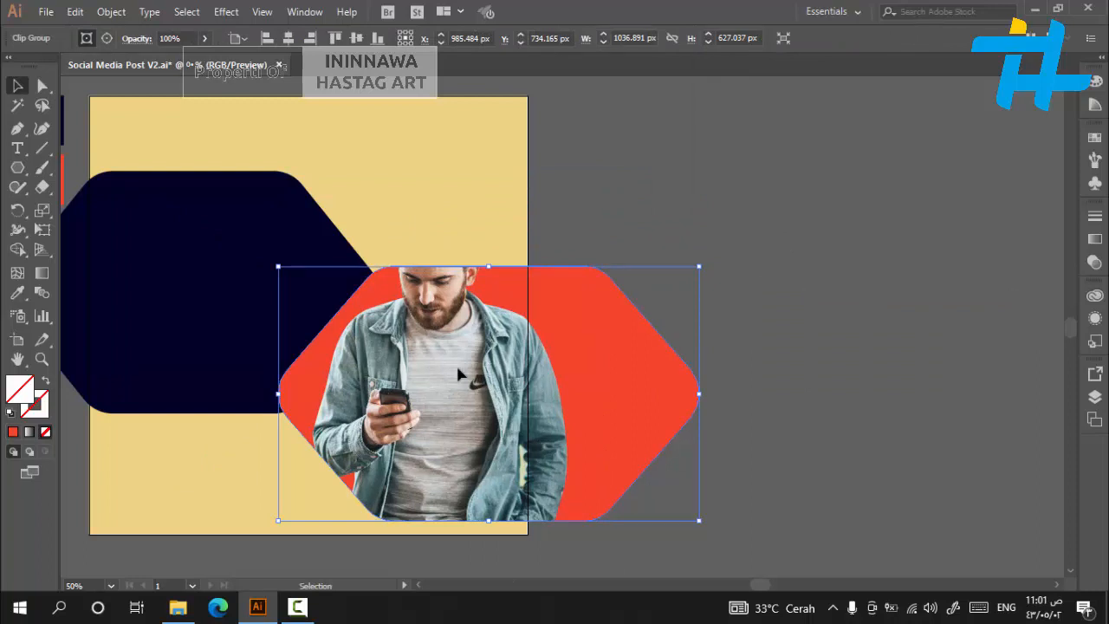
Copy the man's cut-out from inside the hexagon clip group and leave isolation mode.
double_click(458, 372)
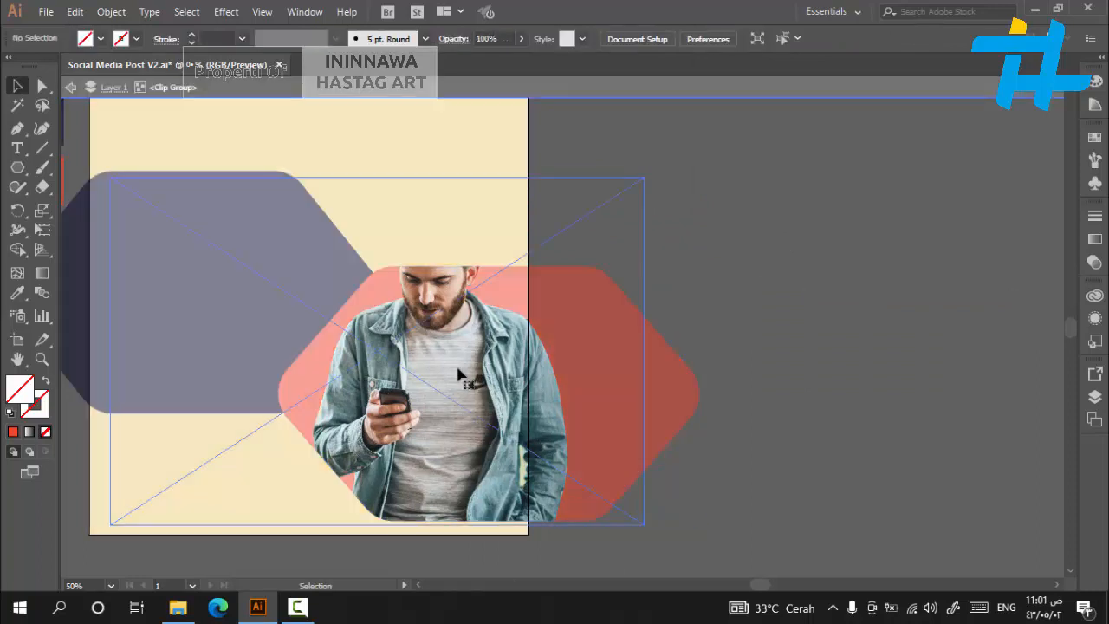
left_click(457, 373)
left_click(75, 11)
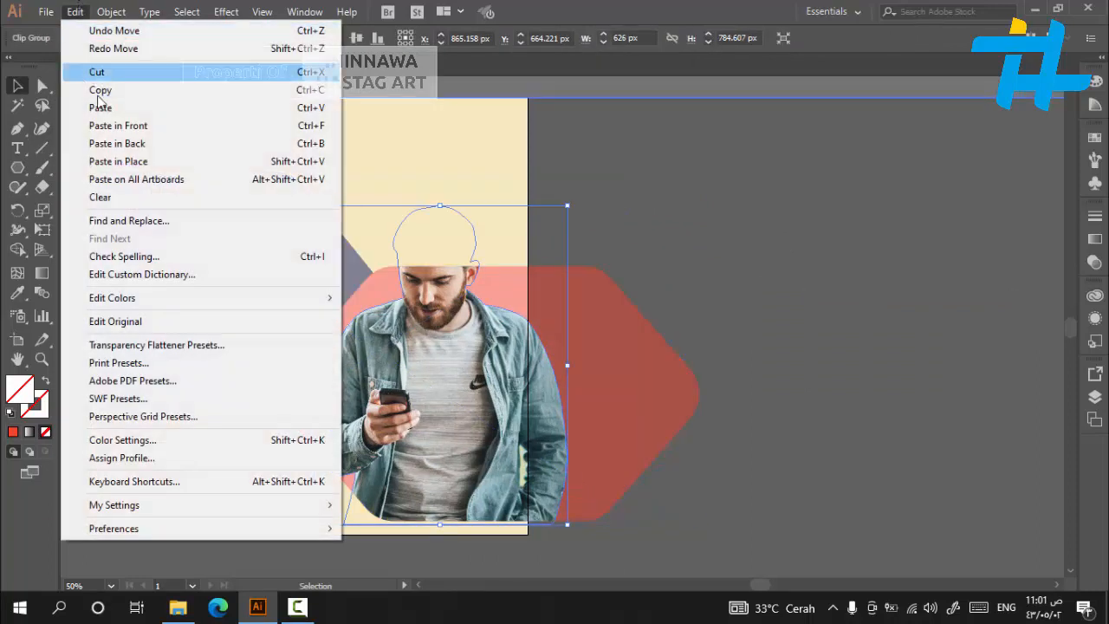
left_click(100, 91)
double_click(775, 327)
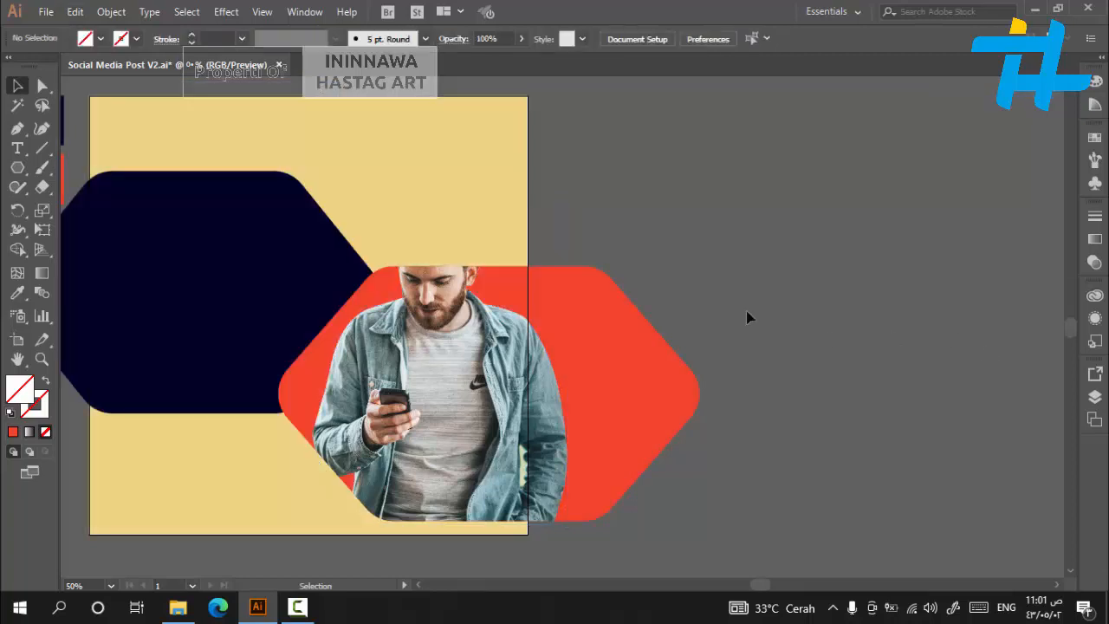
Paste the copied man in front at the same position and bring him to the front.
right_click(610, 159)
left_click(596, 202)
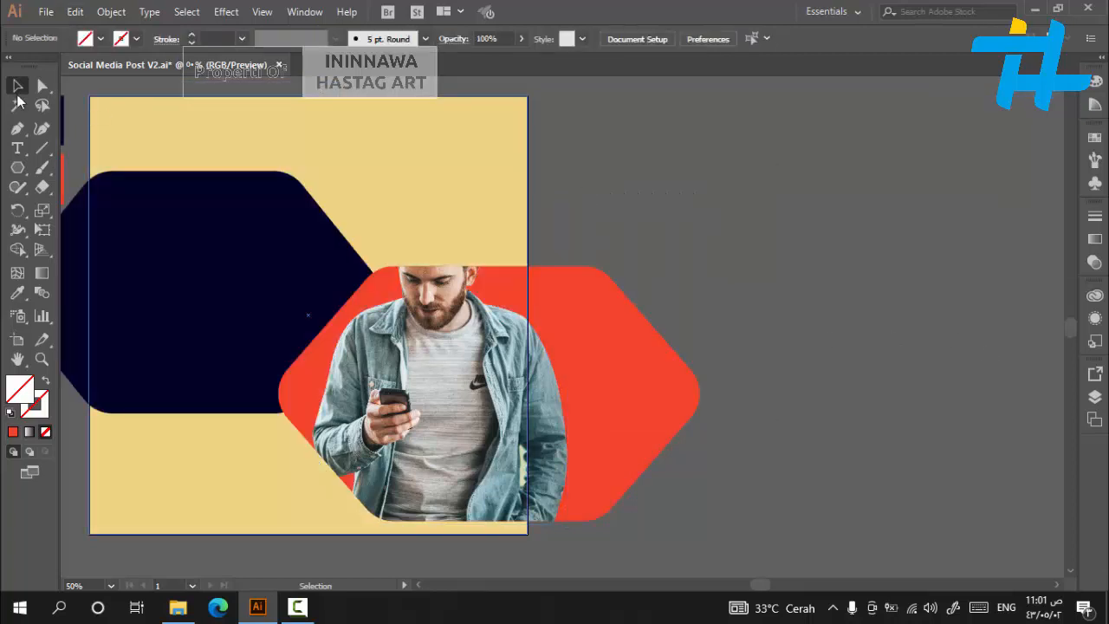
left_click(75, 11)
left_click(137, 127)
left_click(438, 388)
key("ctrl+shift+bracketright")
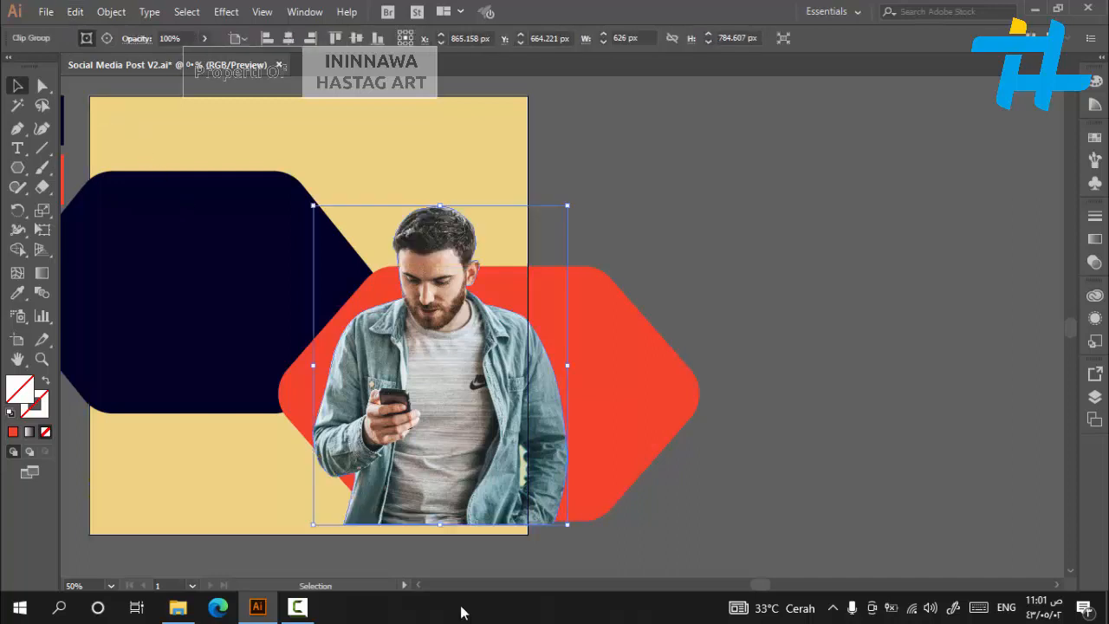
Draw a closed Pen shape around the man's head and torso, keeping its lower edges inside the red hexagon.
left_click(18, 128)
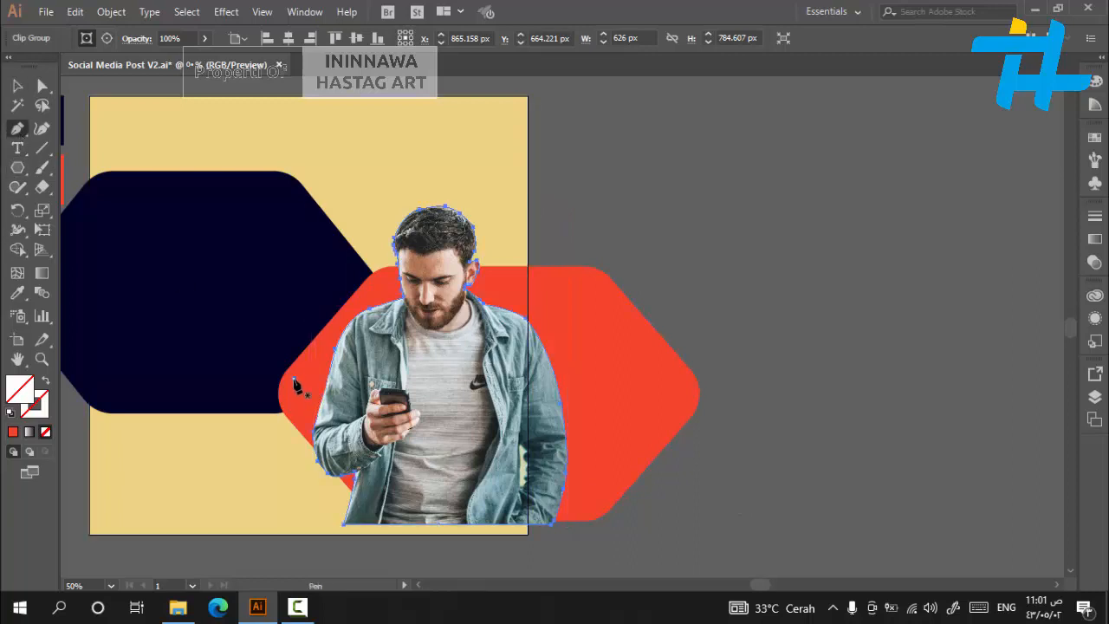
left_click(294, 384)
left_click(440, 502)
left_click(587, 494)
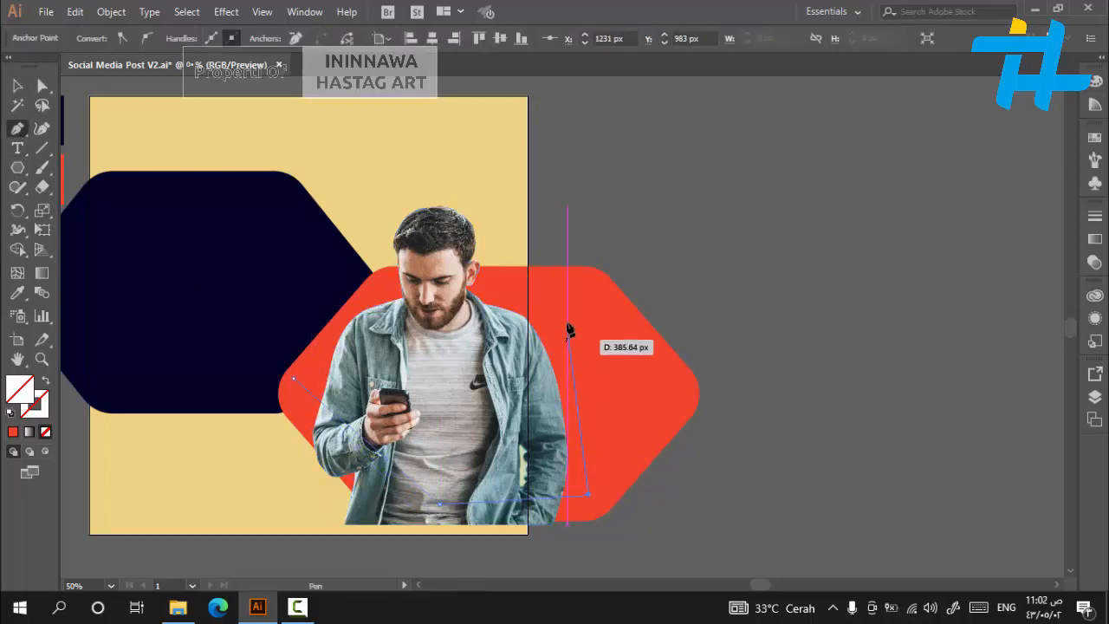
left_click(571, 155)
left_click(332, 167)
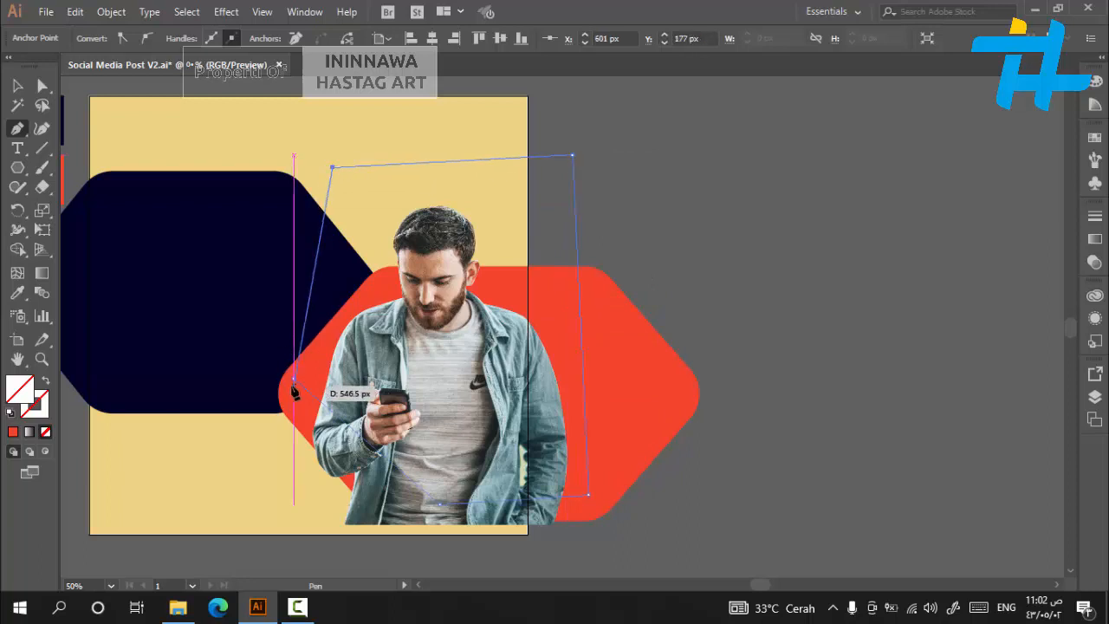
left_click(293, 381)
left_click(12, 94)
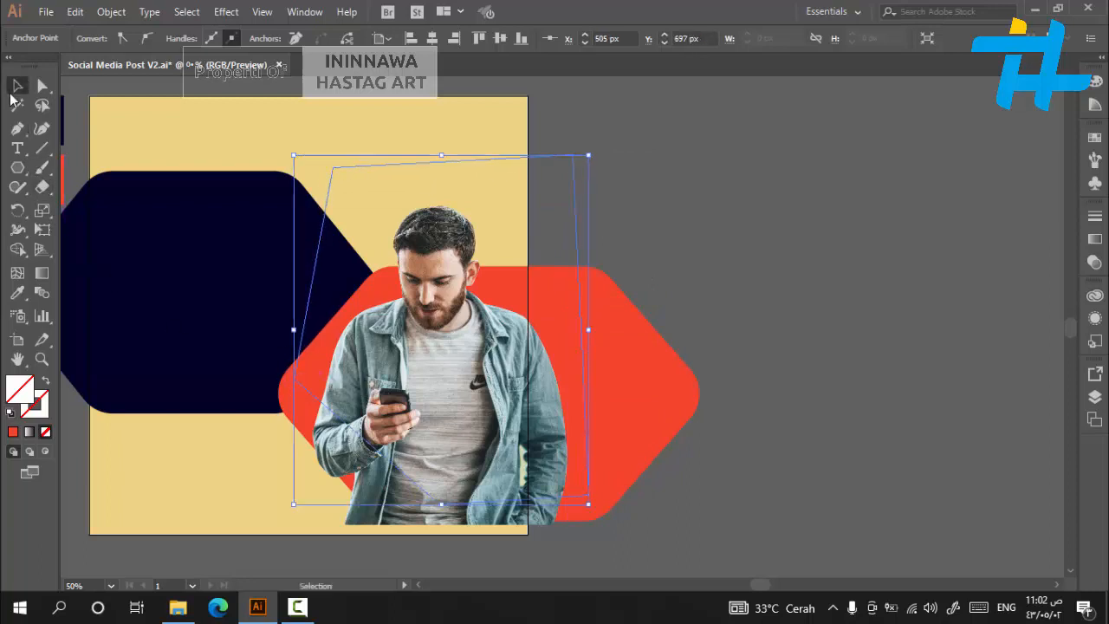
Clip the front copy of the man with the Pen shape using a clipping mask.
left_click(398, 522, "shift")
right_click(403, 521)
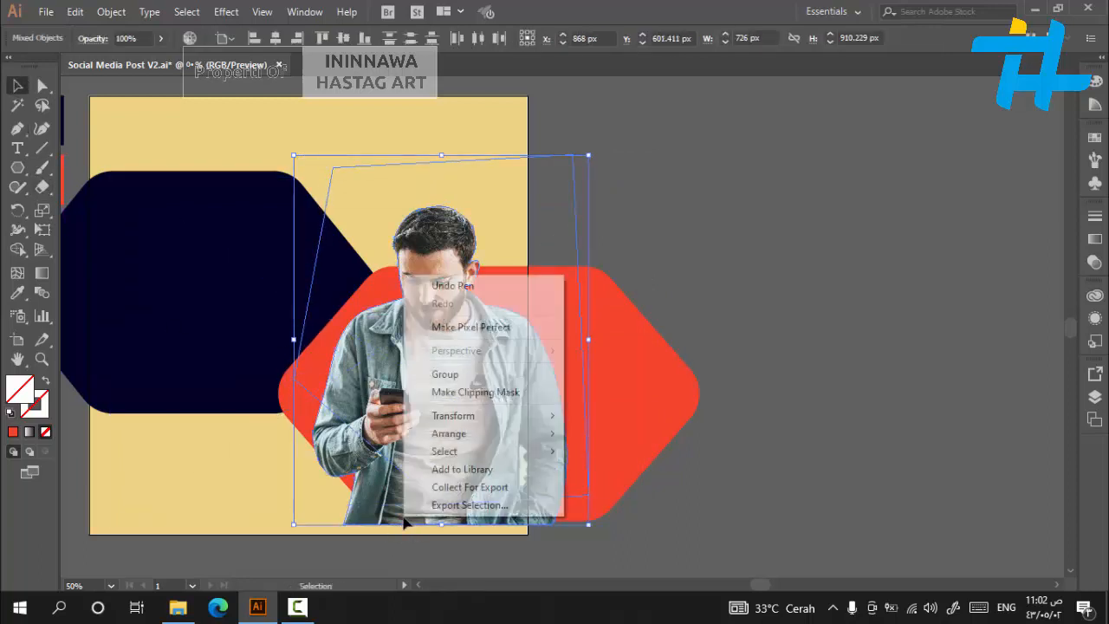
left_click(474, 392)
left_click(837, 399)
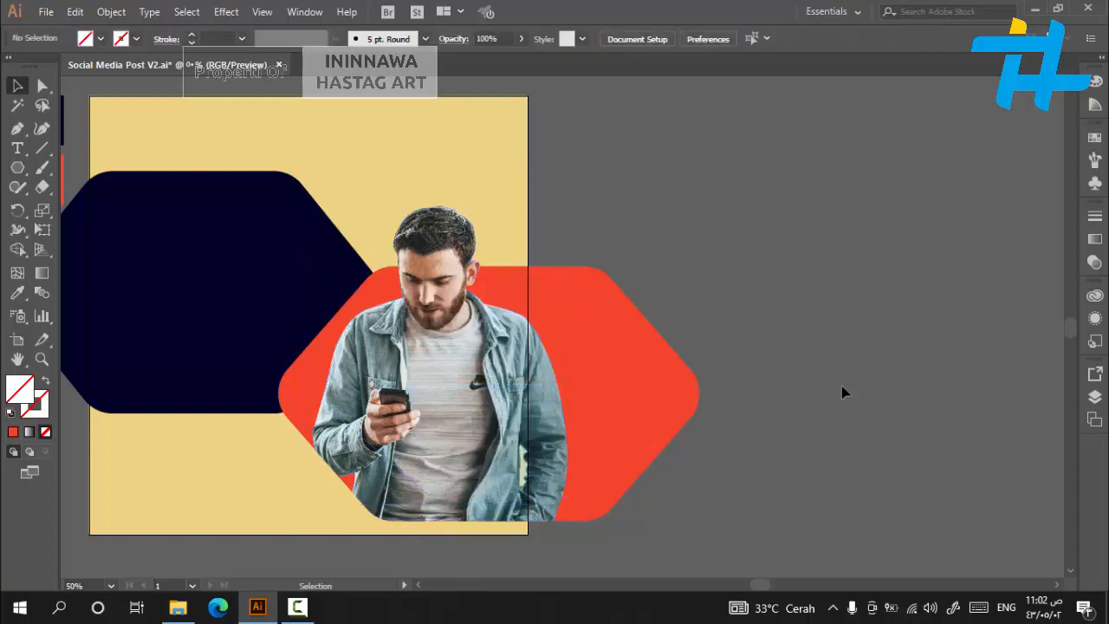
Duplicate the tan background square in place and bring the copy to the front of all artwork.
left_click(417, 585)
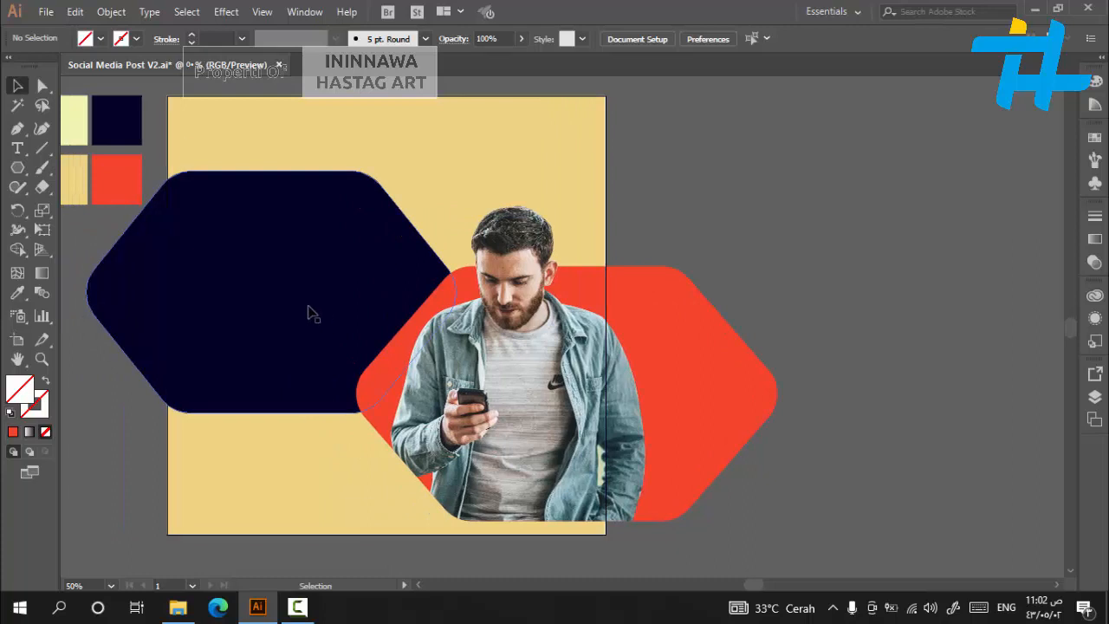
left_click(221, 106)
left_click(76, 12)
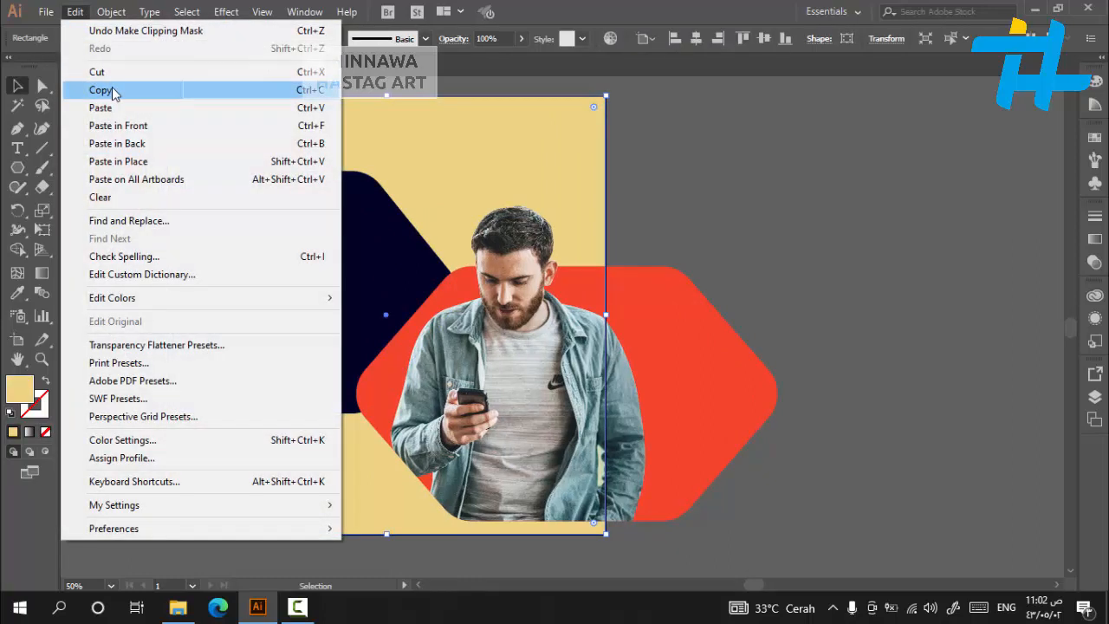
left_click(101, 90)
left_click(212, 119)
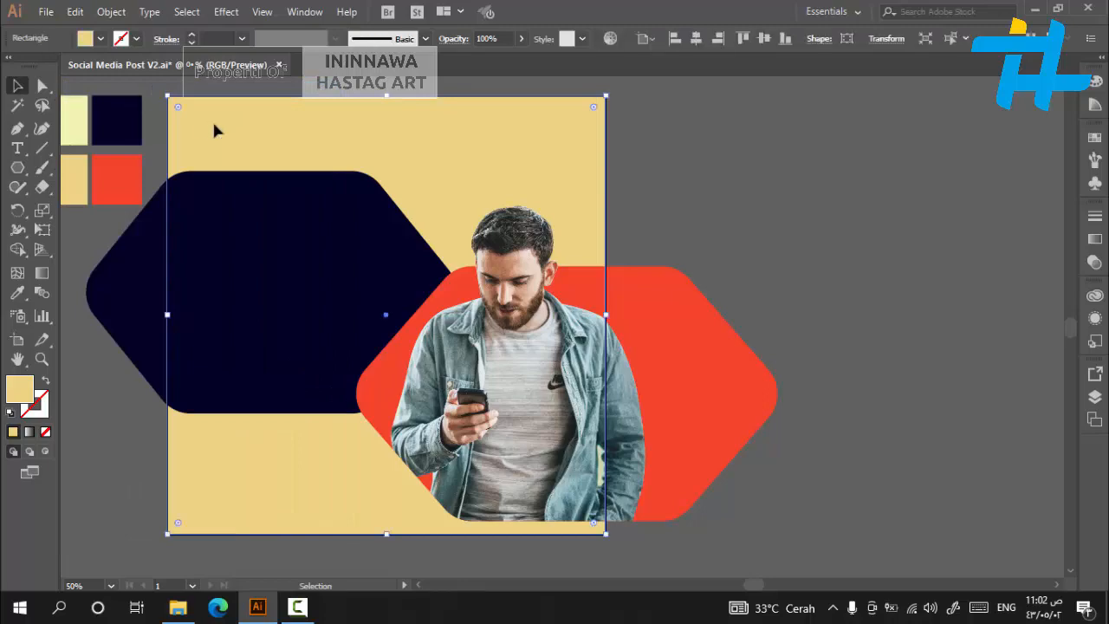
left_click(76, 11)
left_click(130, 121)
right_click(422, 158)
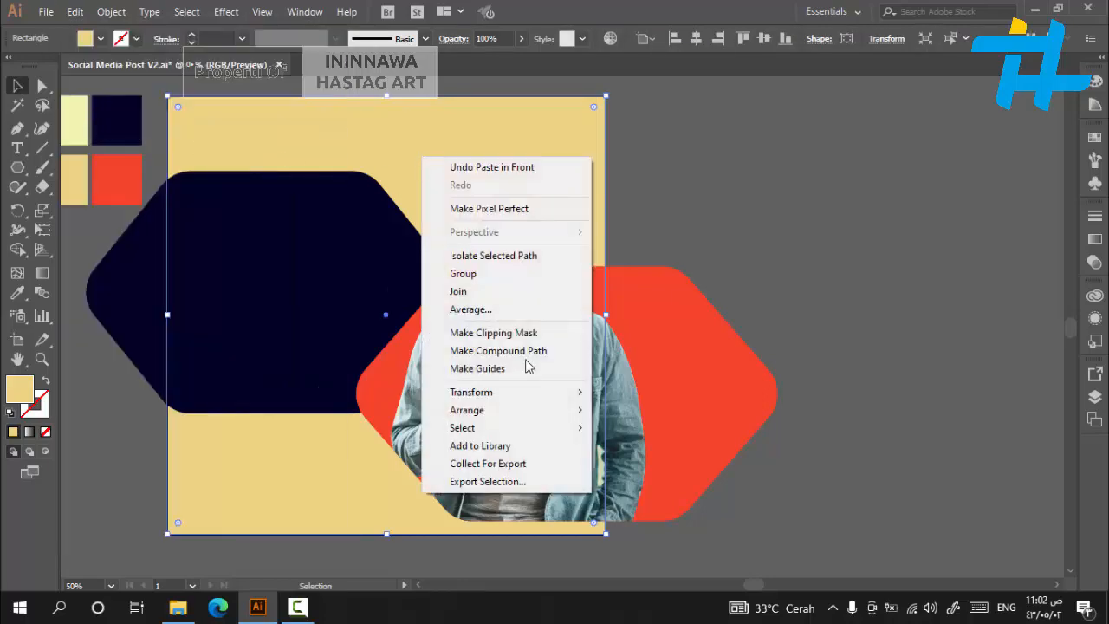
mouse_move(564, 396)
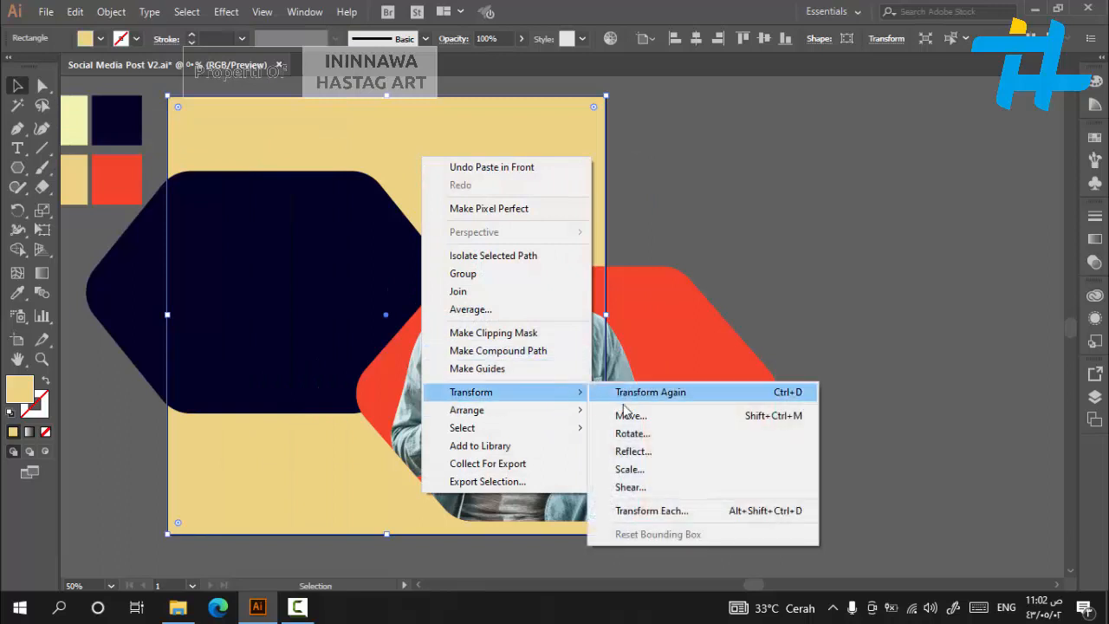
left_click(645, 407)
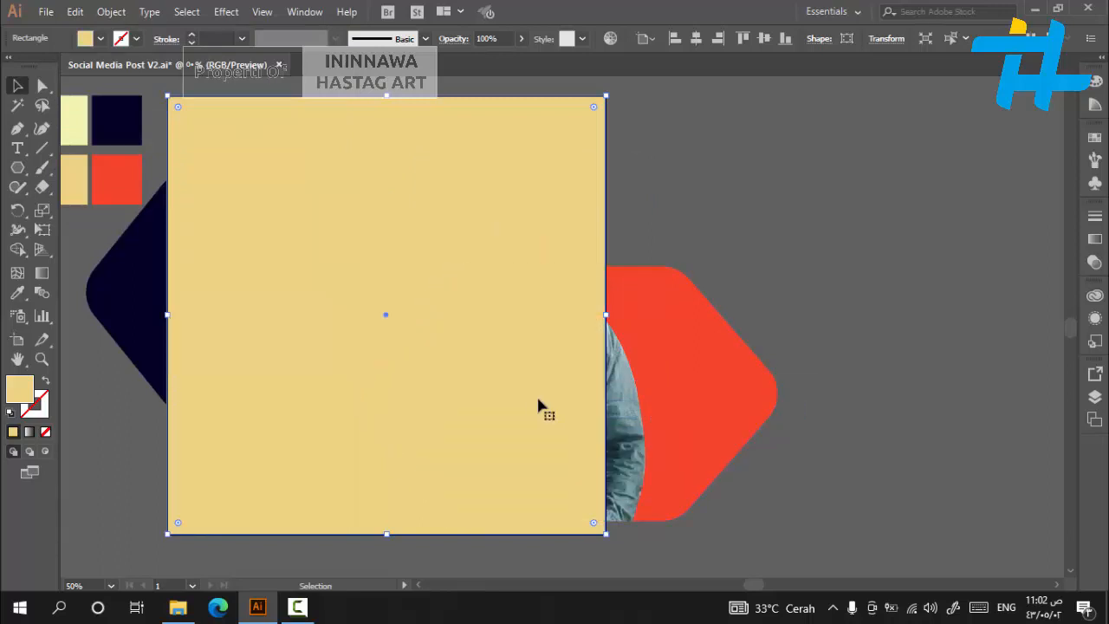
Select the whole composition and clip it to the front tan square with a clipping mask.
scroll(537, 405, "down", 1)
left_click_drag(282, 164, 685, 535)
right_click(491, 292)
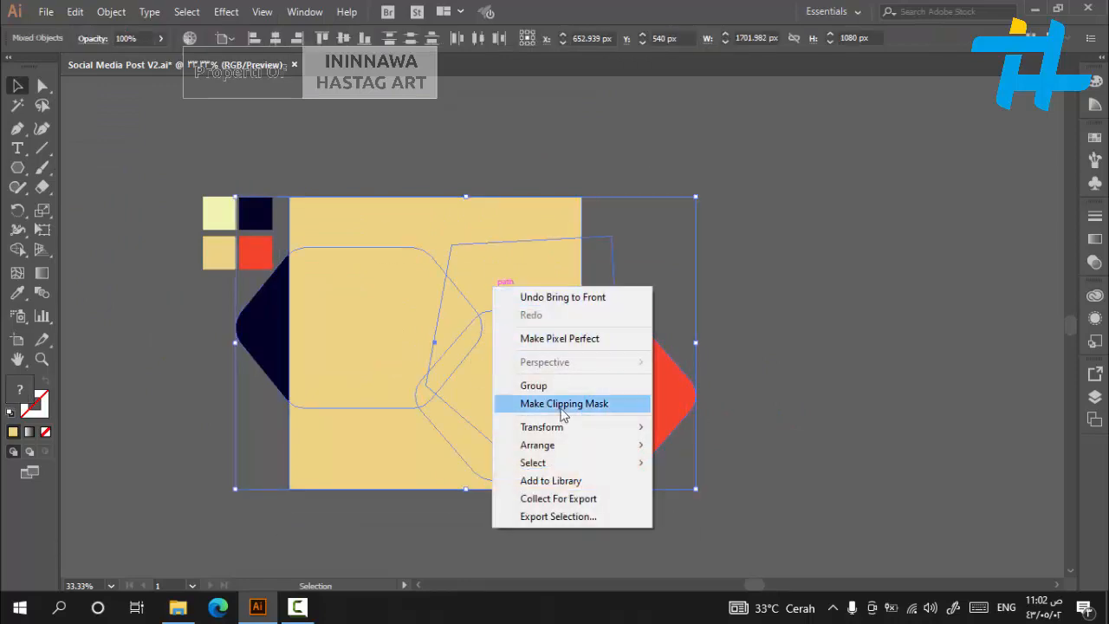
left_click(563, 401)
left_click(506, 528)
Isolate the composition's clip group, change the background square's fill to white, and exit isolation.
scroll(507, 529, "up", 1)
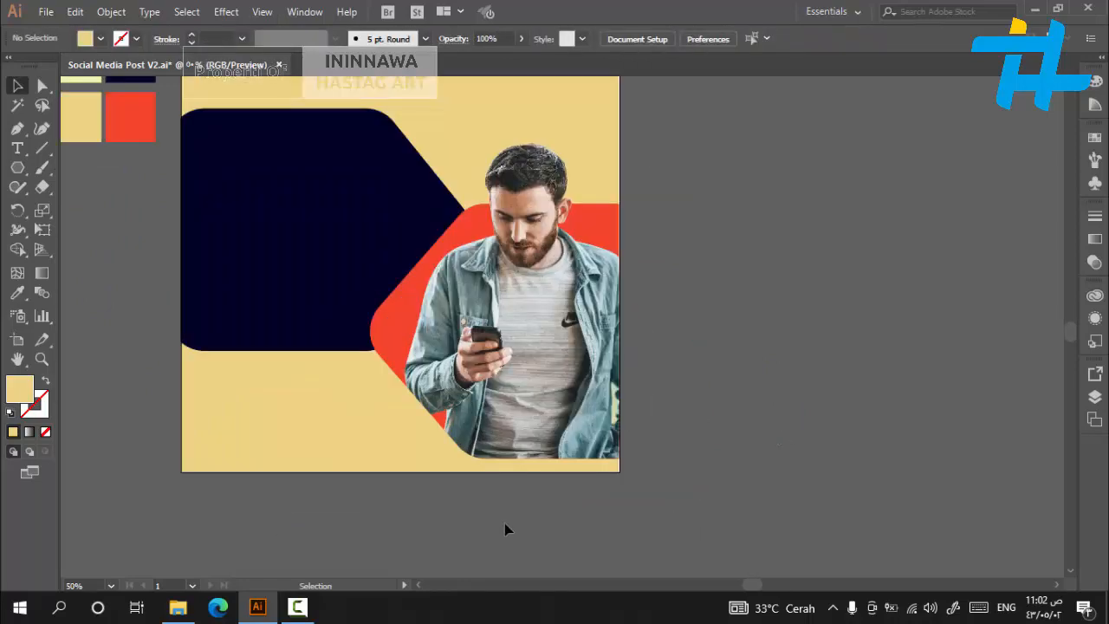
double_click(429, 442)
left_click(327, 143)
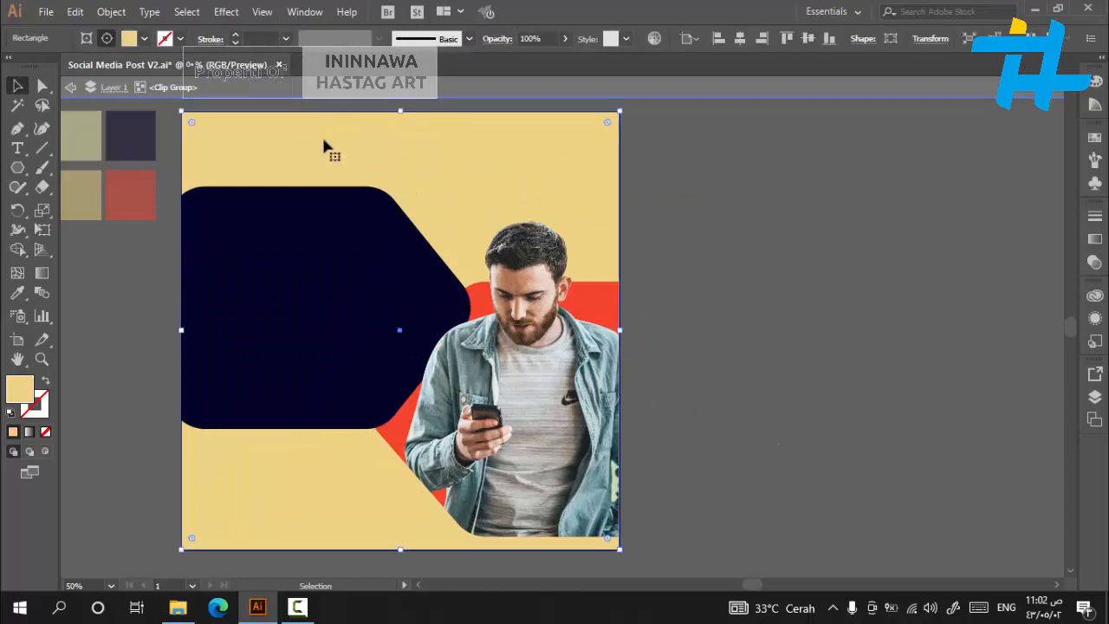
left_click(144, 38)
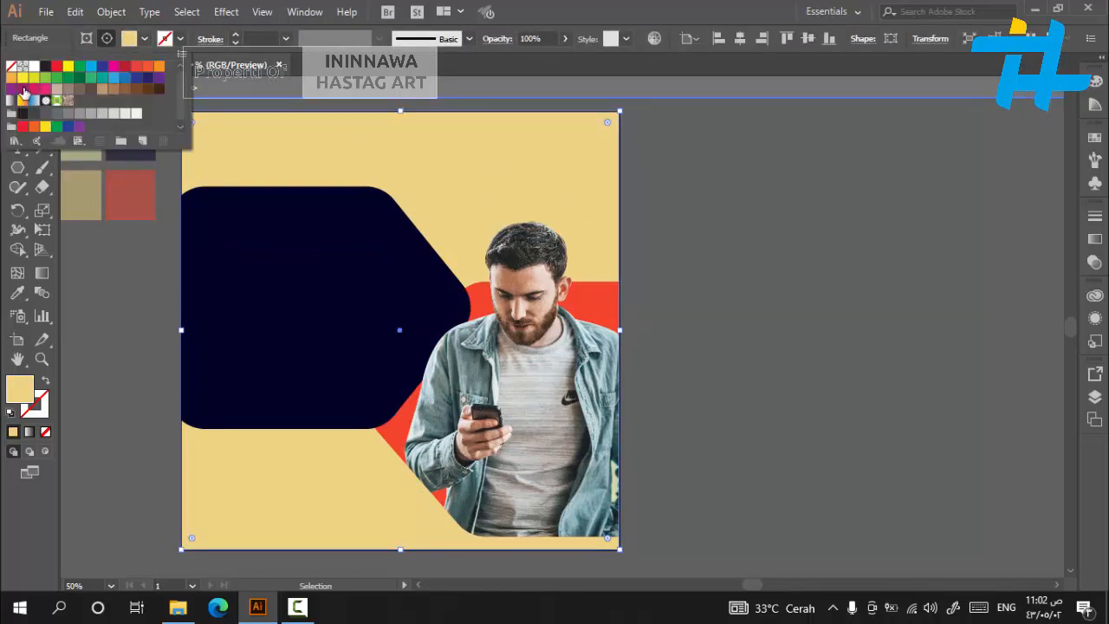
left_click(34, 70)
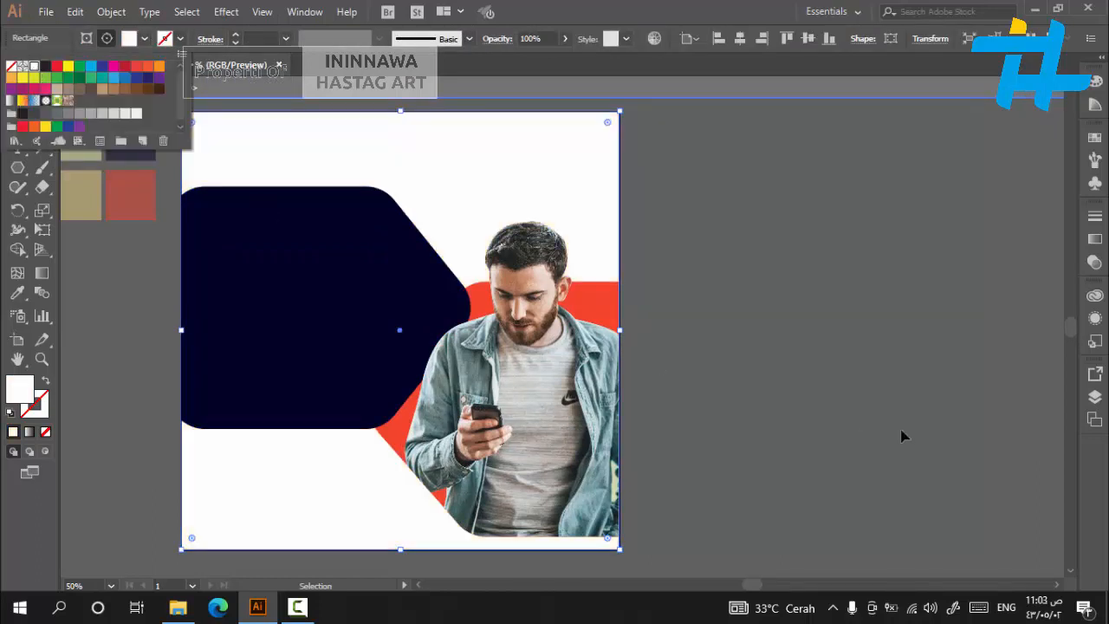
left_click(869, 370)
left_click(868, 370)
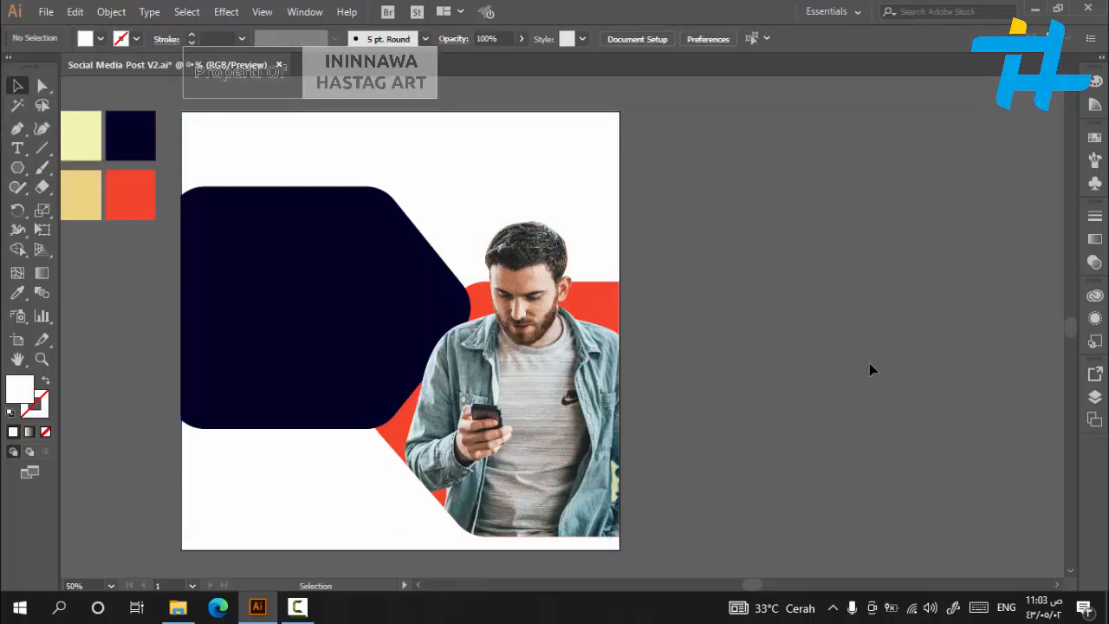
Isolate the composition's clip group, stretch the navy hexagon's outer end further beyond the artboard's left edge, and exit isolation.
scroll(869, 370, "down", 1)
scroll(899, 391, "up", 2)
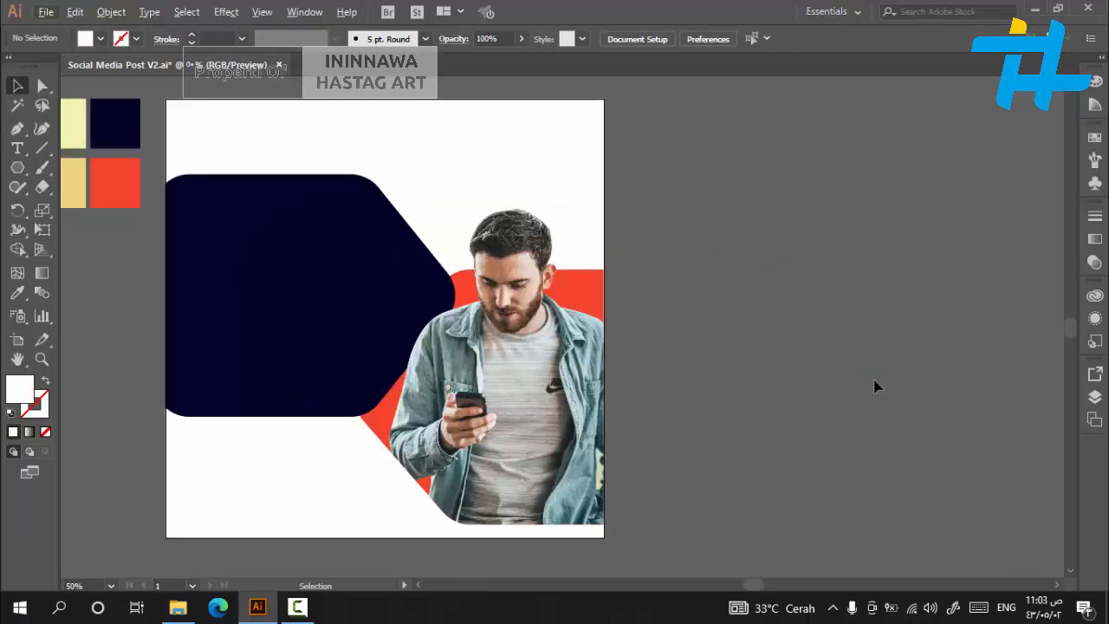
double_click(345, 329)
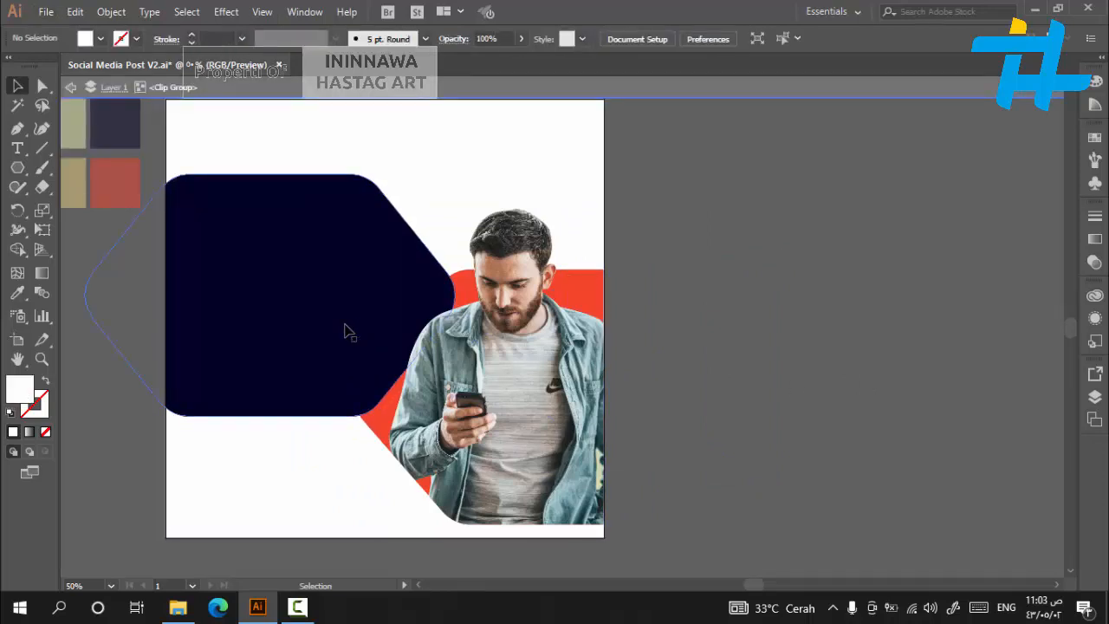
left_click(345, 330)
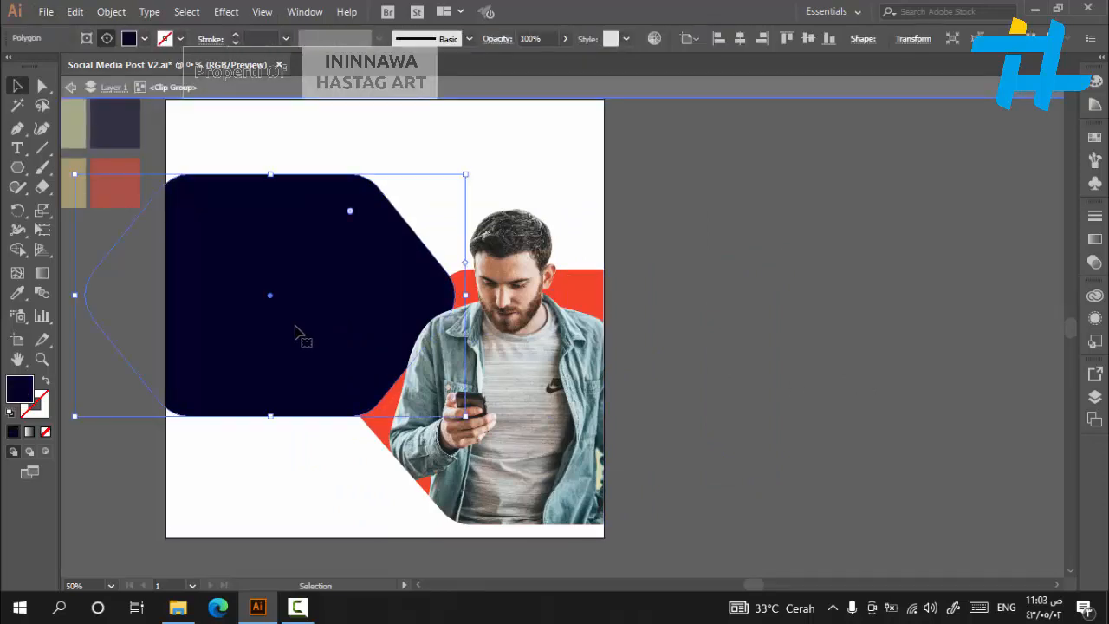
left_click(75, 299)
left_click(419, 587)
left_click(420, 586)
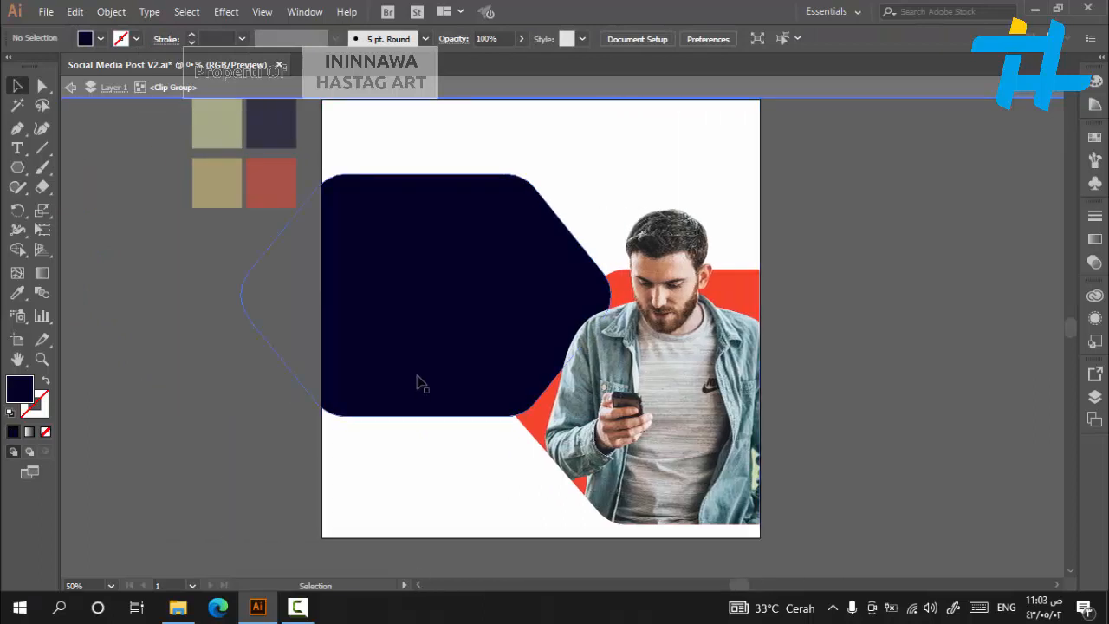
left_click(418, 382)
left_click_drag(231, 297, 209, 297)
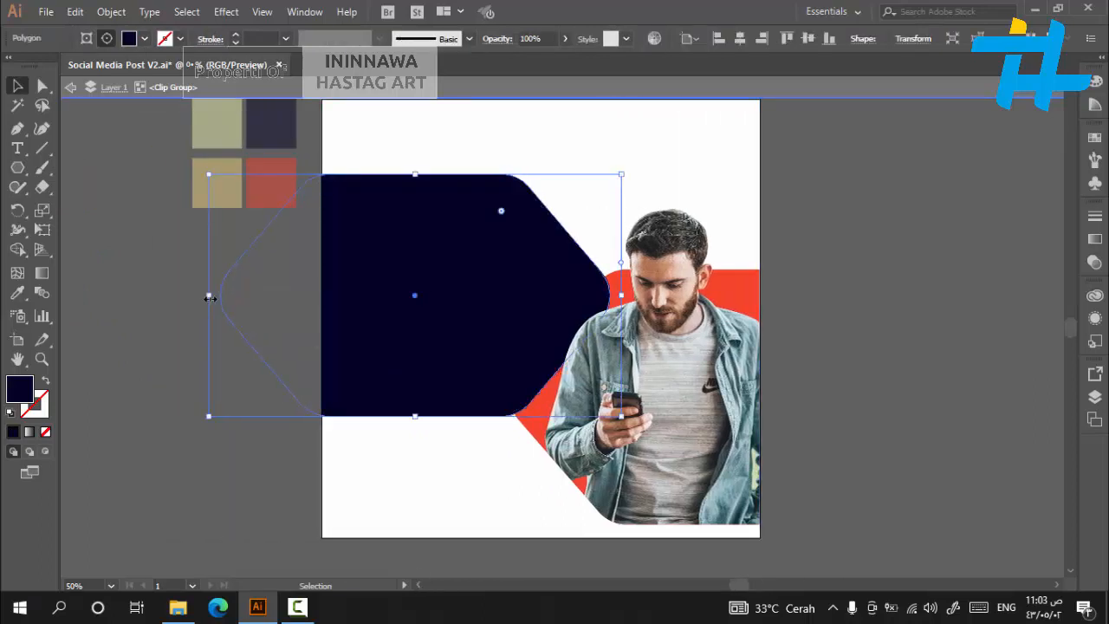
left_click(167, 439)
scroll(813, 286, "right", 2)
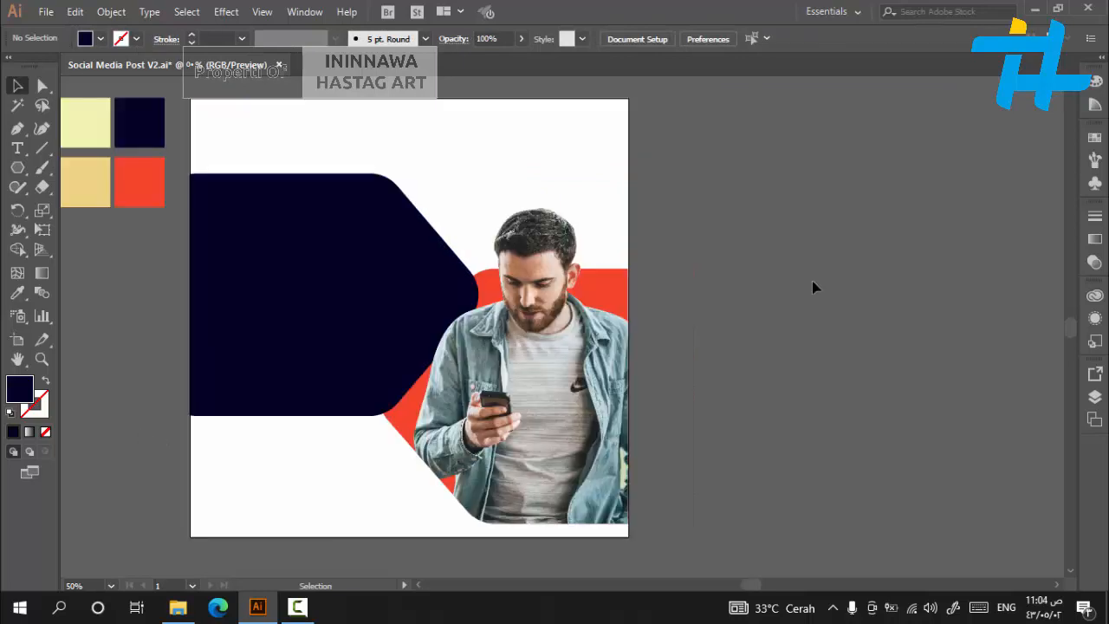
Draw a navy bar with the Pen tool in the artboard's lower-left corner, about 595 px wide and 110 px tall, with a slanted right end.
left_click(17, 129)
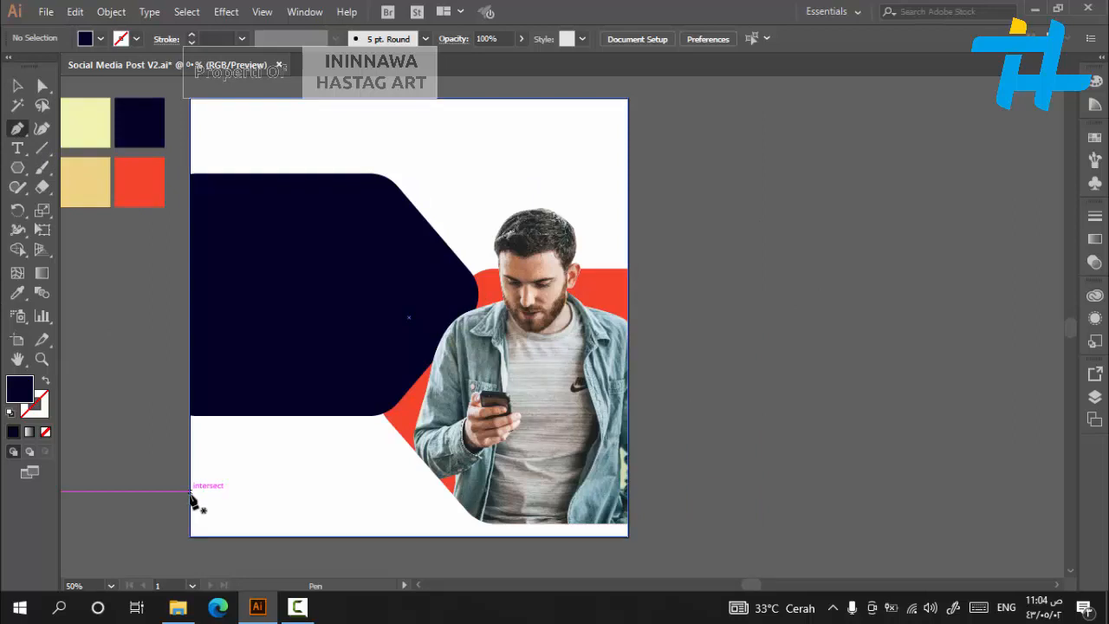
left_click(191, 491)
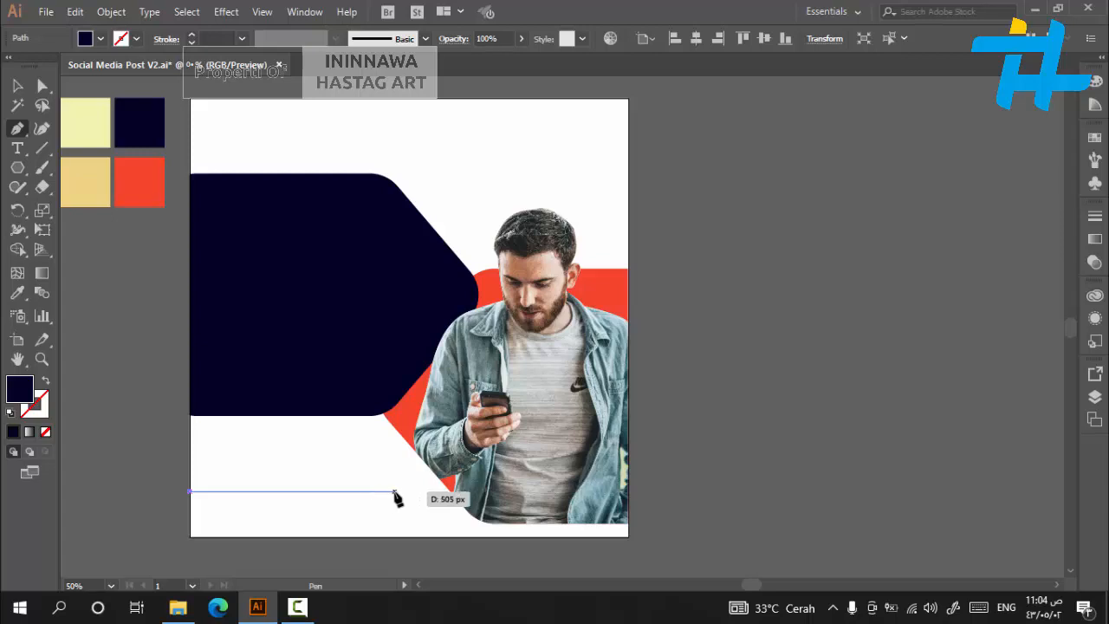
left_click(394, 491)
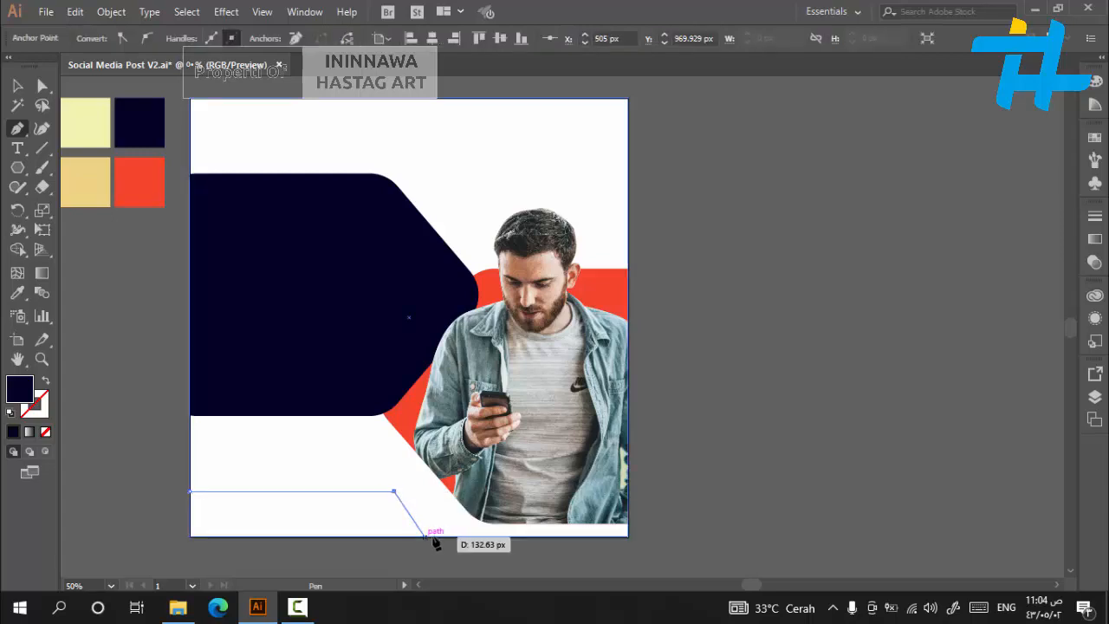
left_click(430, 537)
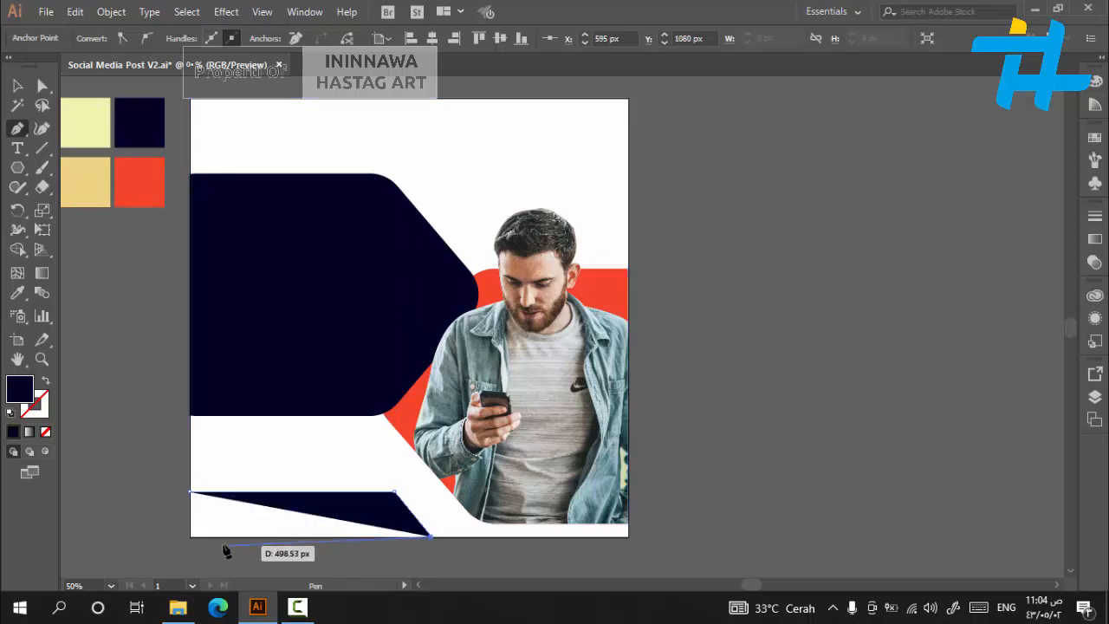
left_click(190, 536)
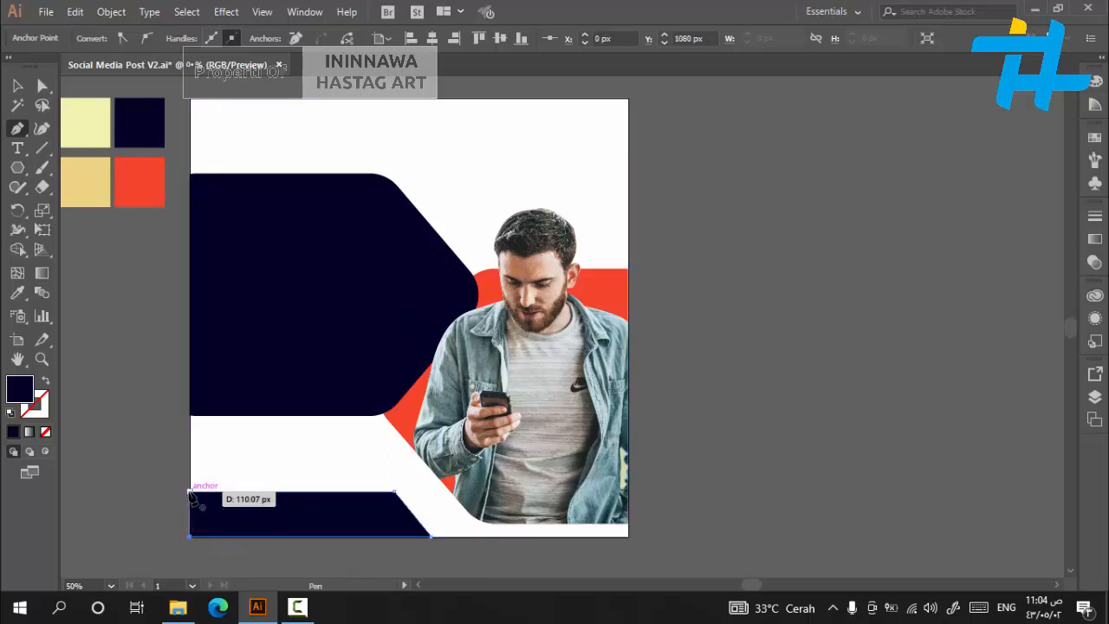
left_click(190, 492)
left_click(23, 85)
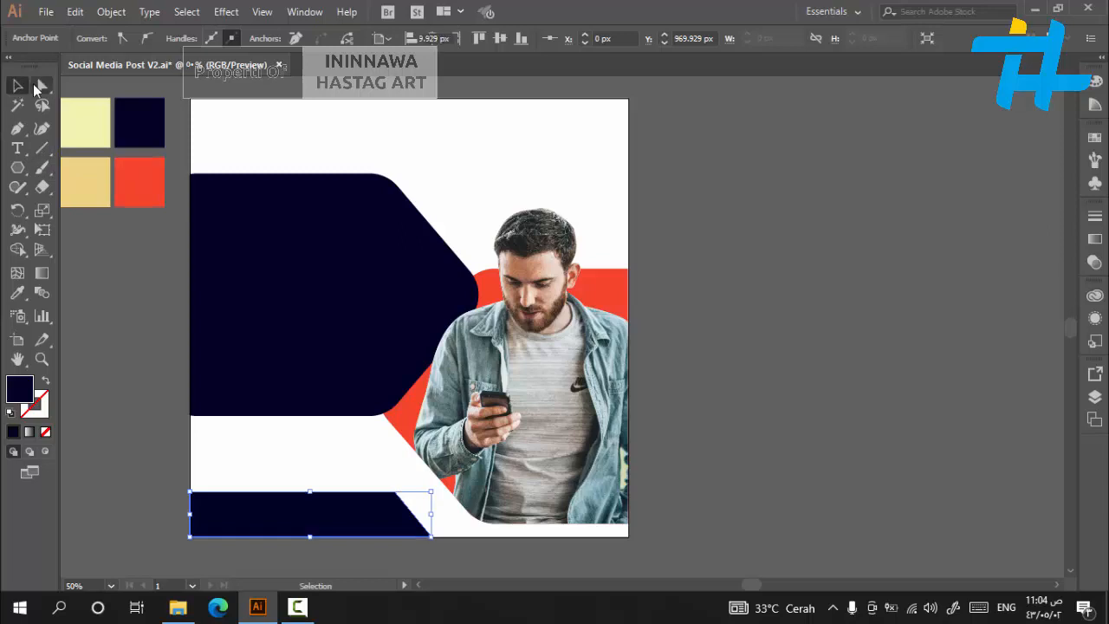
Round the upper-right corner of the navy bar along the artboard's bottom edge.
left_click(40, 86)
left_click_drag(398, 498, 373, 535)
left_click(18, 83)
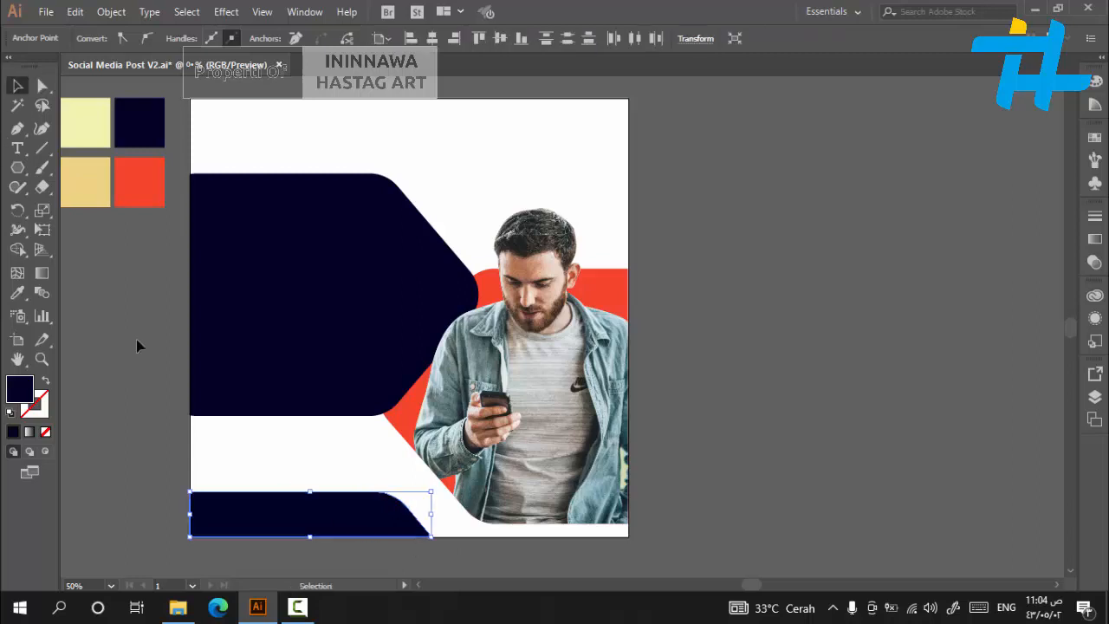
left_click(145, 429)
Recolor the bottom bar with the red swatch's fill using the Eyedropper.
left_click(307, 527)
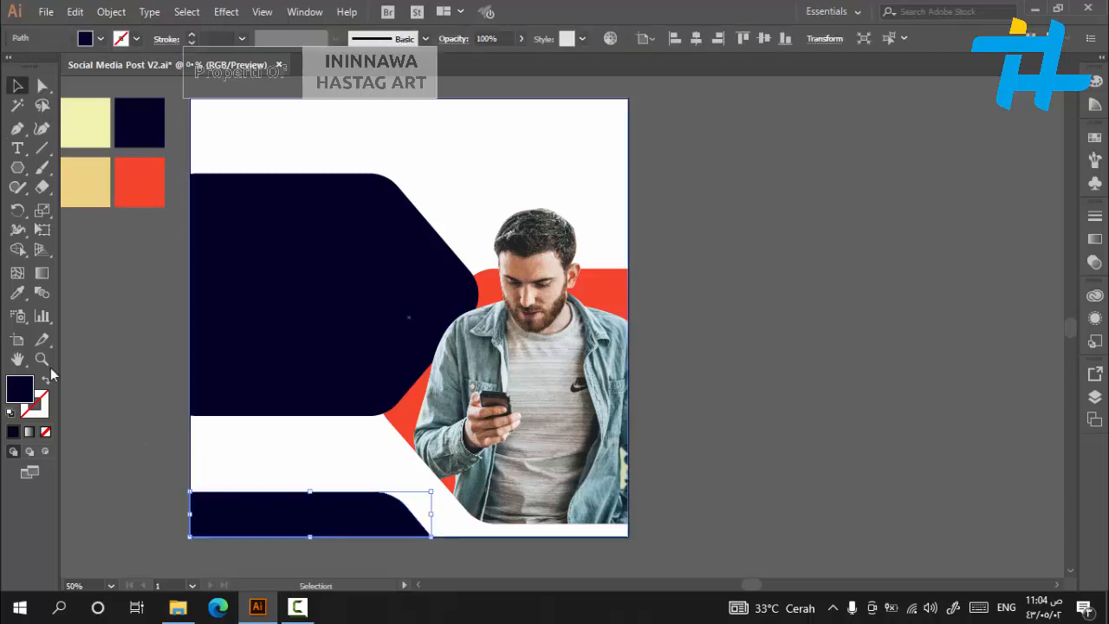
left_click(18, 292)
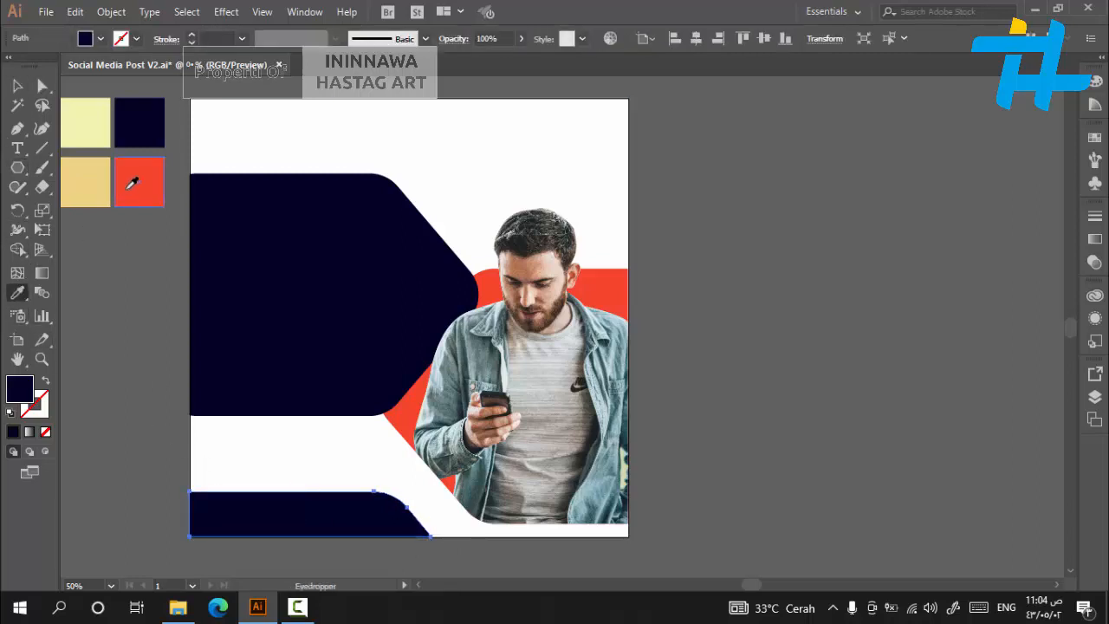
left_click(132, 180)
left_click(17, 85)
left_click(121, 378)
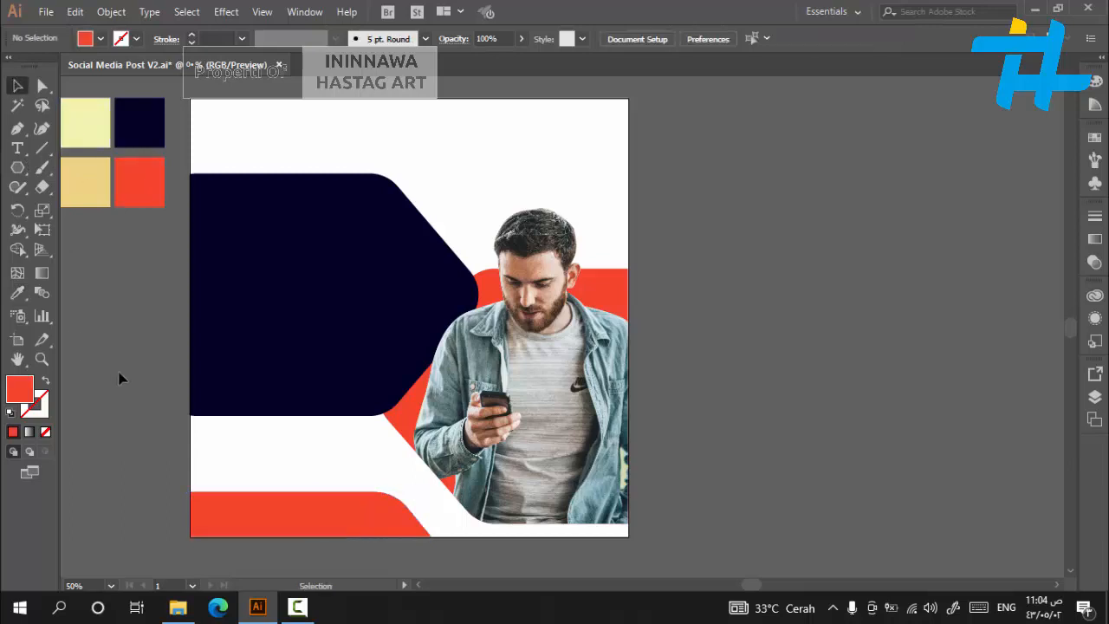
Copy the red bottom bar, paste it in front, and move the copy up over the navy hexagon's top edge.
left_click(307, 522)
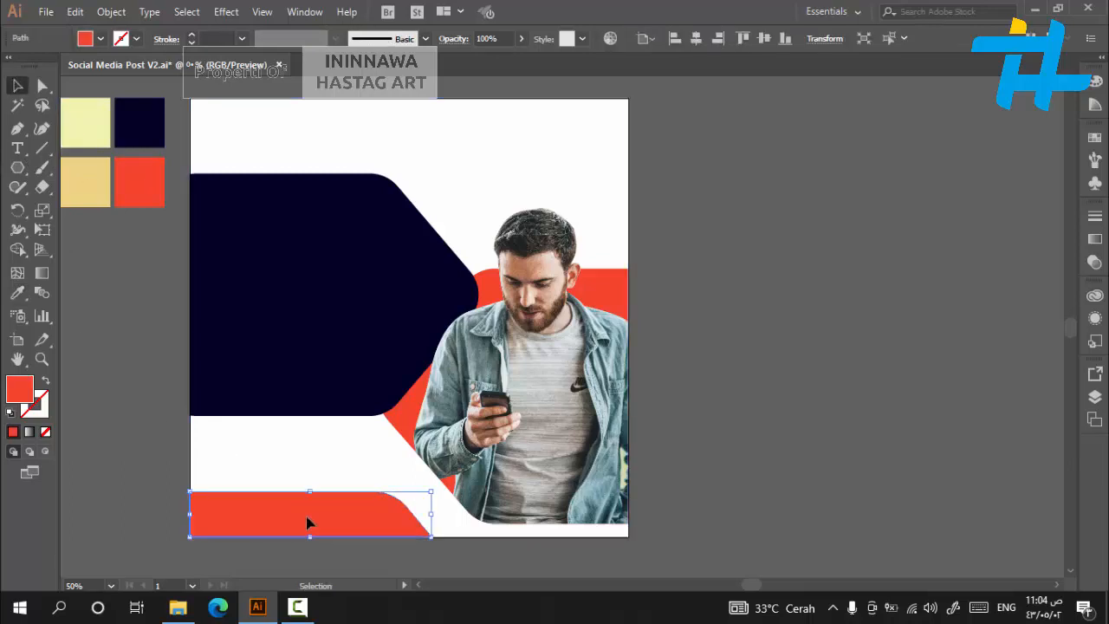
left_click(75, 11)
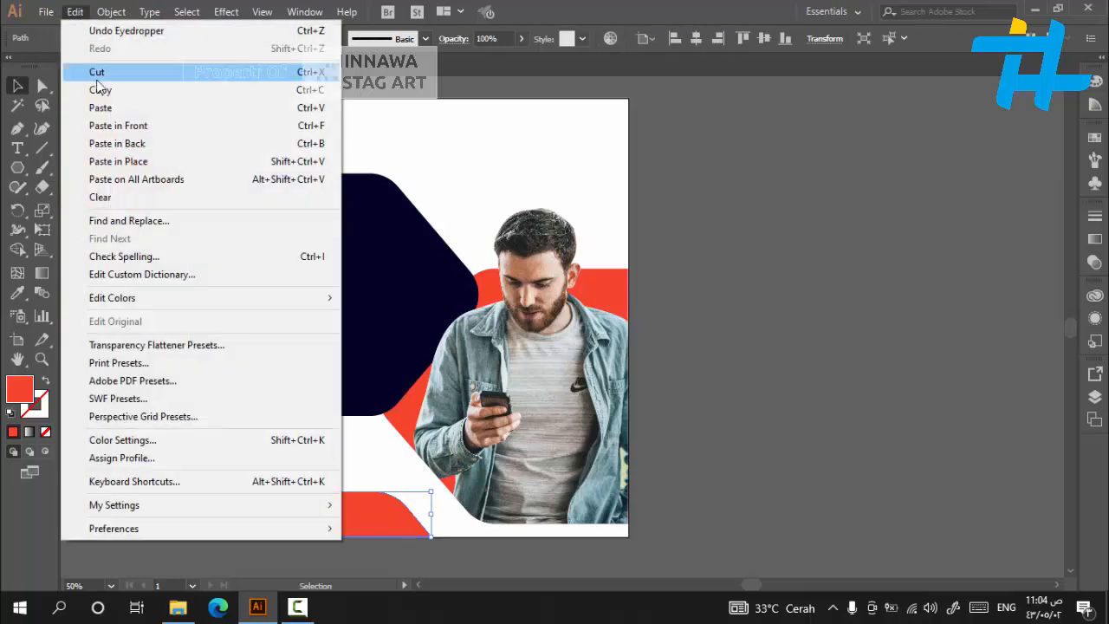
left_click(104, 88)
left_click(76, 11)
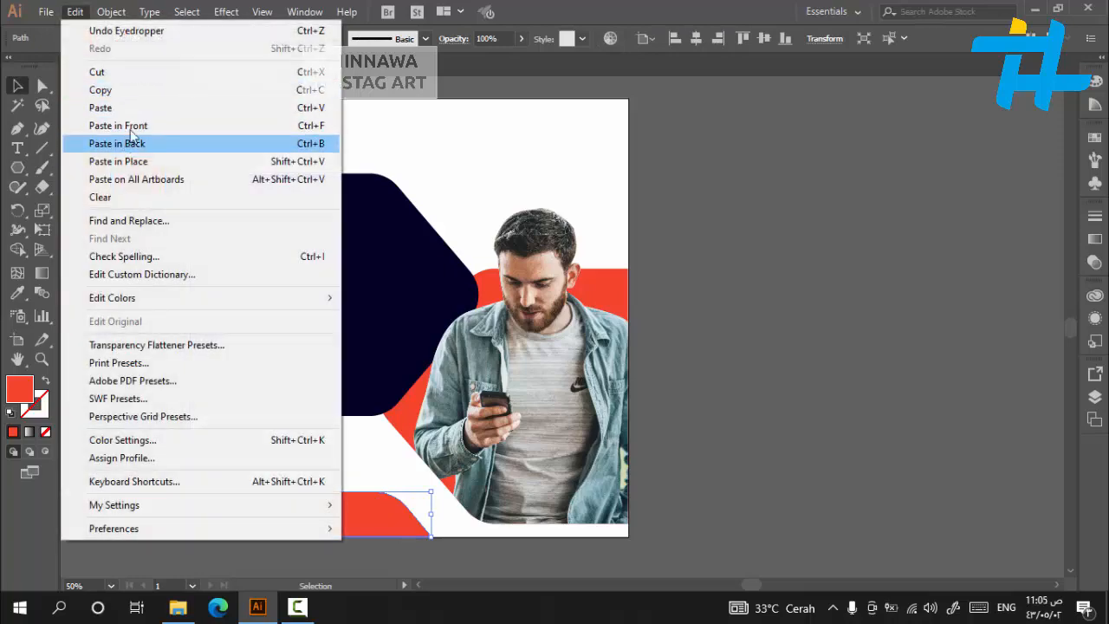
left_click(104, 122)
left_click_drag(316, 502, 356, 173)
Reflect the copied red bar across the vertical axis.
scroll(353, 206, "up", 1)
right_click(347, 219)
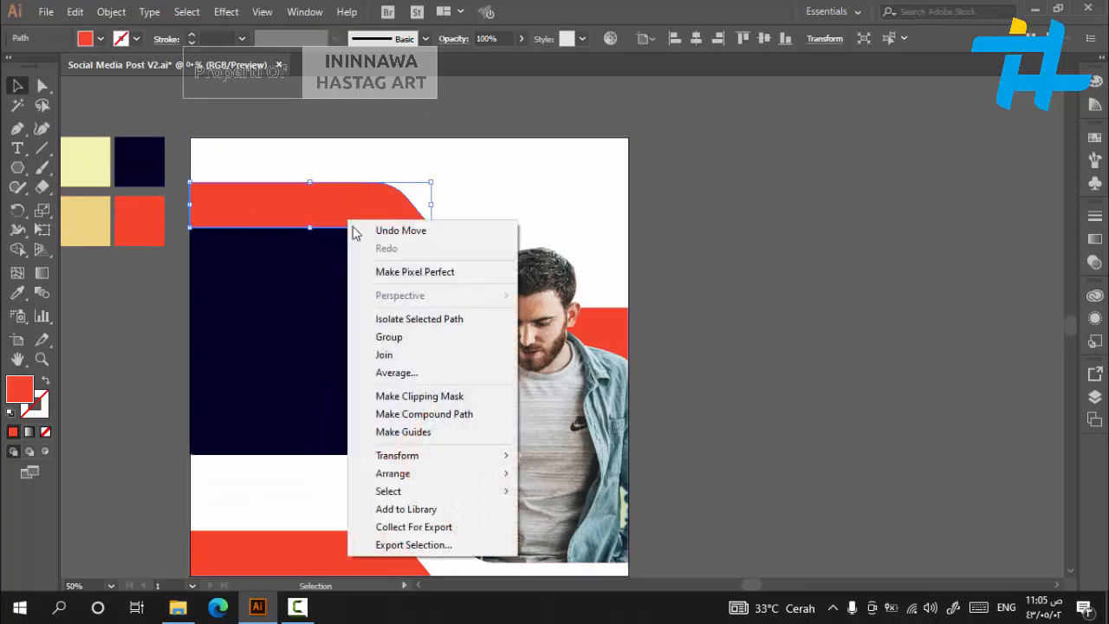
mouse_move(461, 455)
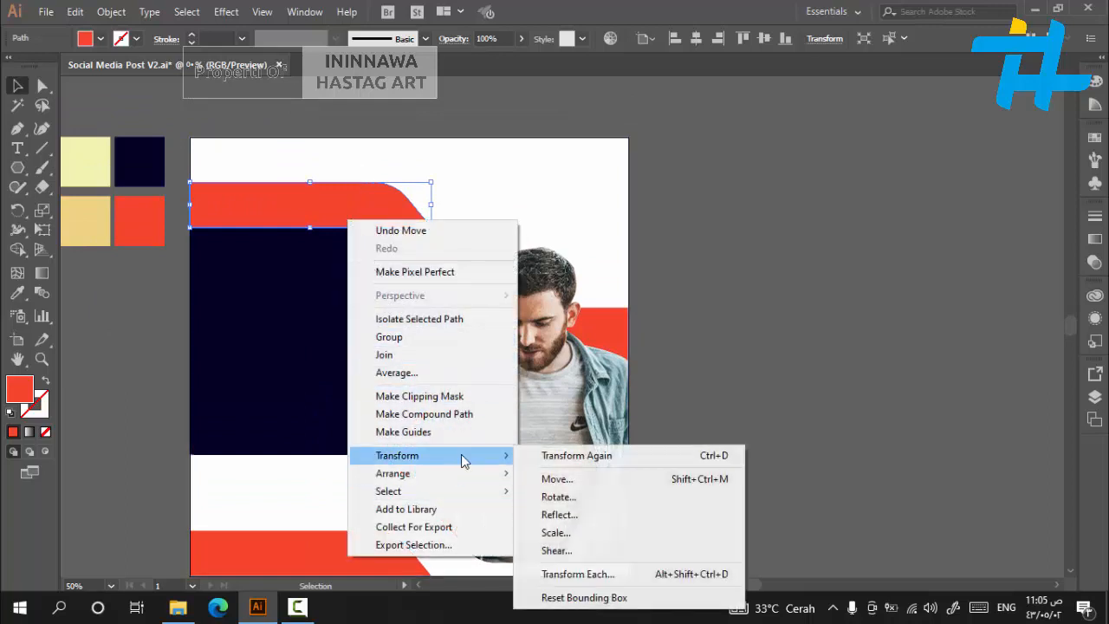
left_click(583, 512)
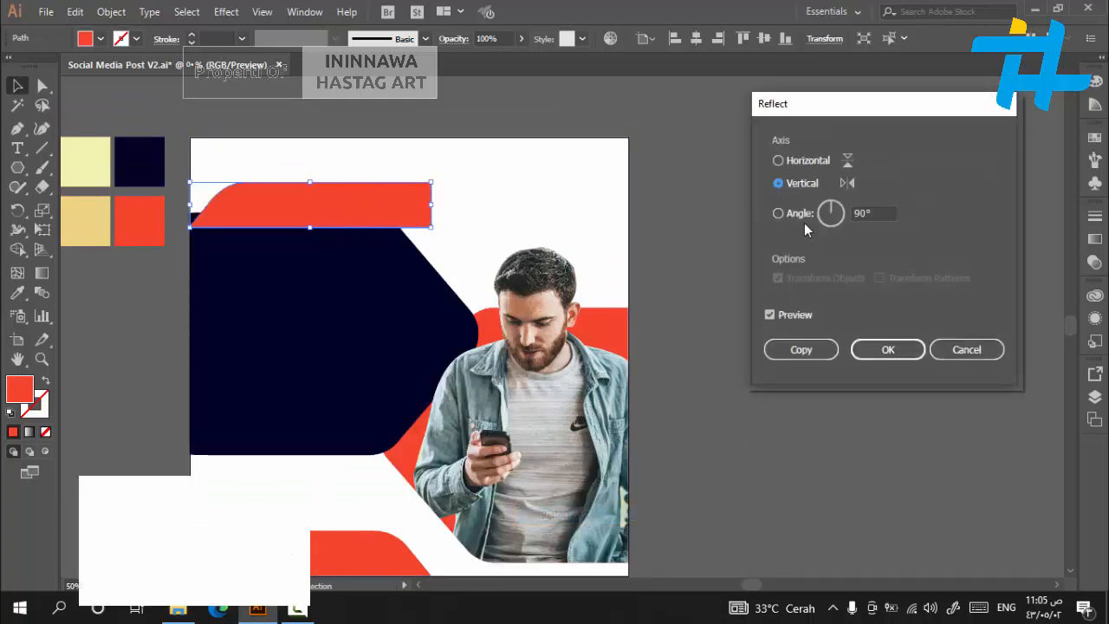
left_click(810, 158)
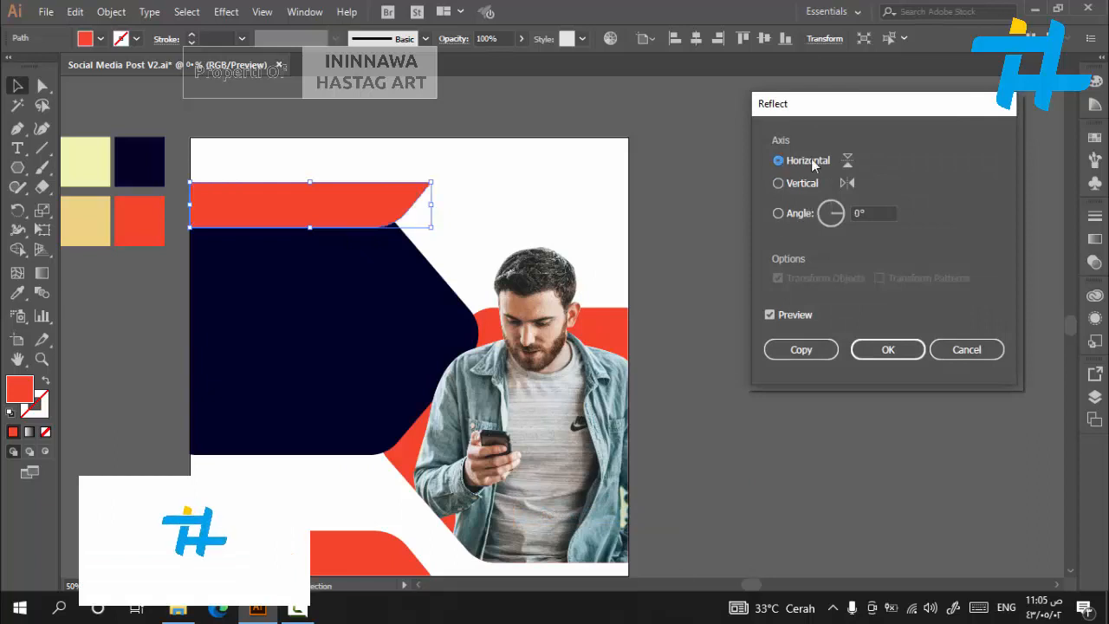
left_click(805, 184)
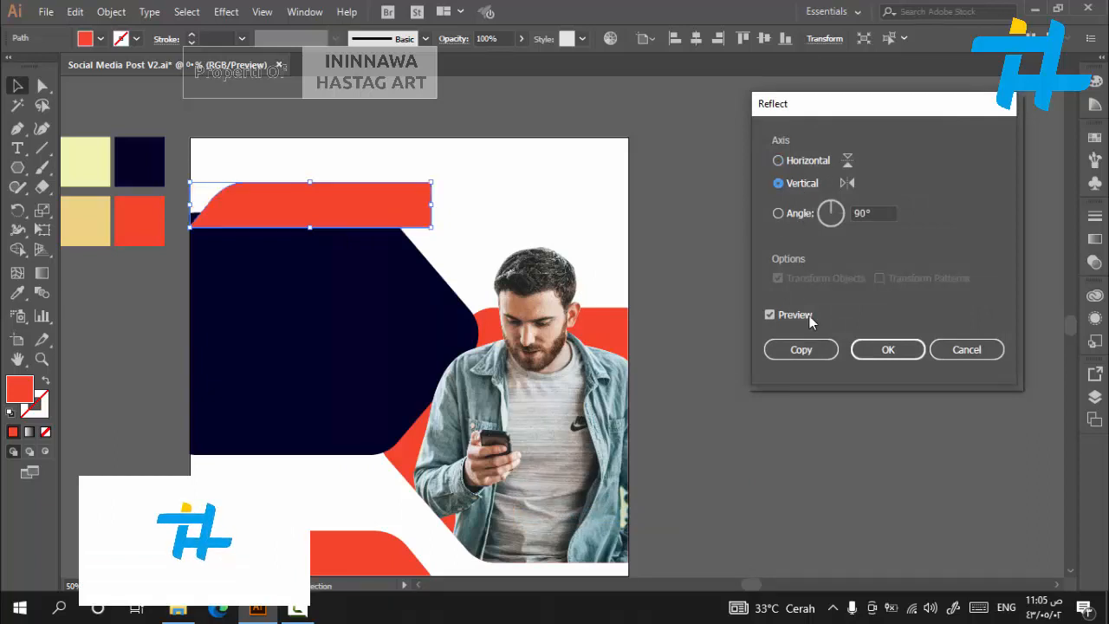
left_click(885, 349)
right_click(340, 207)
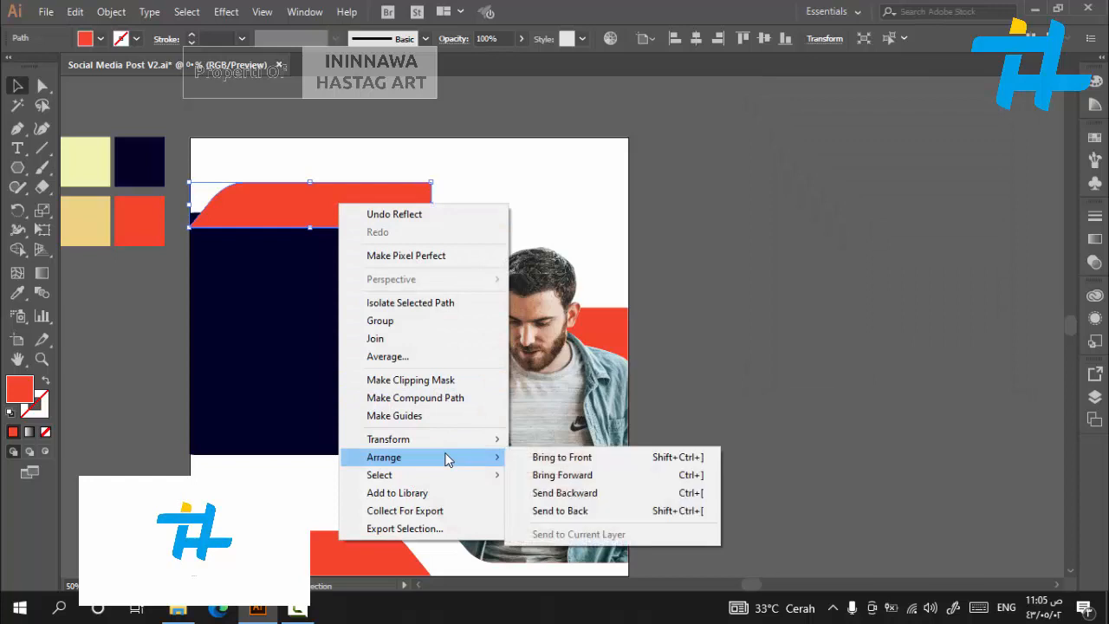
mouse_move(445, 439)
left_click(549, 480)
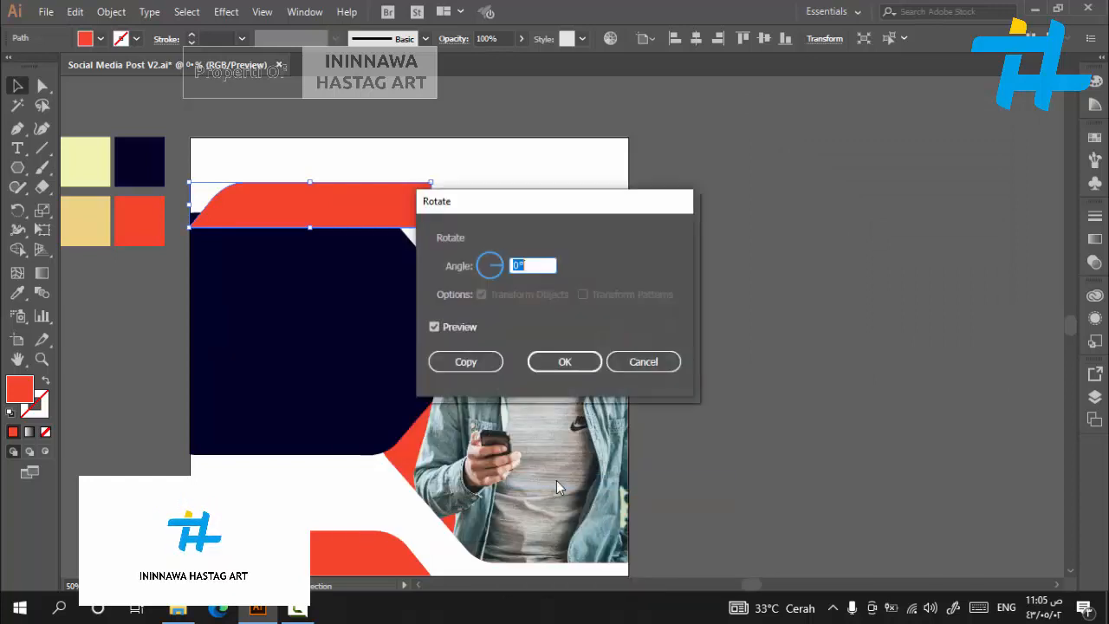
left_click(638, 362)
Reflect the copied red bar across the horizontal axis.
right_click(317, 203)
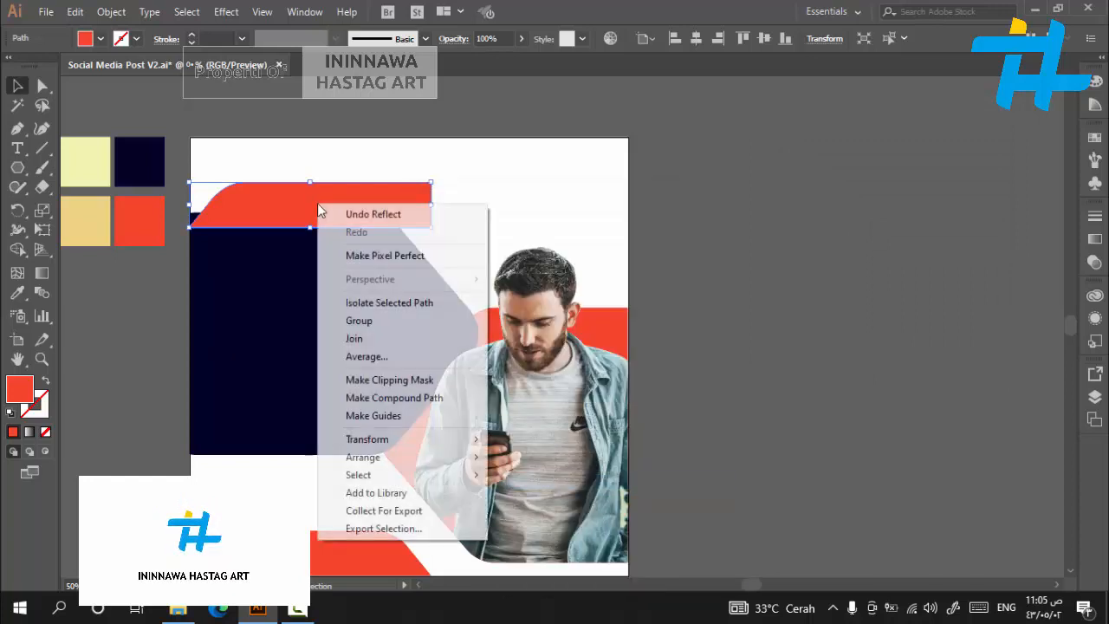
mouse_move(420, 451)
left_click(563, 498)
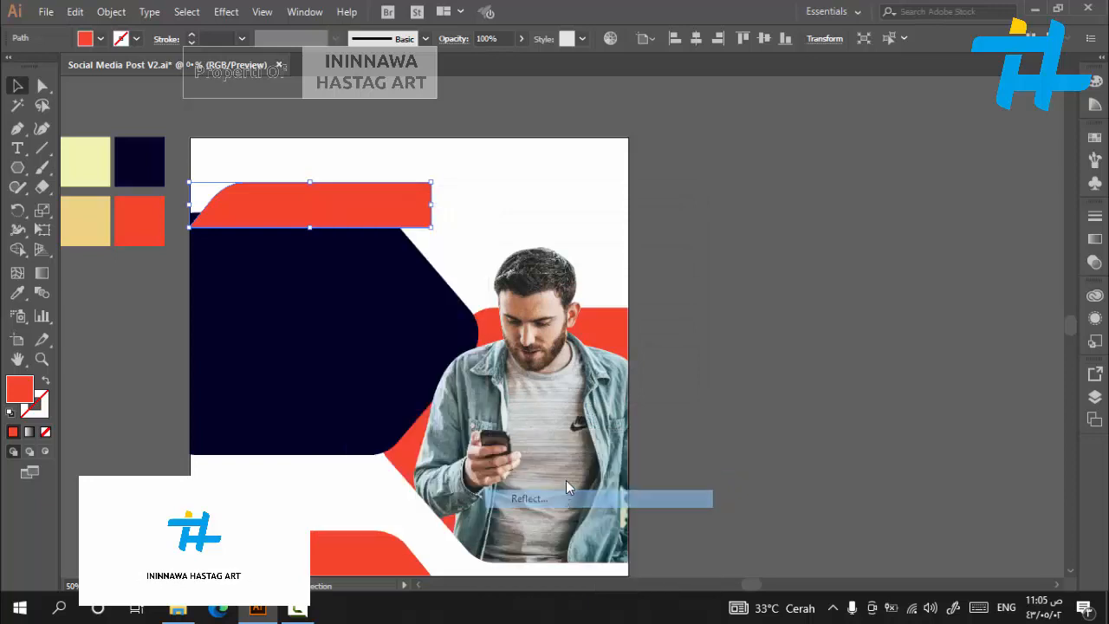
left_click(815, 162)
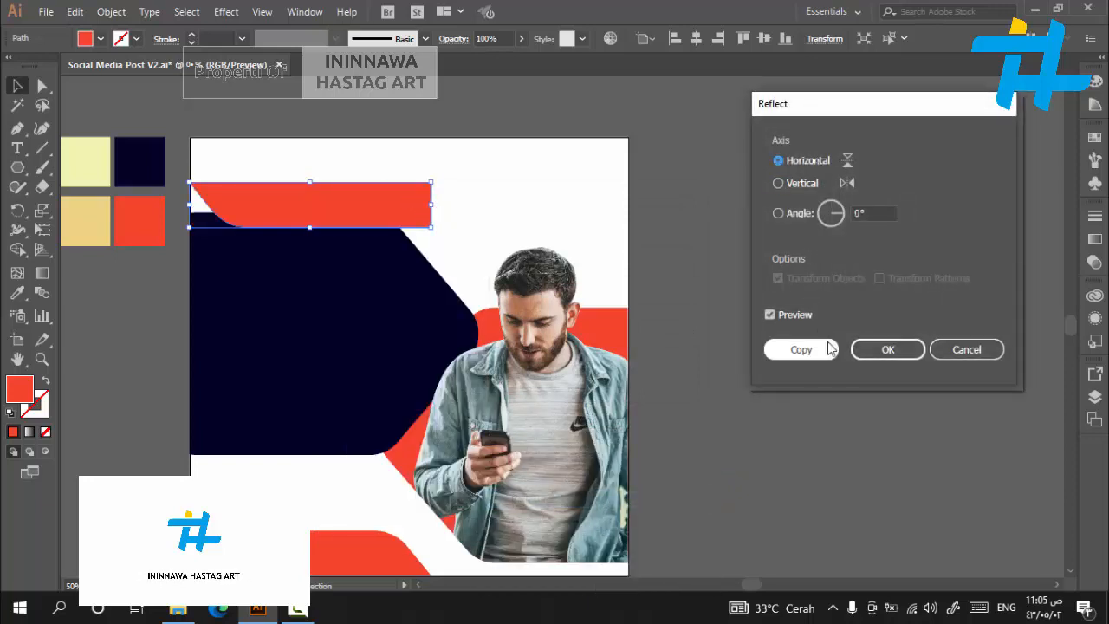
left_click(867, 346)
Move the reflected red bar into the artboard's upper-right corner, flush with its edges.
left_click(442, 218)
left_click_drag(346, 215, 546, 172)
left_click(786, 226)
scroll(725, 205, "down", 1)
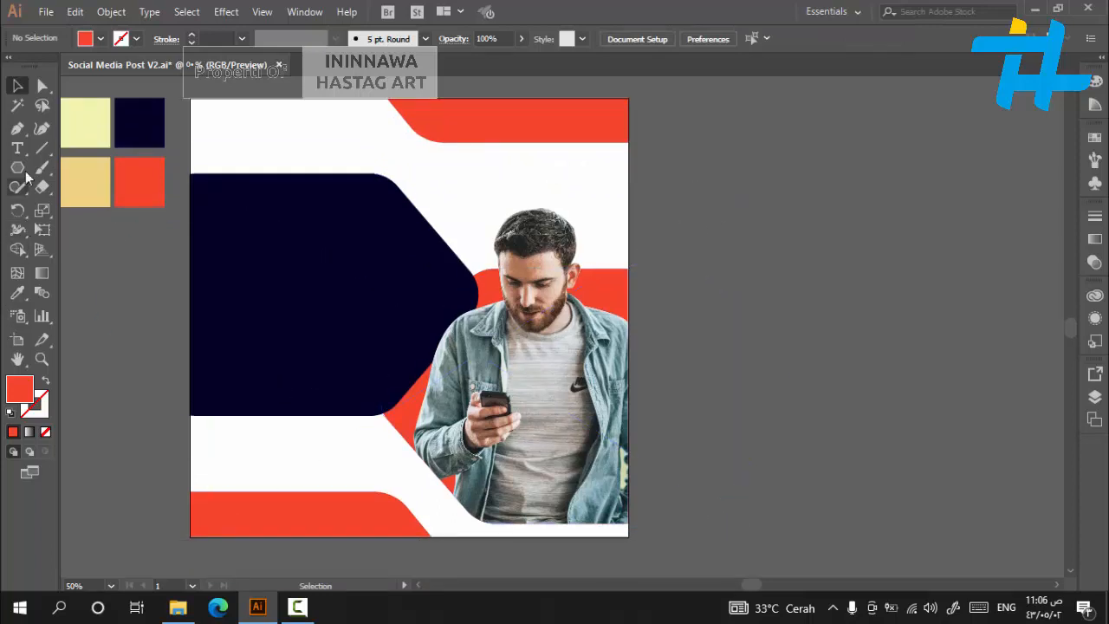
Draw a four-point red strip with the Pen tool across the man's lower body, following the red hexagon's lower-left and bottom edges to the artboard edge.
left_click(18, 129)
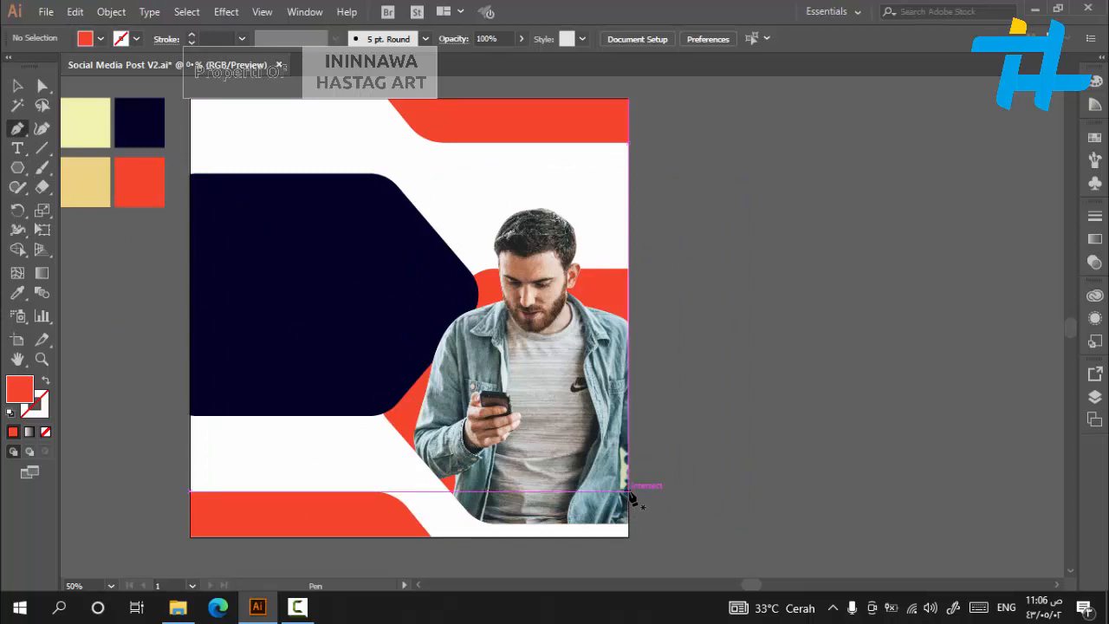
left_click_drag(630, 493, 451, 493)
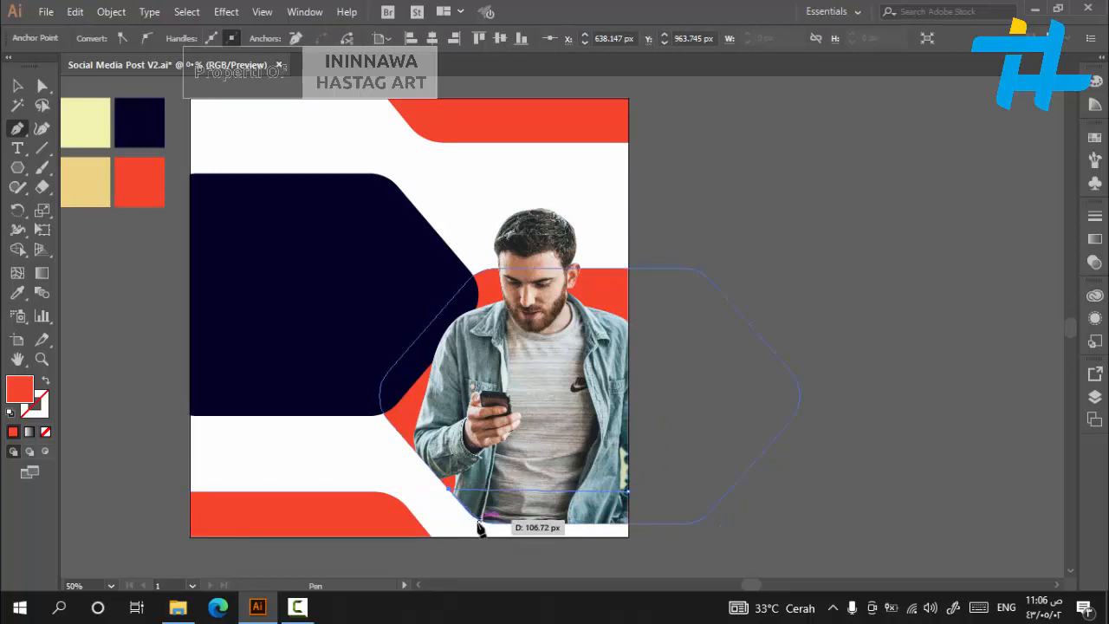
left_click(479, 523)
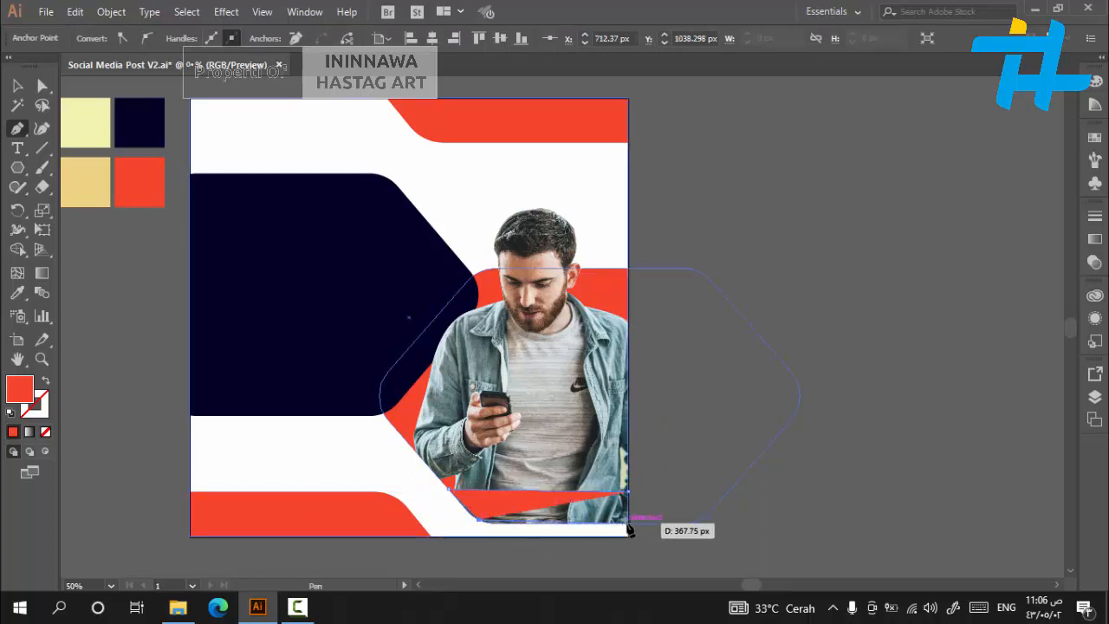
key("ctrl+z")
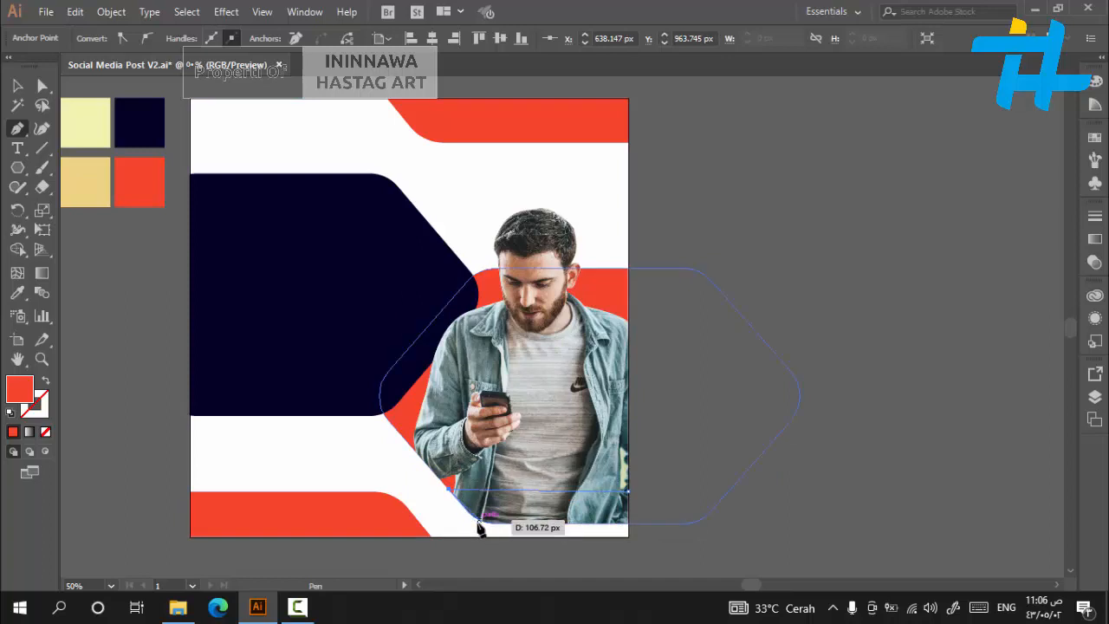
left_click(478, 523)
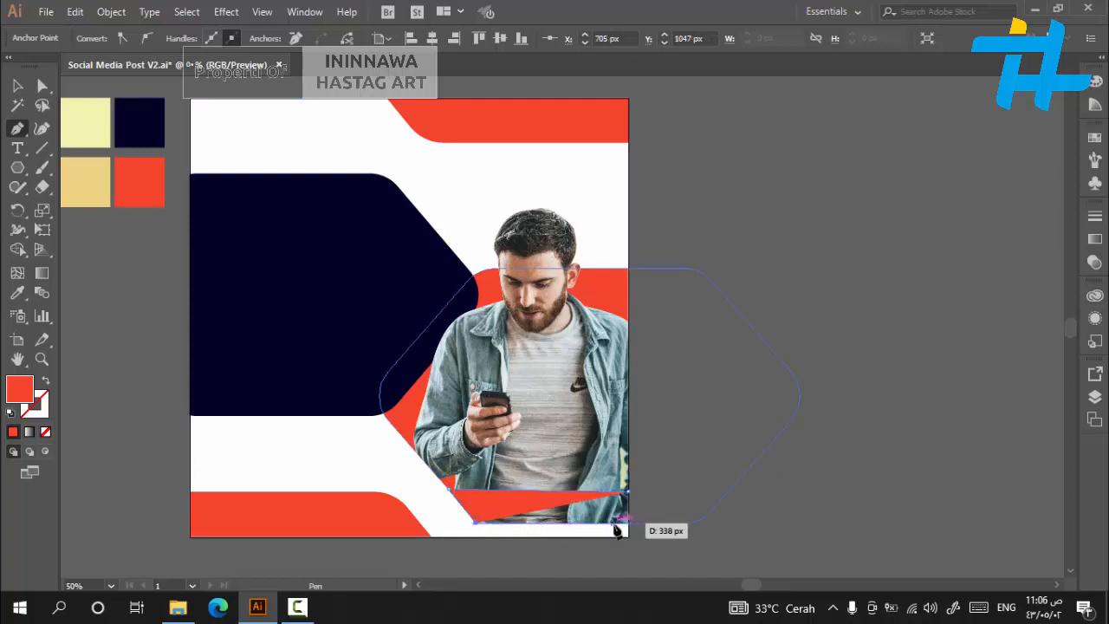
left_click(629, 524)
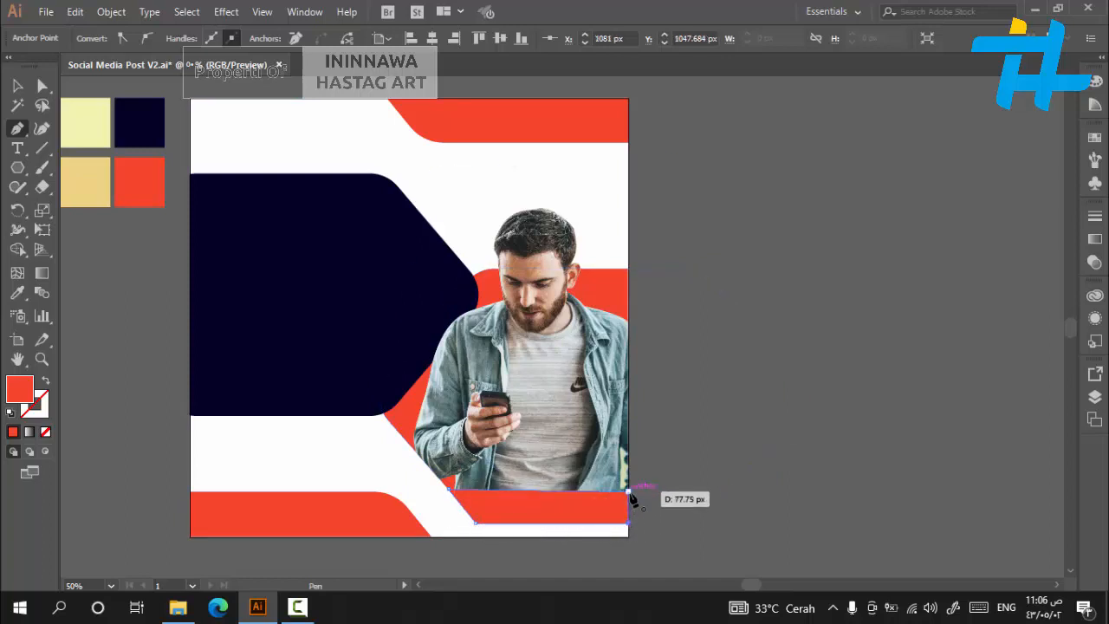
left_click(17, 86)
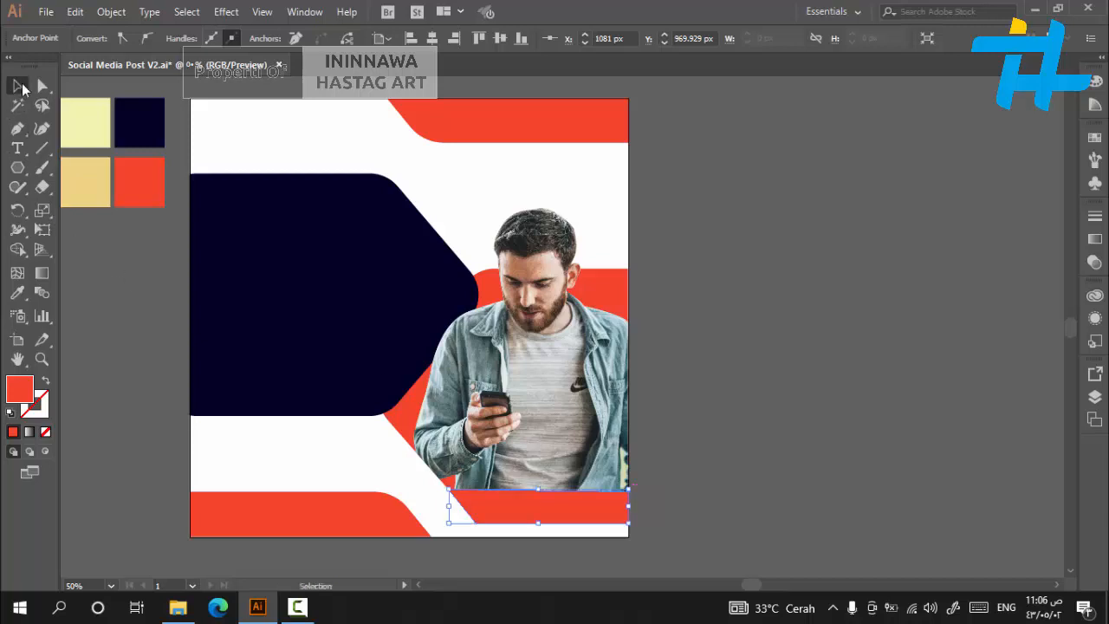
Round the new red strip's lower-left corner to about 51 px and move the strip up slightly.
left_click(42, 86)
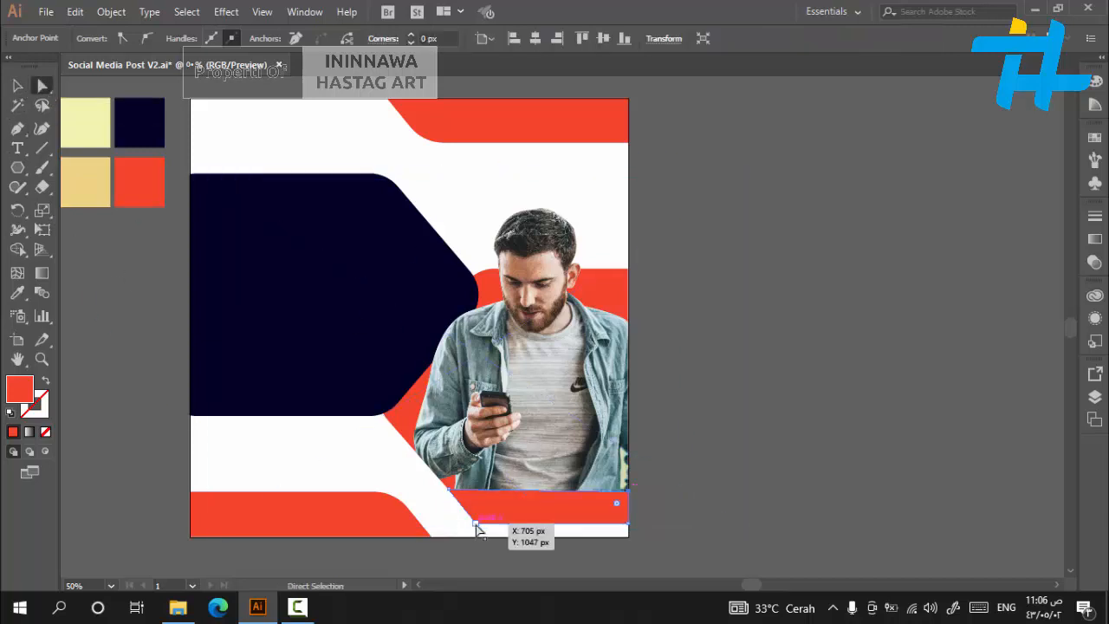
left_click_drag(483, 511, 495, 508)
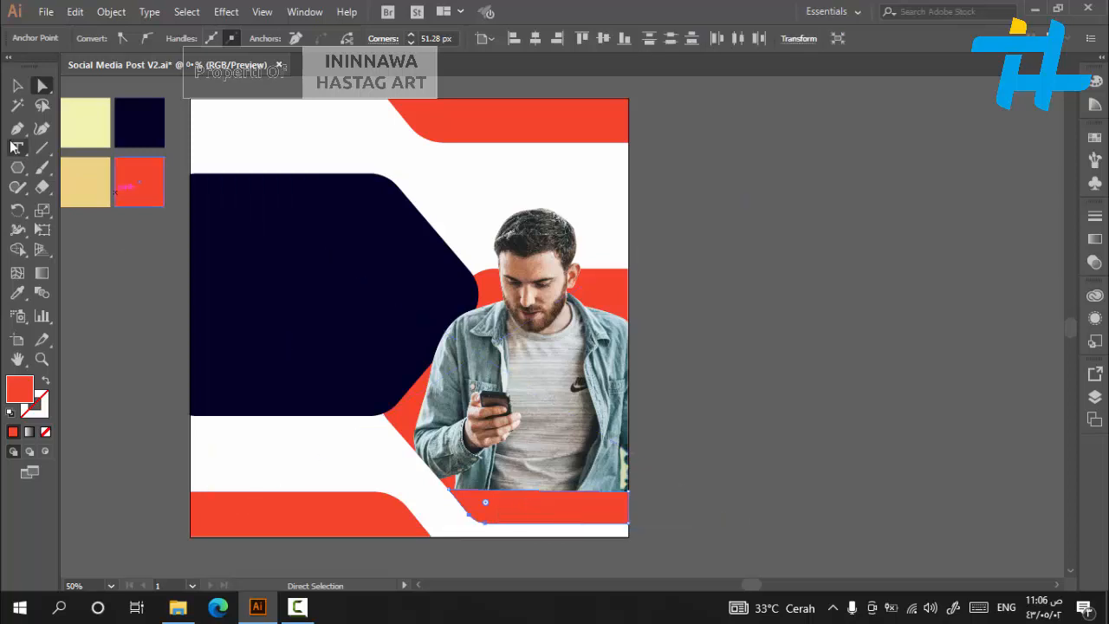
left_click(16, 86)
left_click(112, 334)
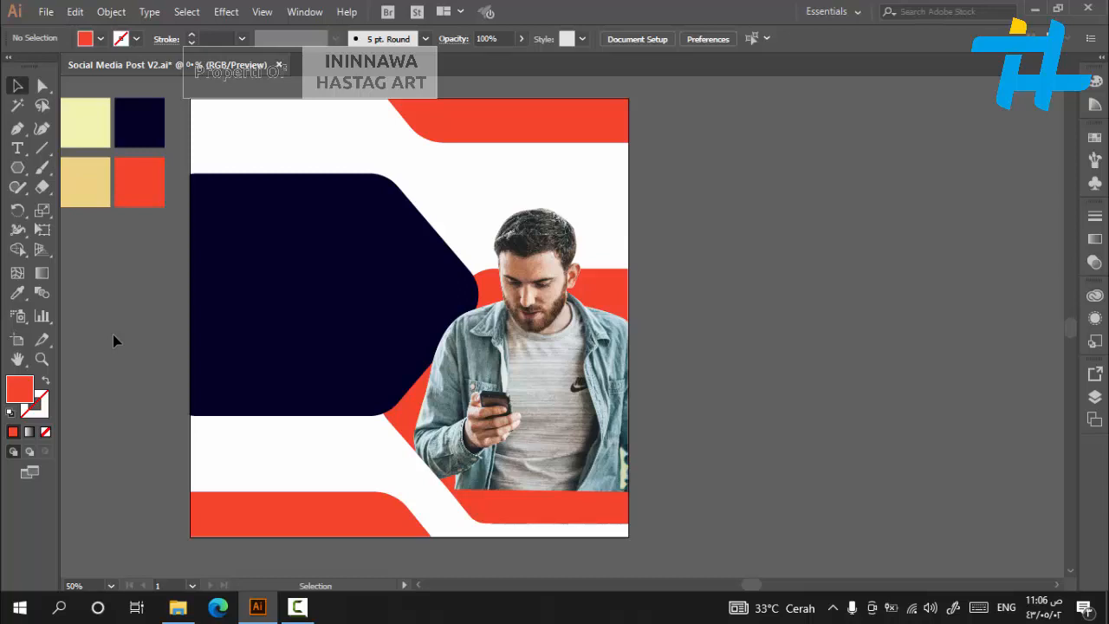
left_click_drag(507, 515, 508, 495)
left_click(738, 488)
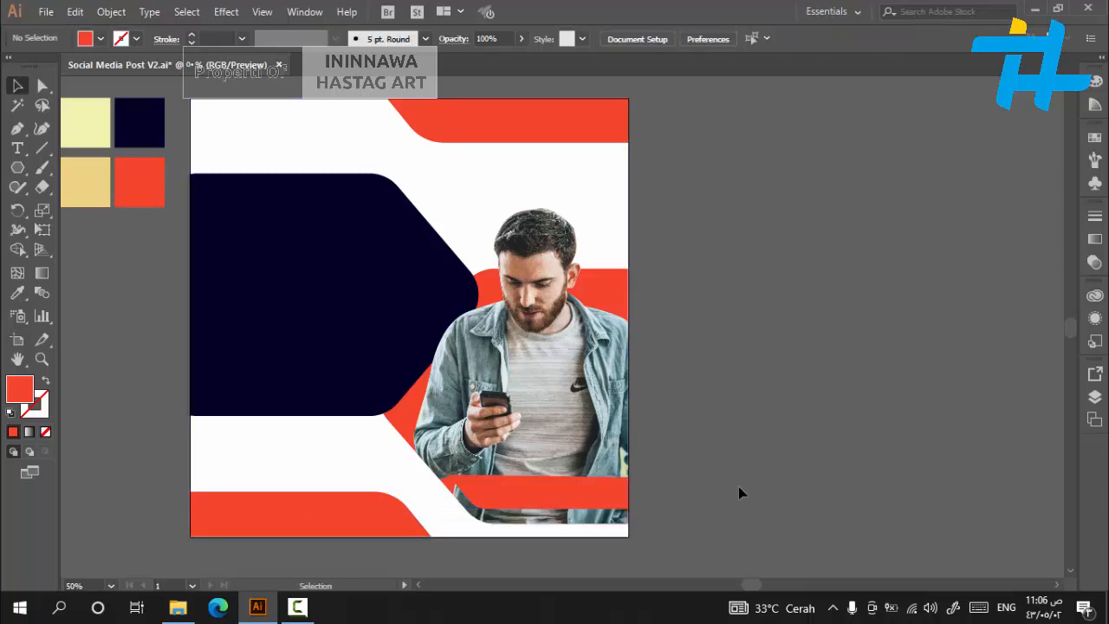
Move the logo and the ININNAWA HASTAG ART text onto the artboard over the navy hexagon and bring them to the front.
scroll(809, 383, "up", 1)
scroll(826, 329, "down", 1, "alt")
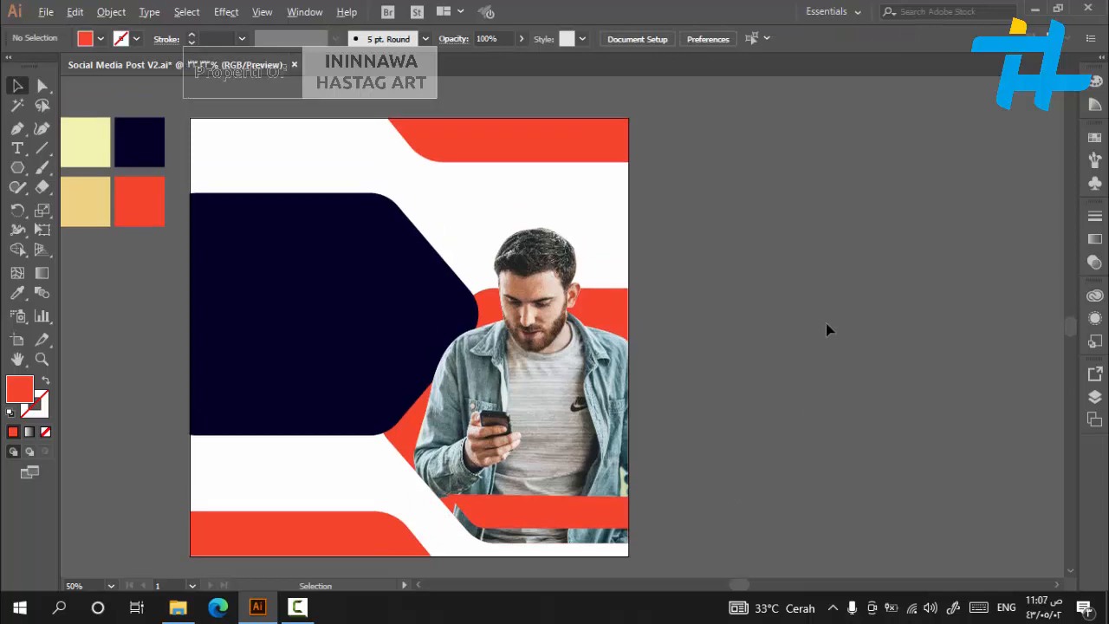
scroll(826, 329, "down", 1, "alt")
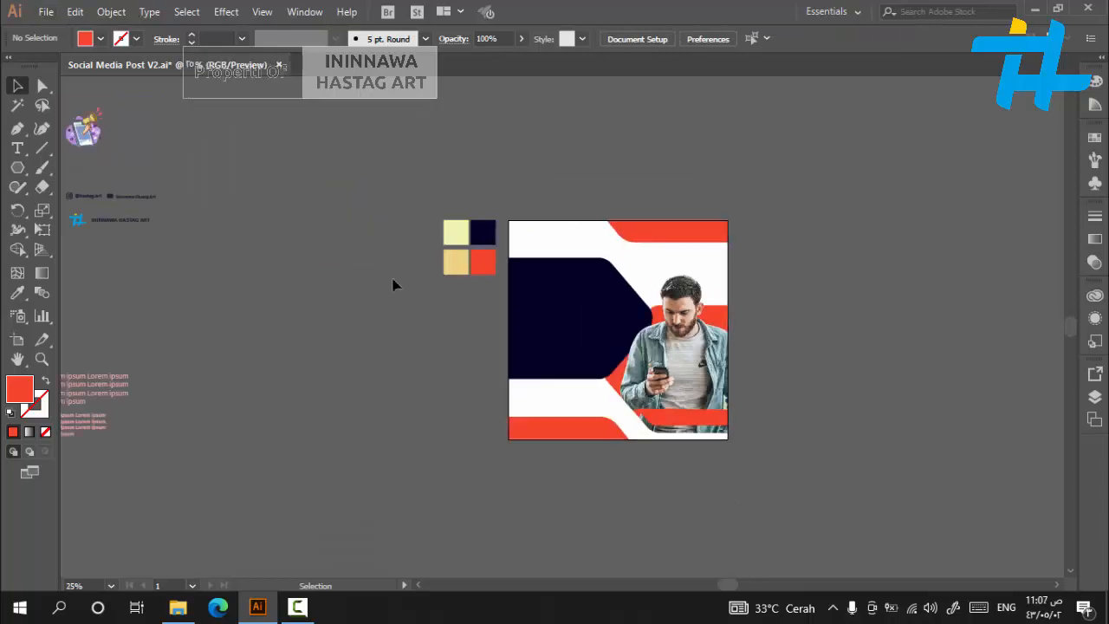
left_click(120, 224)
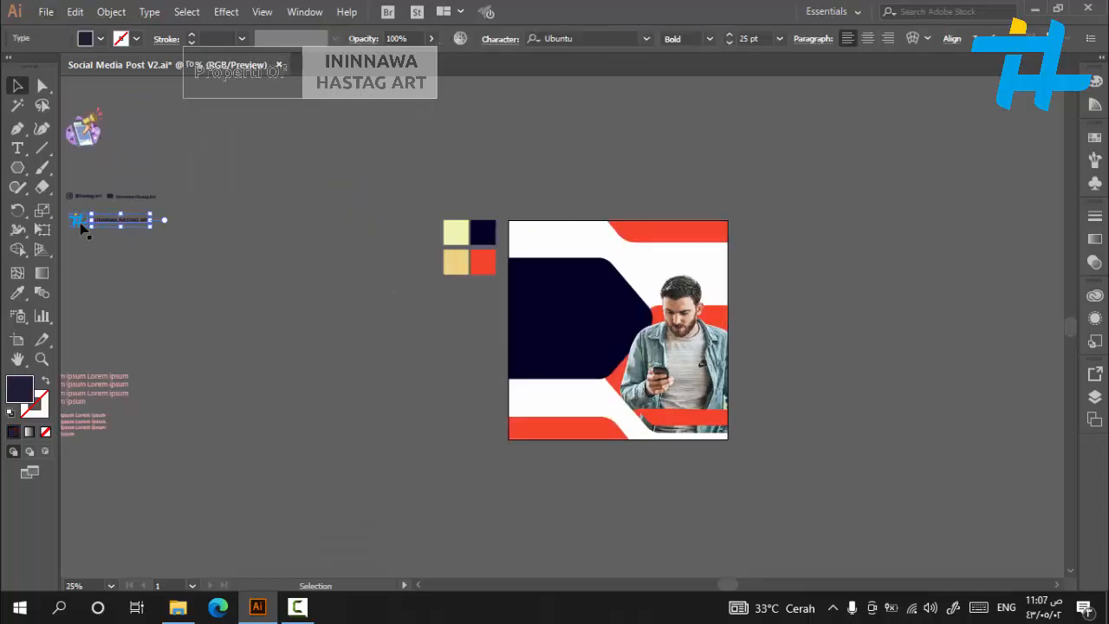
left_click(81, 224, "shift")
left_click_drag(104, 226, 559, 266)
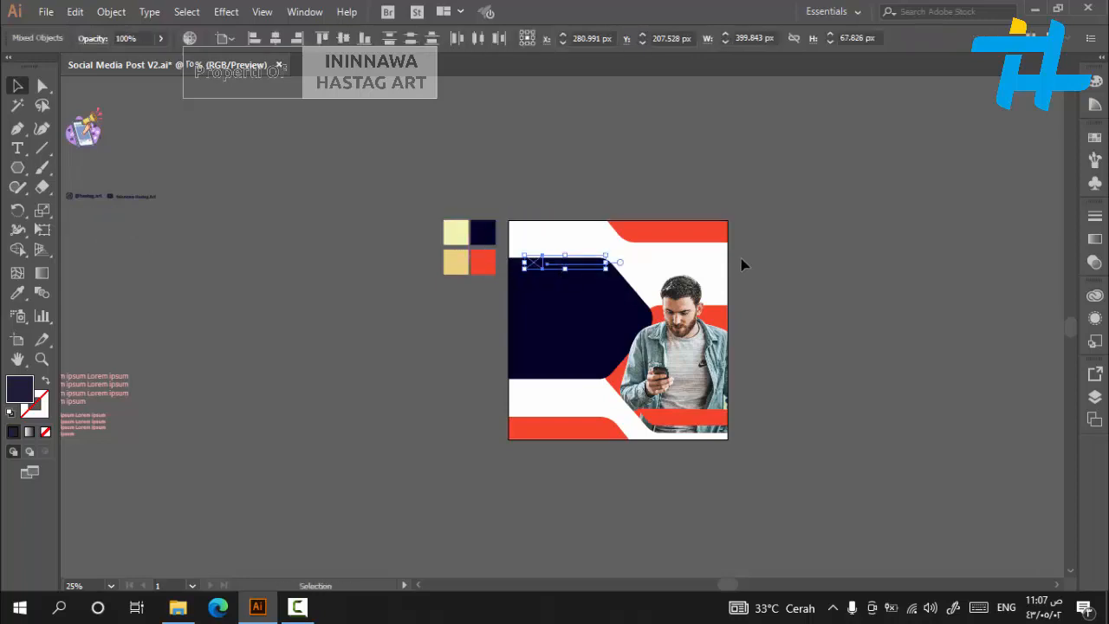
right_click(575, 265)
mouse_move(683, 423)
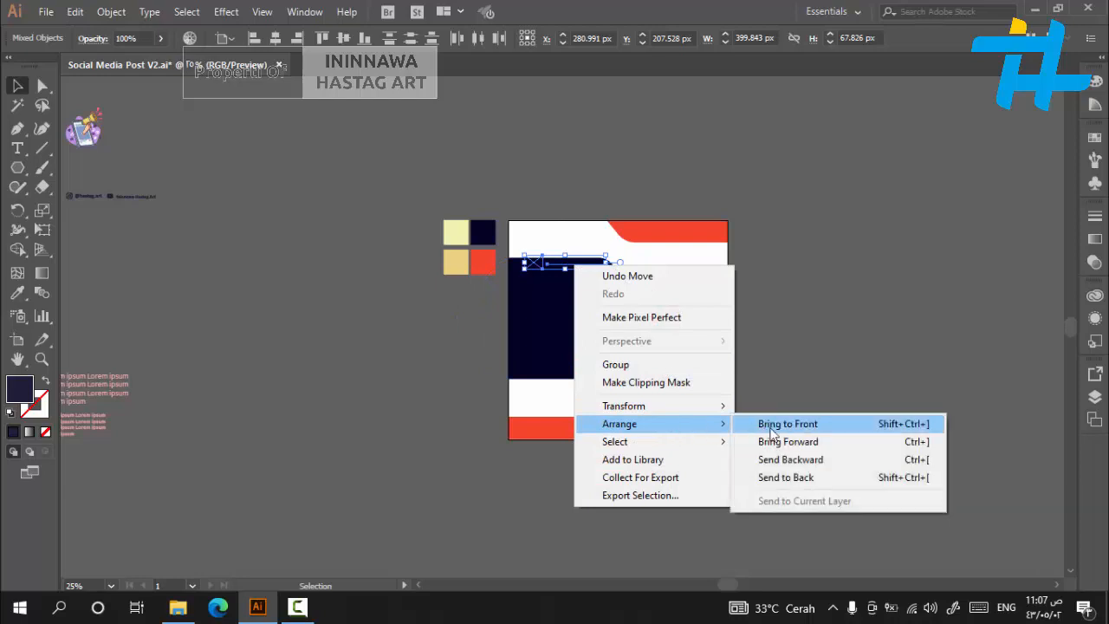
left_click(762, 424)
Move the logo and brand text up into the white area above the navy hexagon, beside the red corner bar.
scroll(770, 300, "up", 2)
scroll(618, 227, "up", 1)
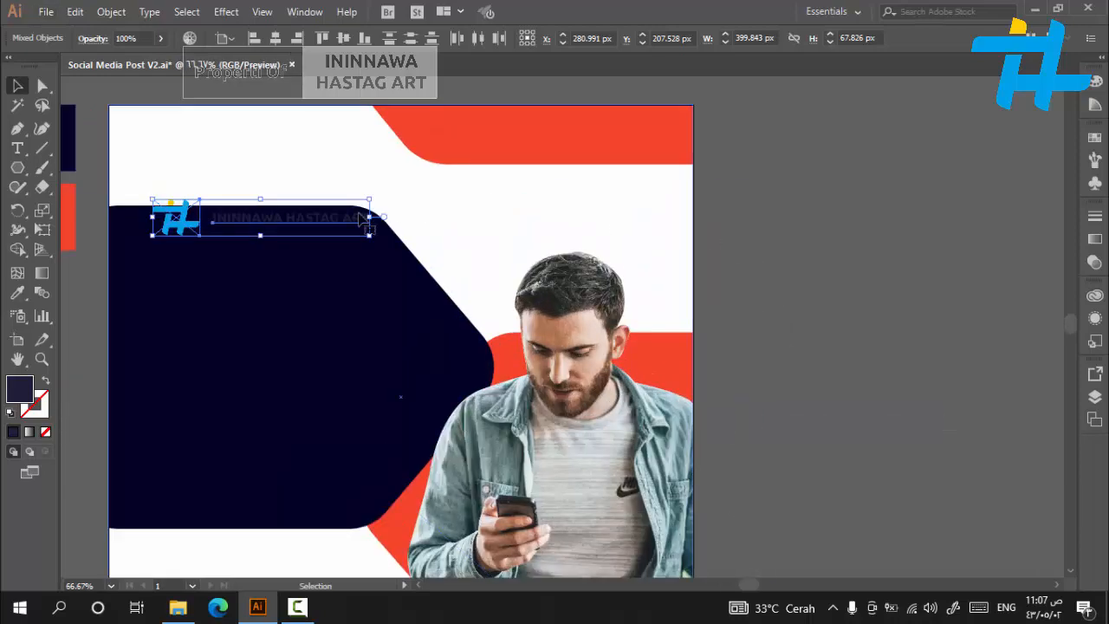
left_click_drag(264, 225, 260, 147)
left_click(848, 249)
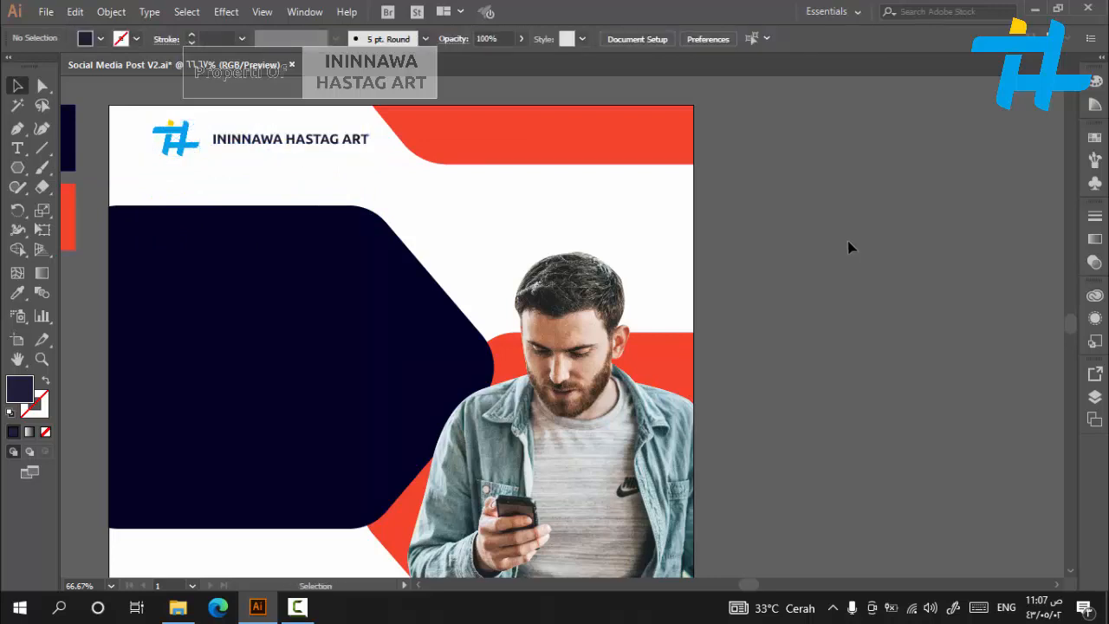
Recolour the ININNAWA HASTAG ART text by sampling the navy of the large hexagon.
left_click(329, 141)
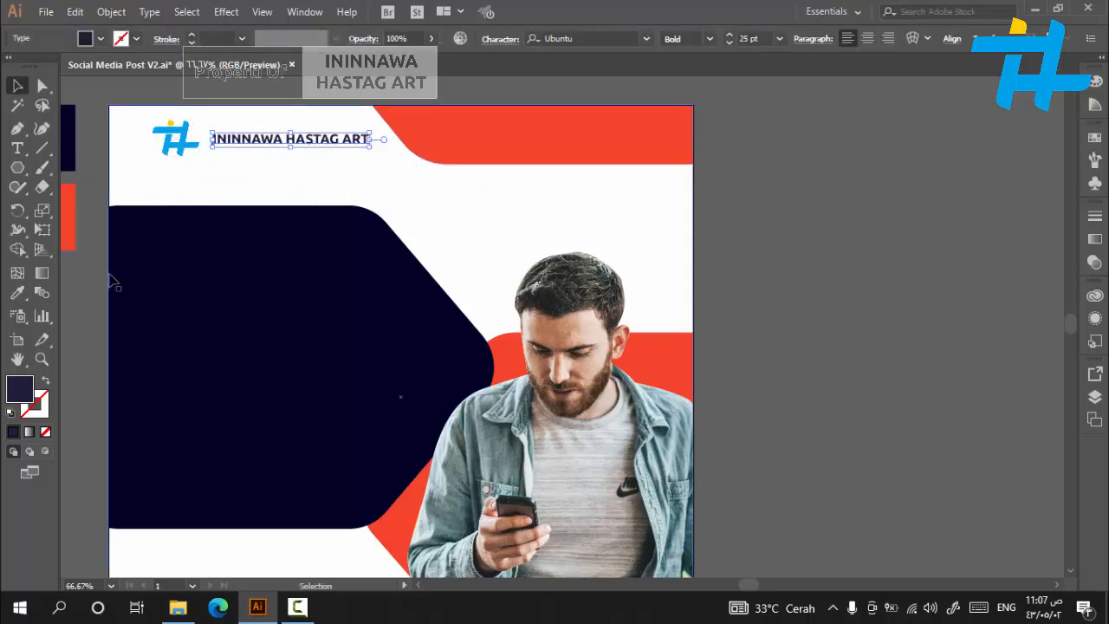
left_click(16, 295)
left_click(249, 326)
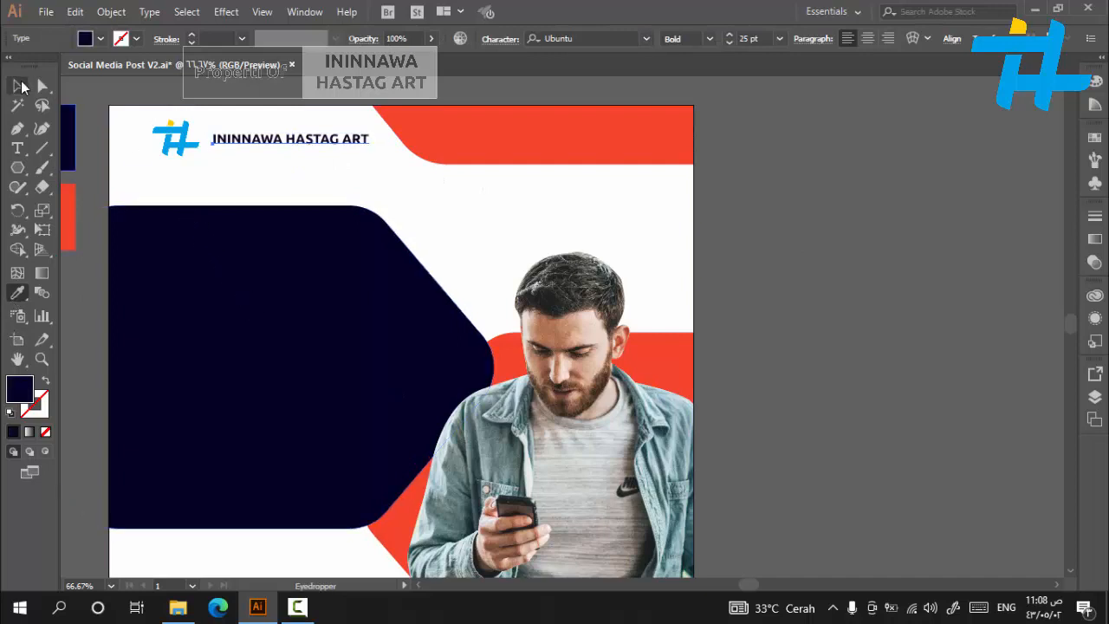
left_click(17, 86)
left_click(249, 149)
left_click(249, 140)
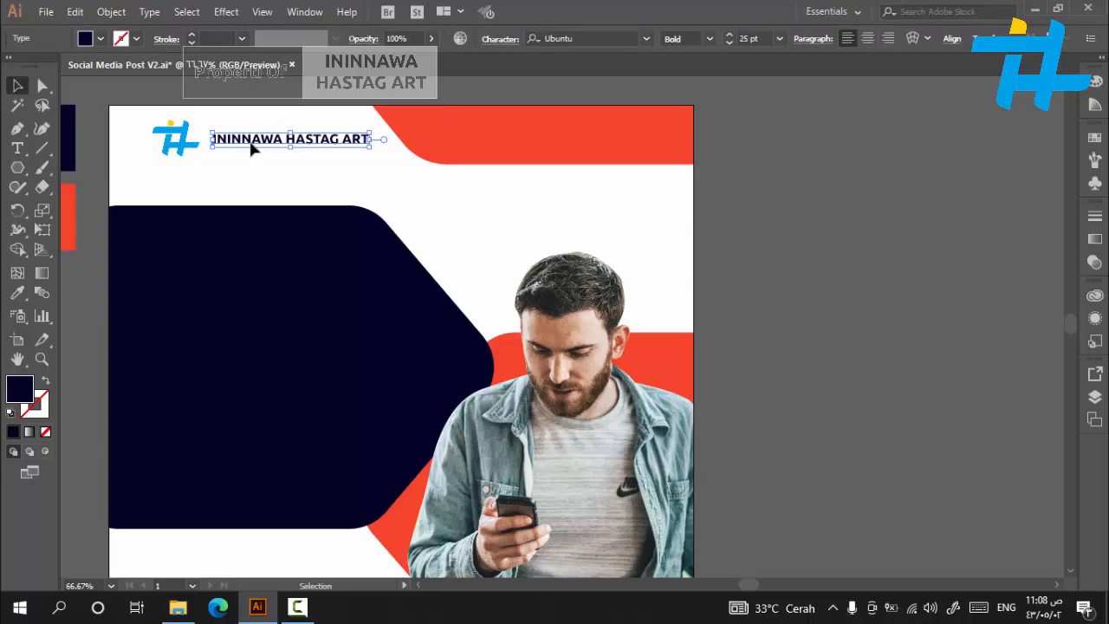
scroll(931, 249, "down", 2)
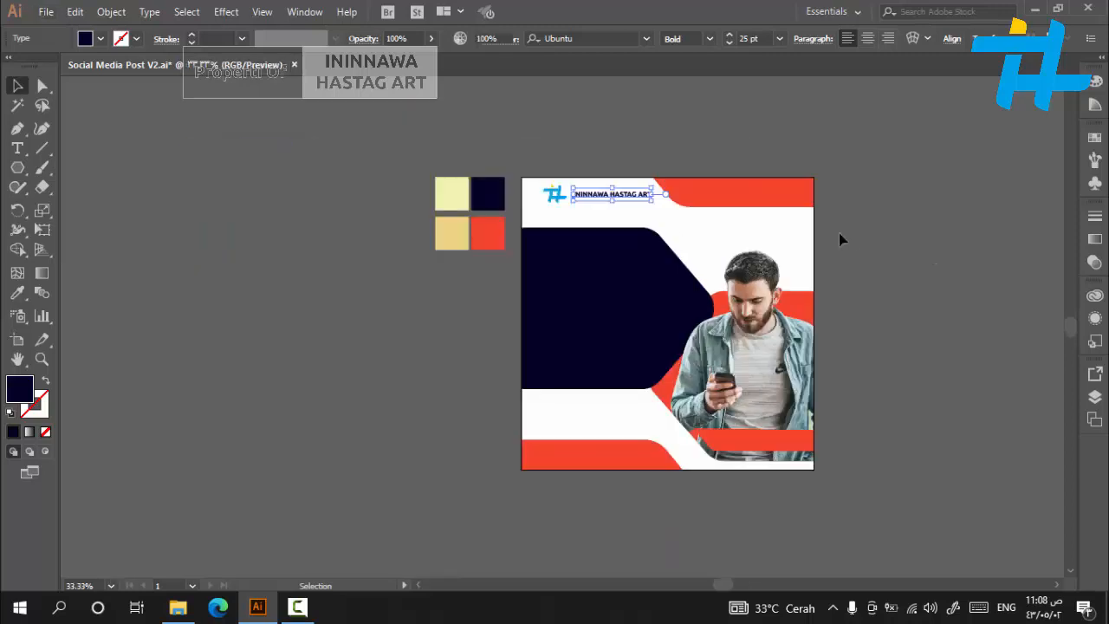
left_click(839, 233)
Move both Lorem ipsum text blocks onto the navy hexagon and bring them to the front.
scroll(397, 286, "down", 1)
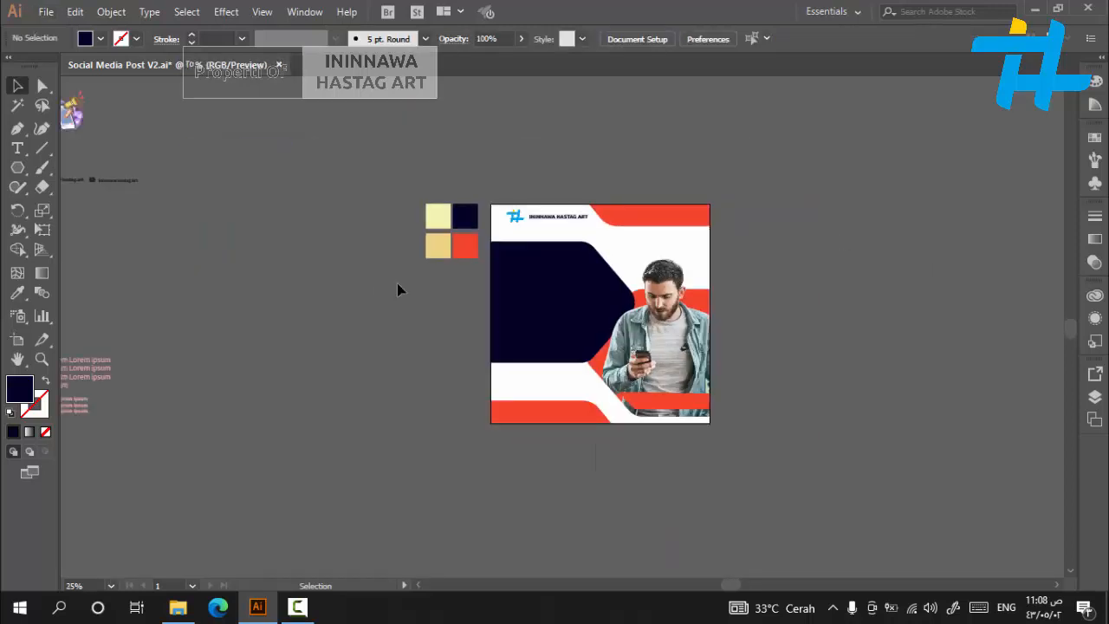
left_click(87, 381)
left_click_drag(77, 410, 561, 317)
scroll(613, 331, "up", 1)
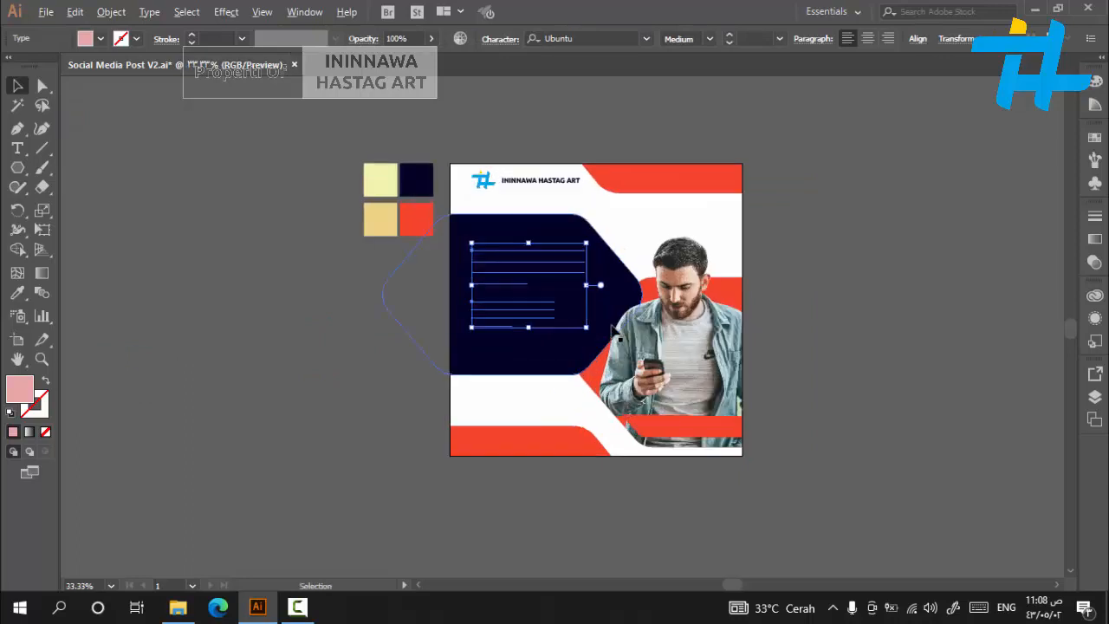
right_click(537, 320)
mouse_move(697, 235)
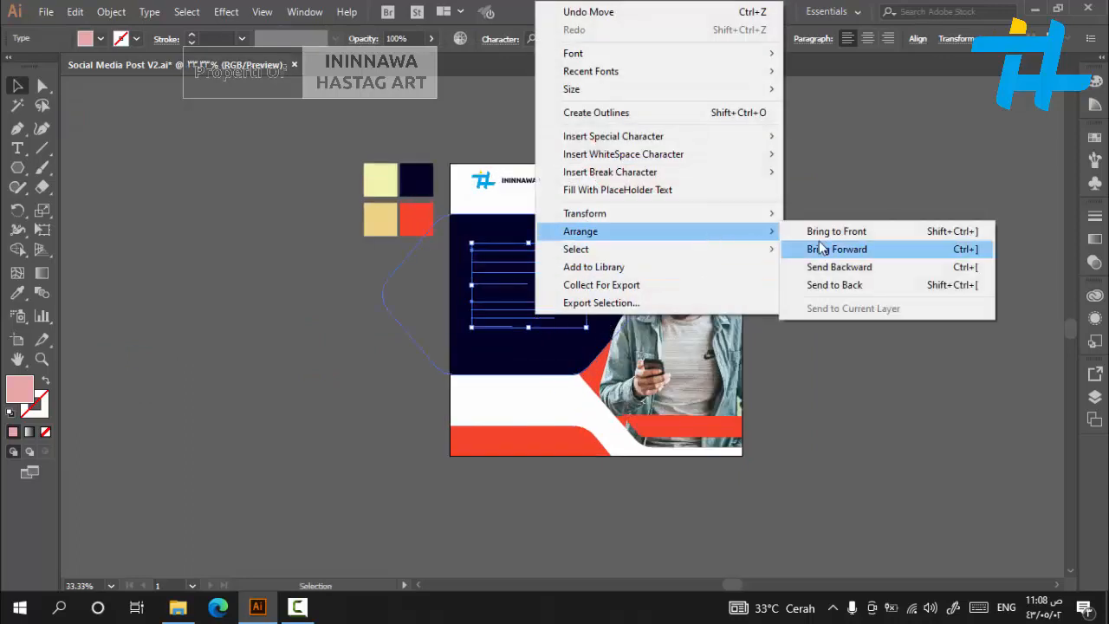
left_click(825, 234)
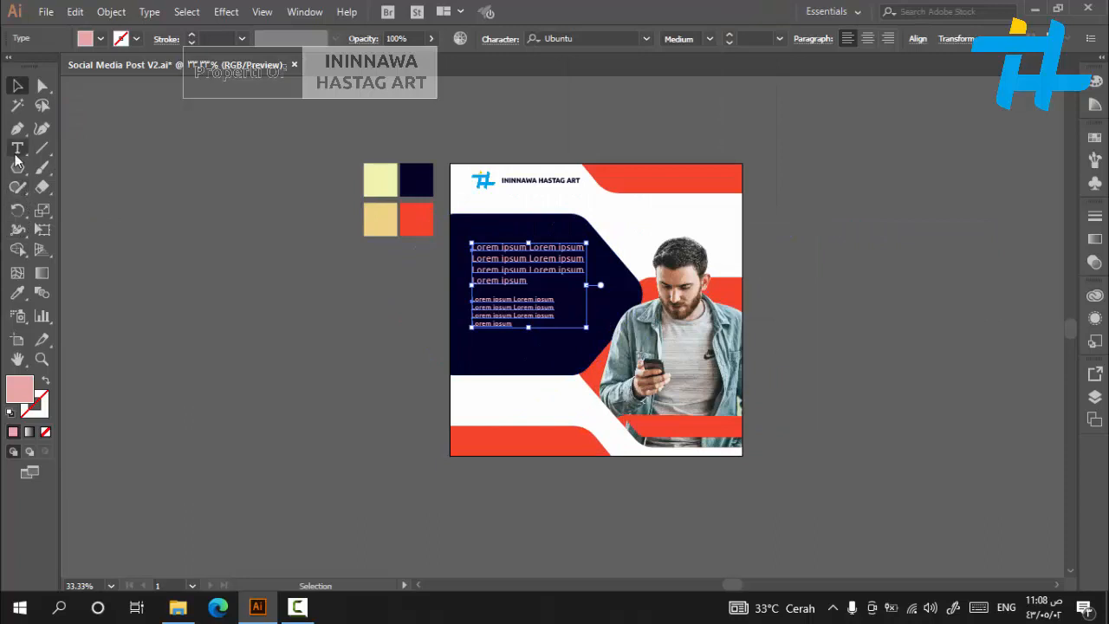
Recolour both Lorem ipsum text blocks with the pale yellow palette swatch.
left_click(18, 292)
left_click(378, 184)
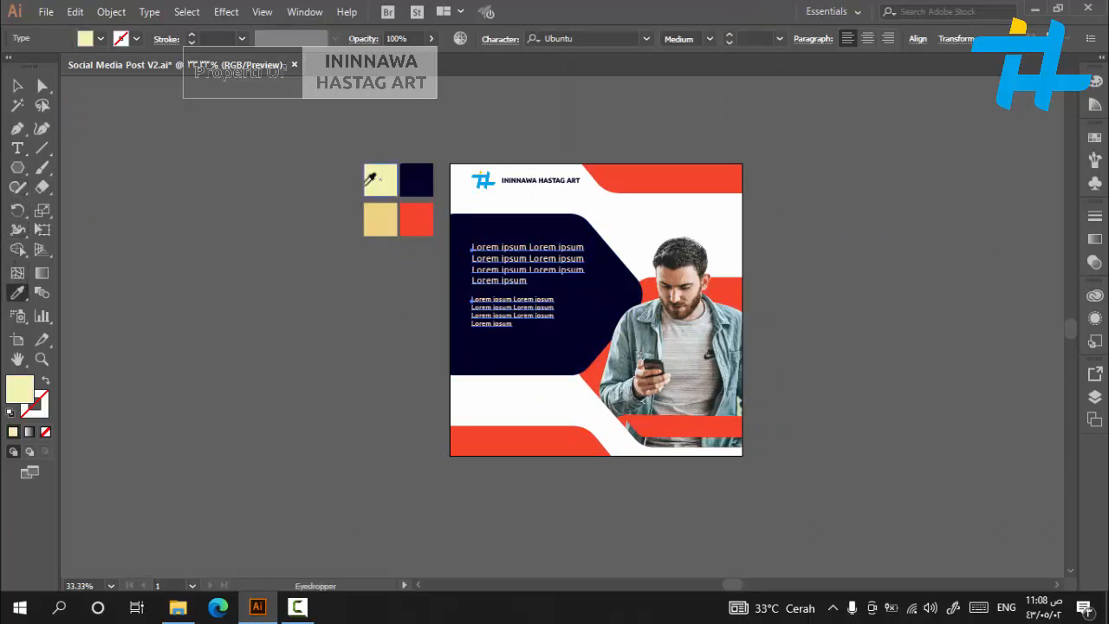
left_click(18, 85)
key("ctrl+plus")
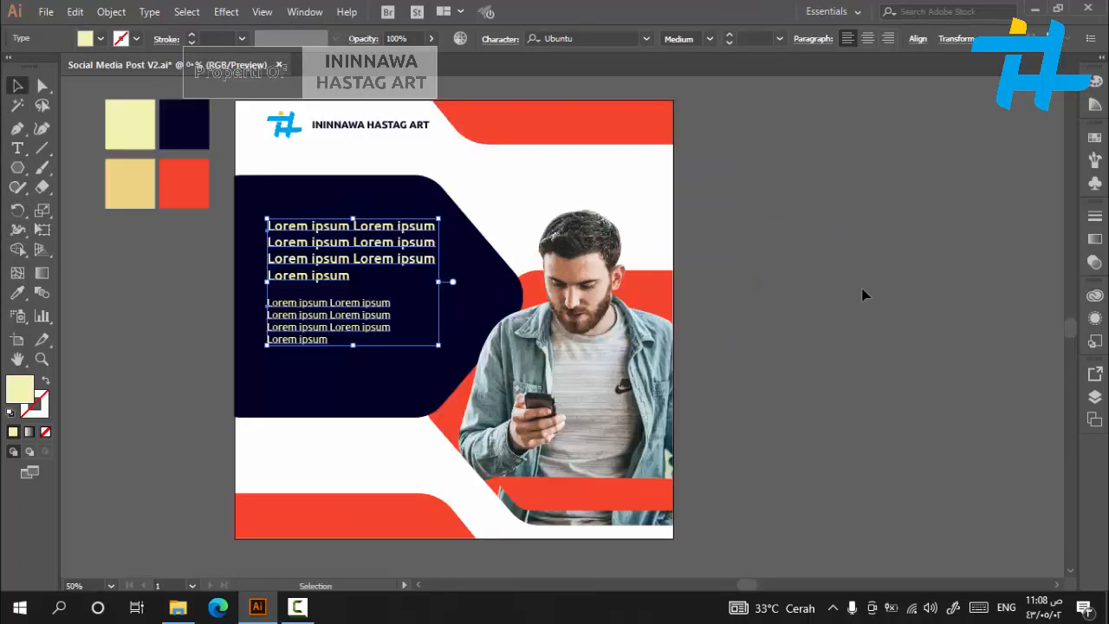
left_click(860, 293)
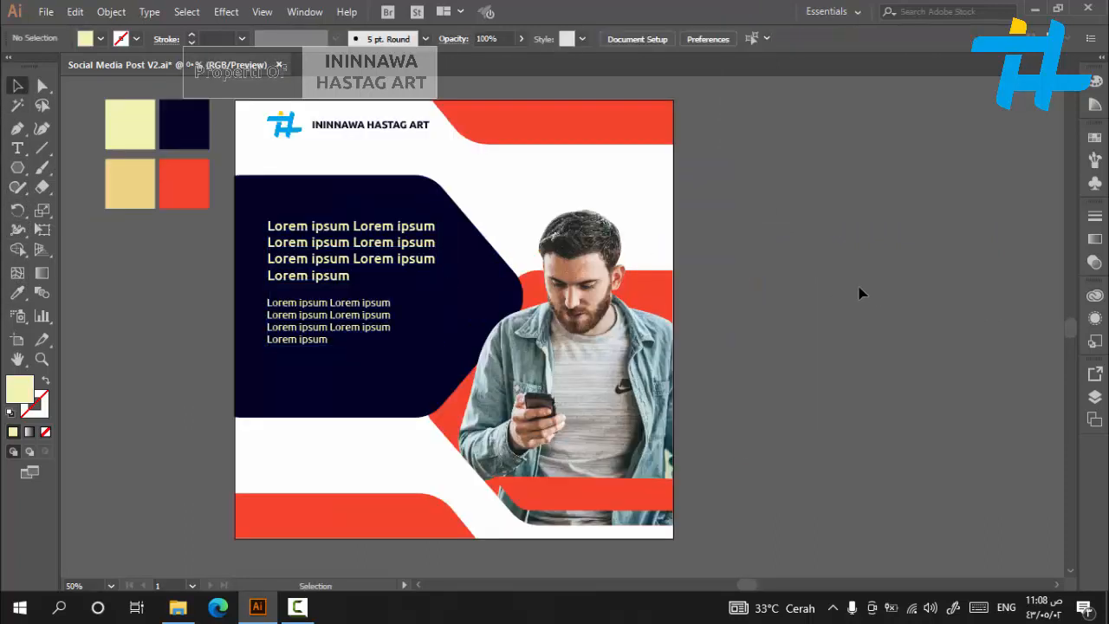
left_click(327, 339)
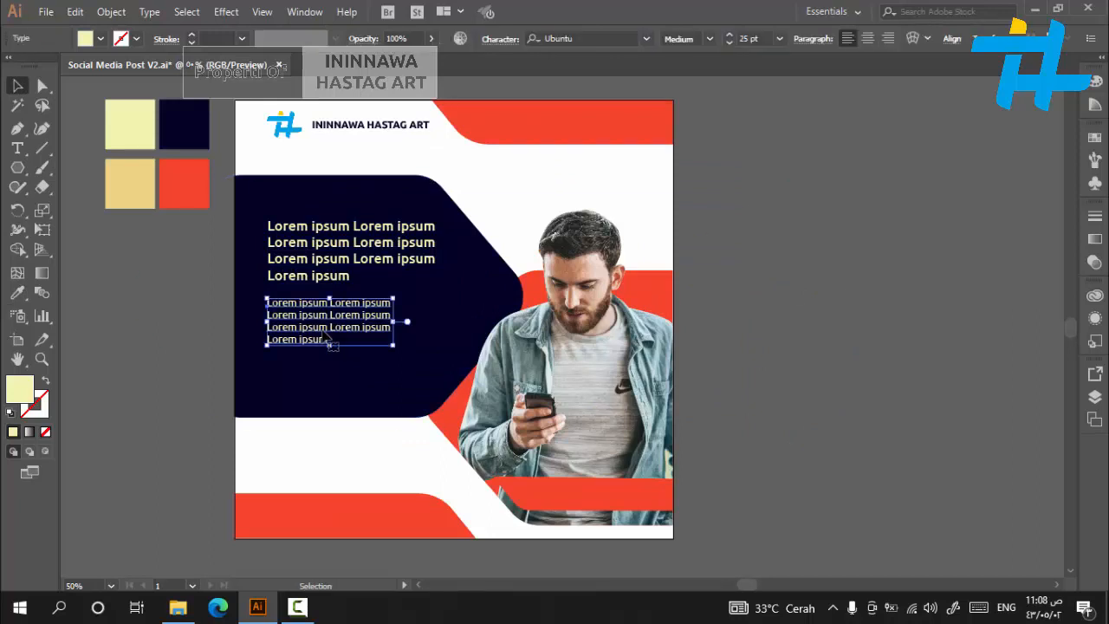
left_click_drag(326, 339, 322, 359)
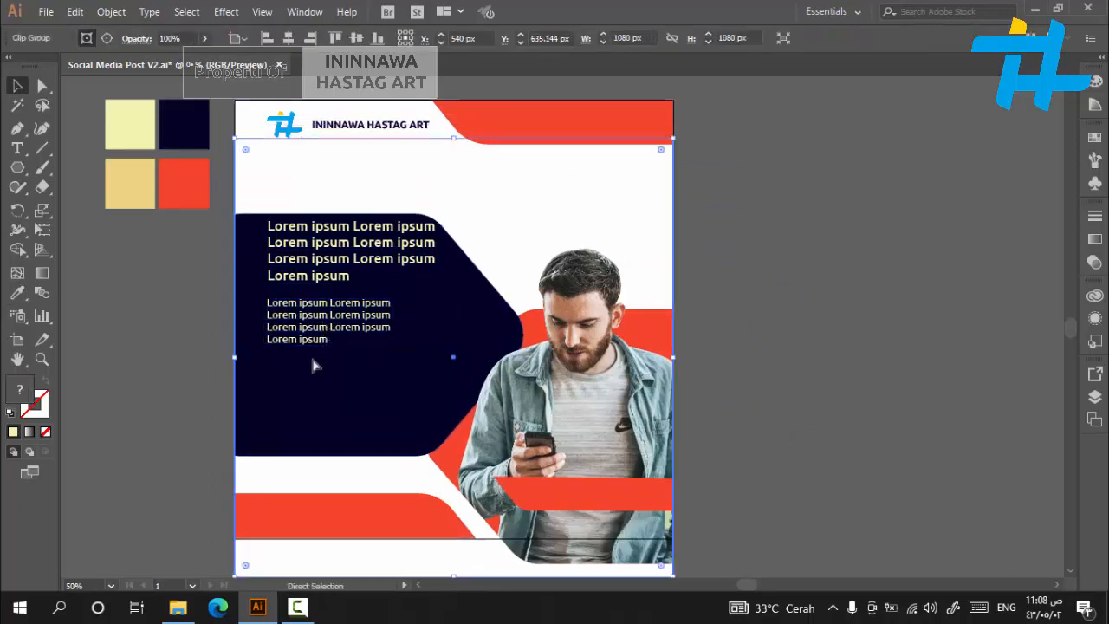
key("ctrl+z")
left_click(197, 349)
Move both Lorem ipsum text blocks straight down together into the lower part of the navy hexagon.
left_click(319, 339)
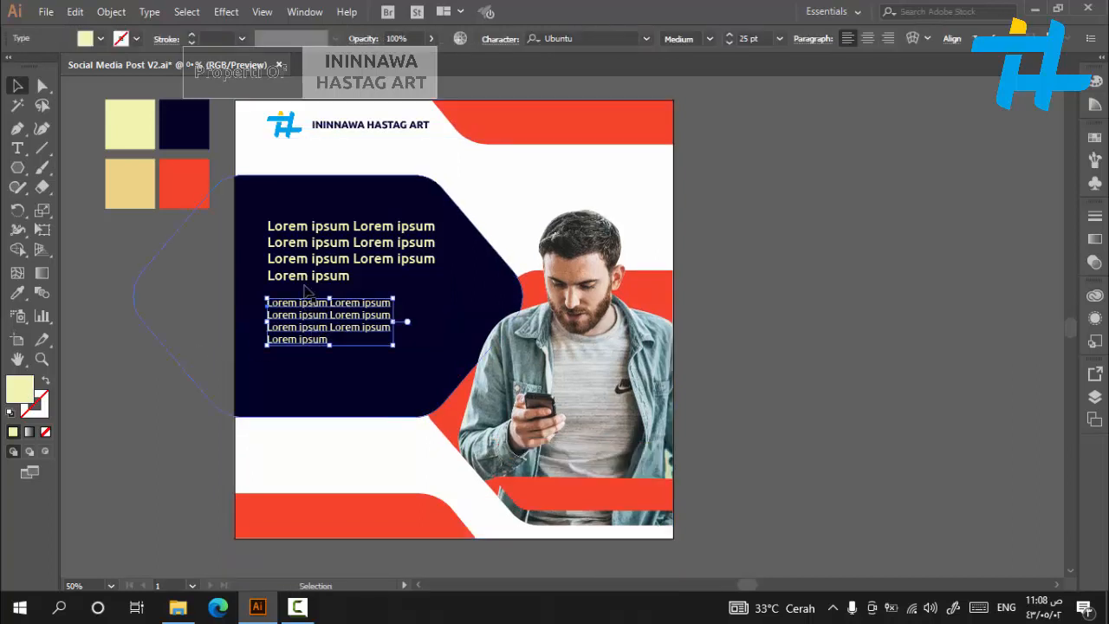
left_click(326, 279)
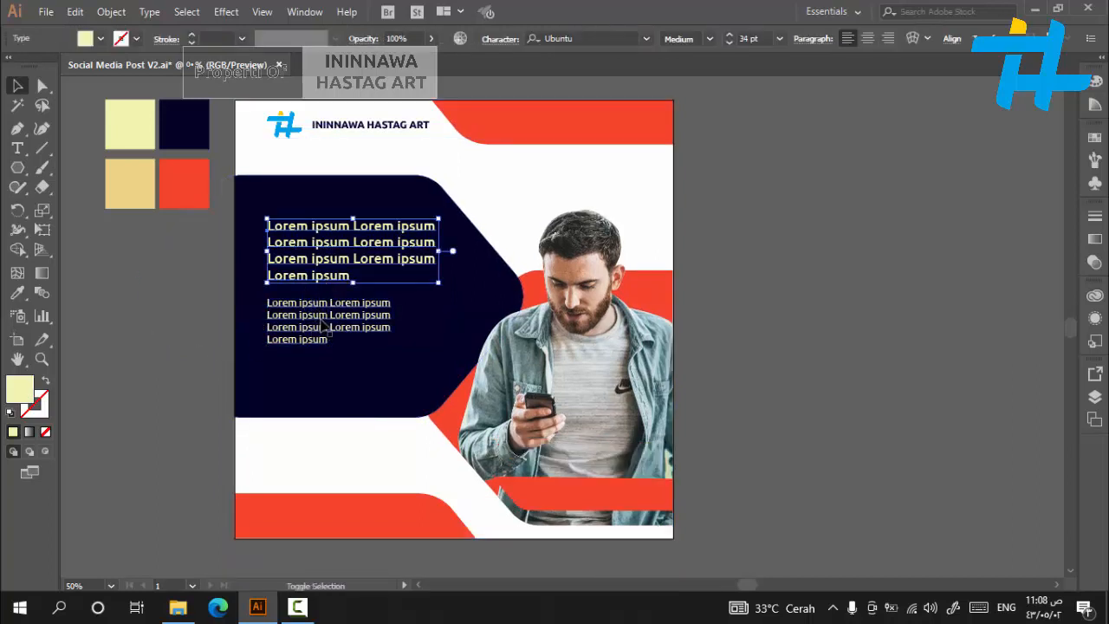
left_click(322, 326, "shift")
left_click_drag(322, 326, 321, 374)
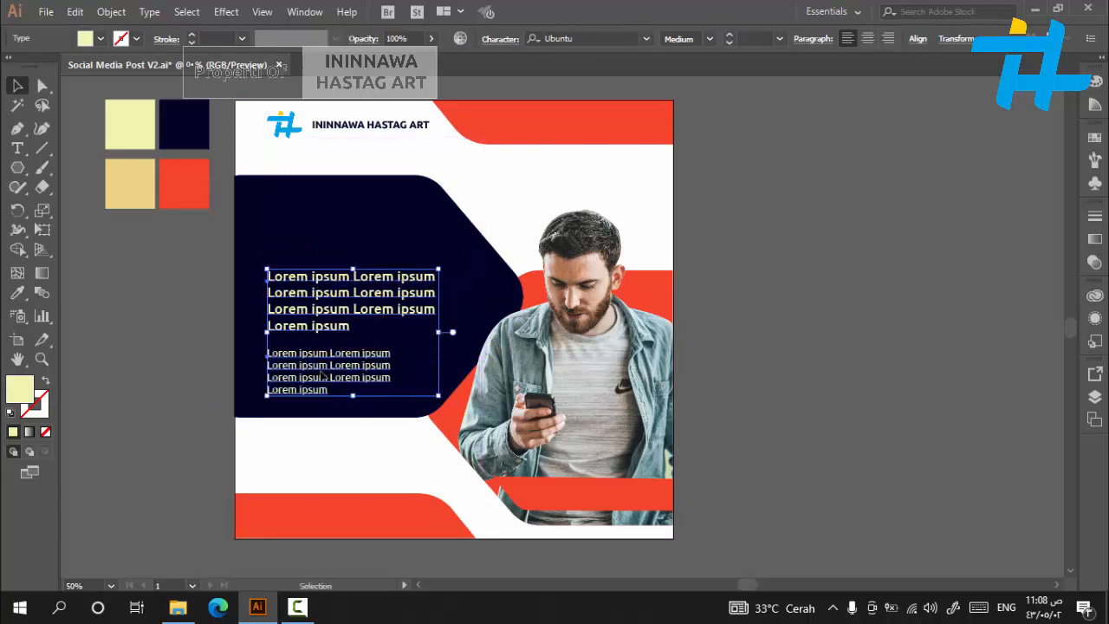
left_click(112, 368)
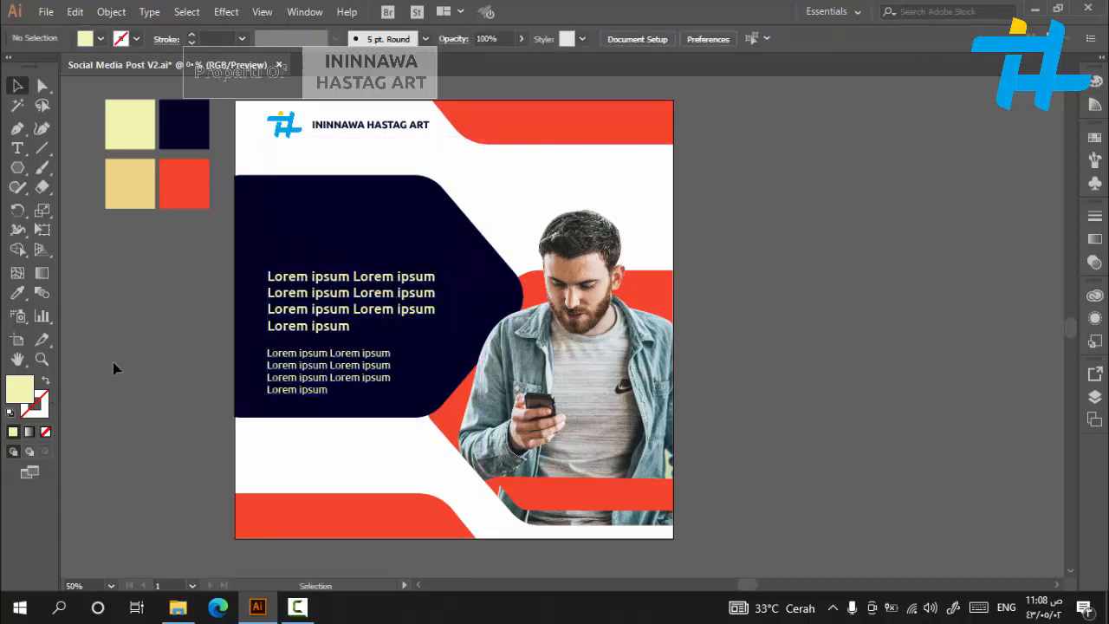
Add a Lorem ipsum point text in the upper part of the navy hexagon and enlarge it to about 62 pt.
left_click(17, 148)
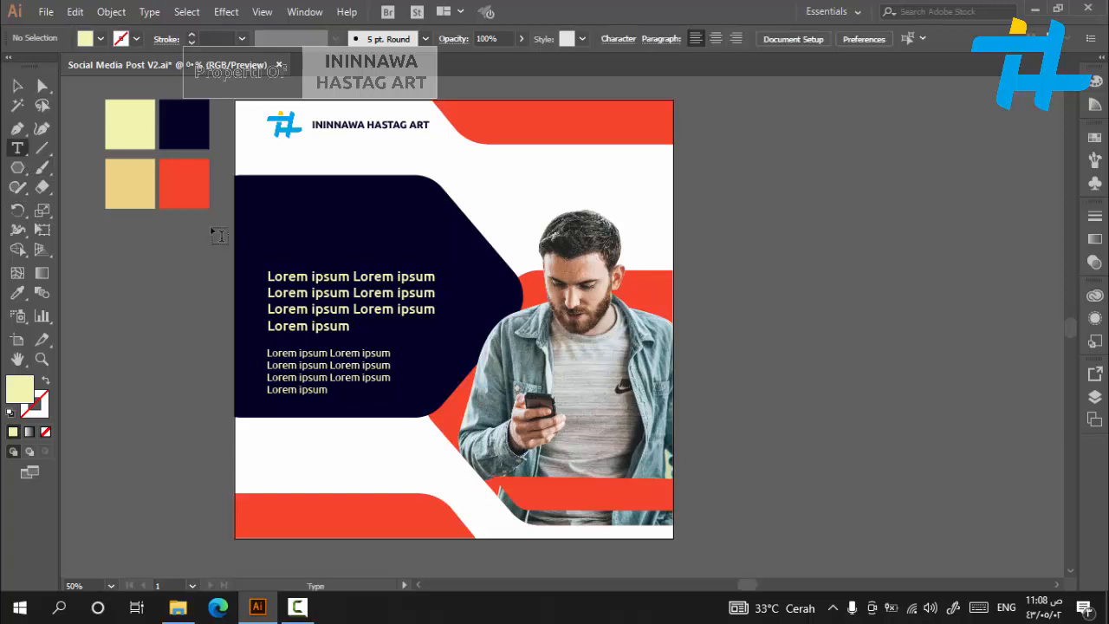
left_click(280, 203)
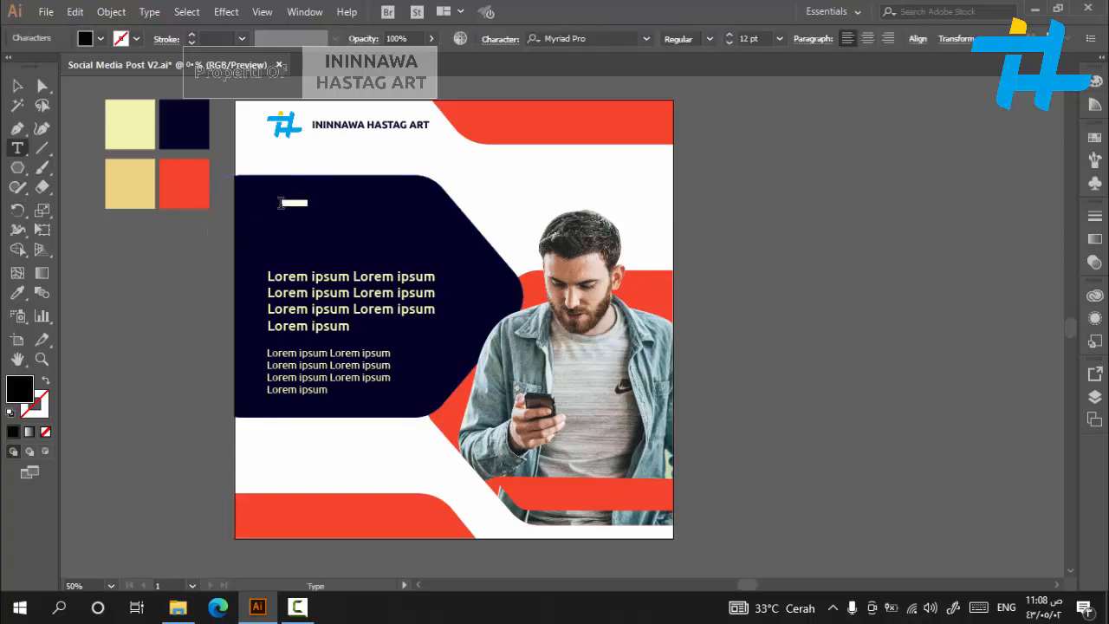
left_click(17, 87)
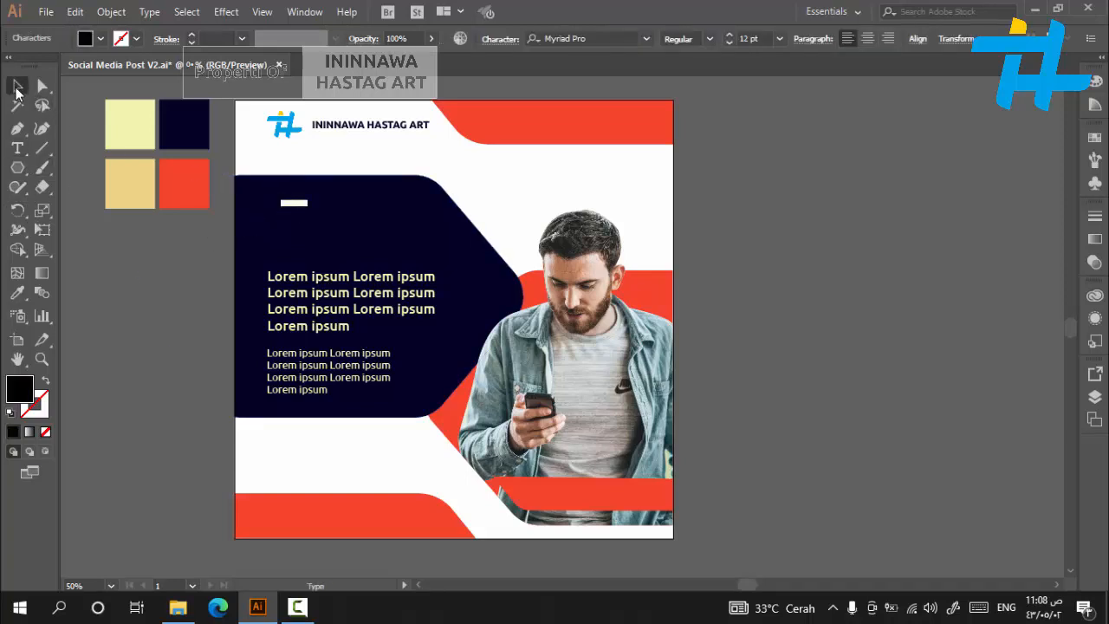
left_click_drag(308, 211, 420, 276)
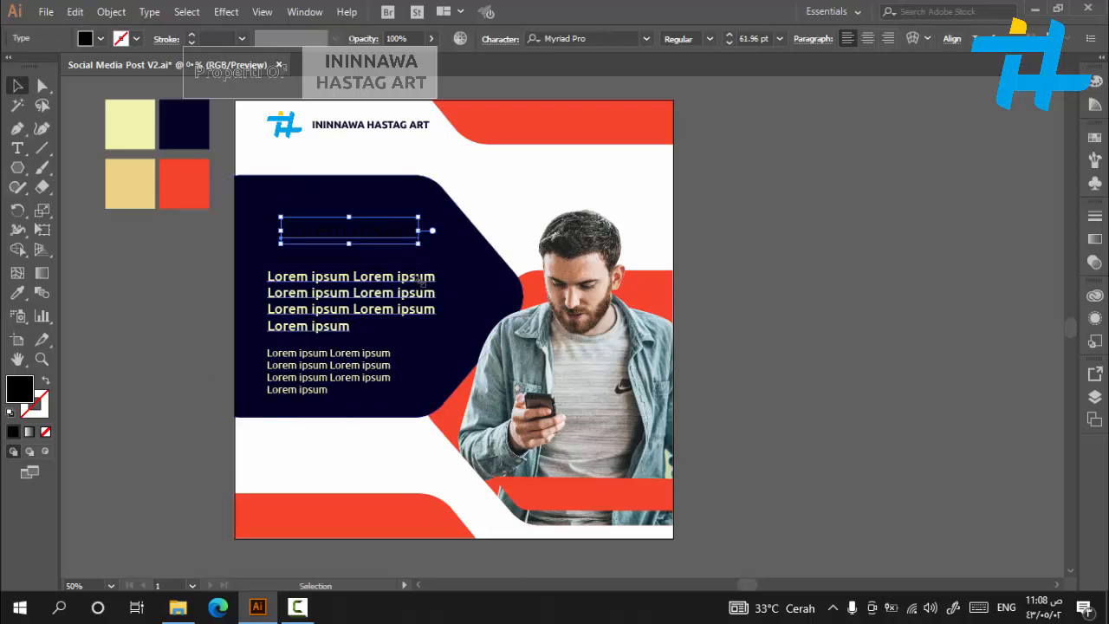
Recolour the new large Lorem ipsum text with the pale yellow palette swatch.
left_click(18, 294)
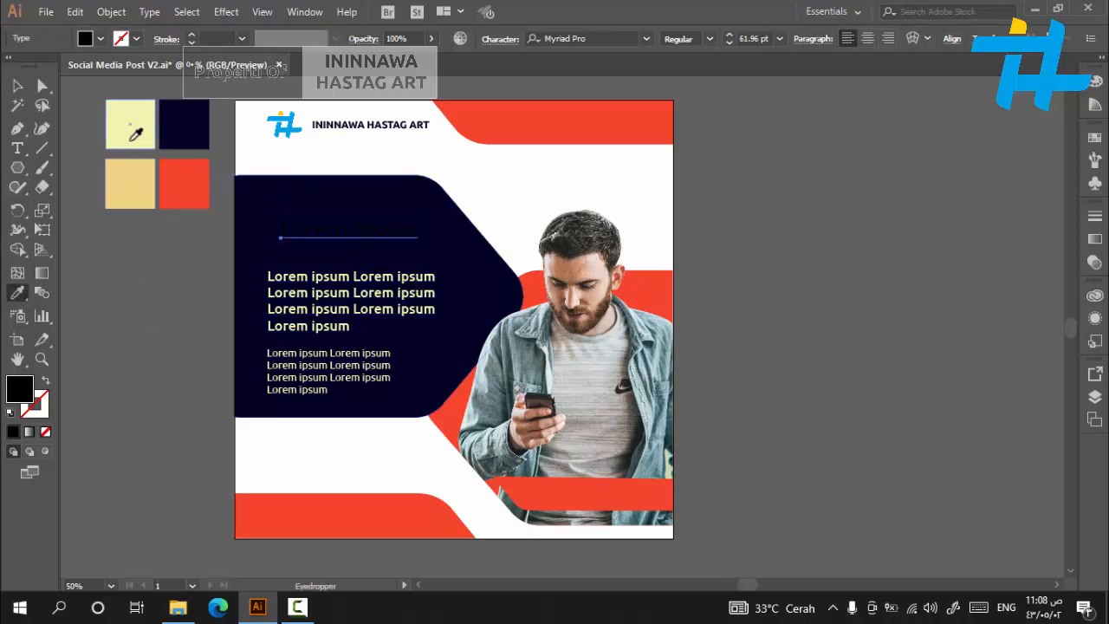
left_click(129, 136)
left_click(17, 85)
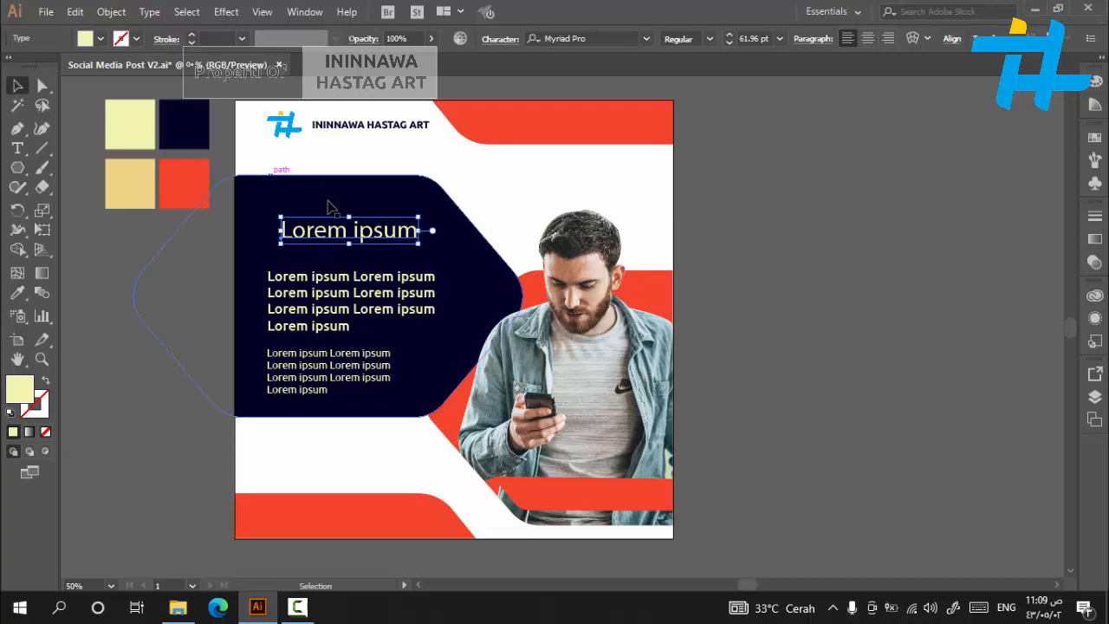
Replace the large placeholder text with SOCIAL MEDIA BANNER, putting BANNER on a second line.
double_click(373, 232)
key("ctrl+a")
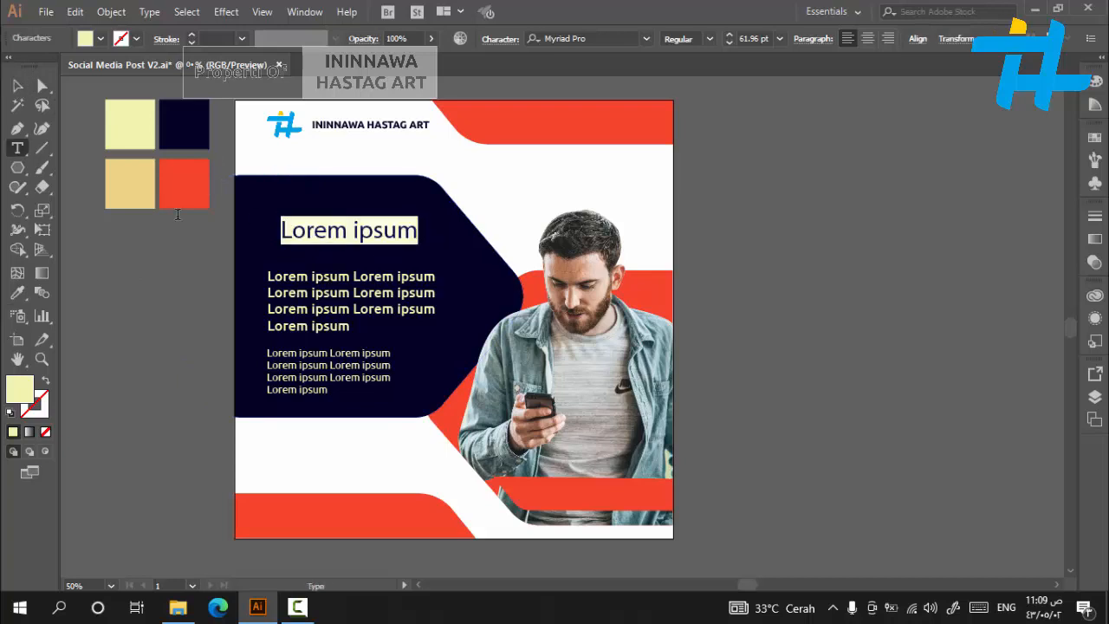
type("S")
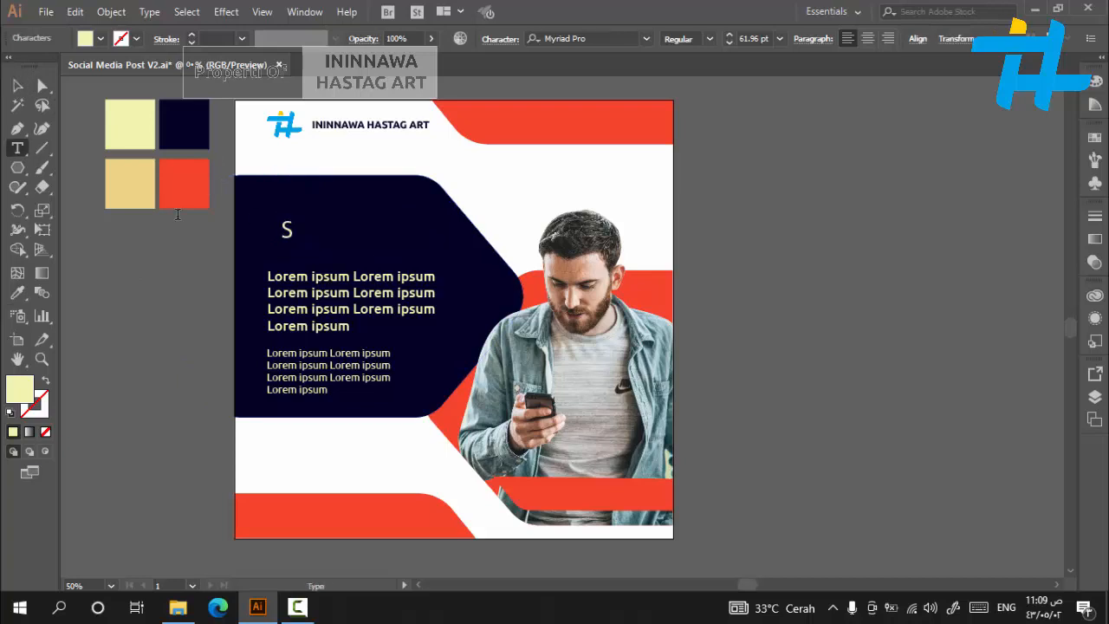
type("OCIAL MEDIA BANNER")
key("Escape")
Set the font of the SOCIAL MEDIA BANNER heading to Ubuntu Bold.
left_click(645, 38)
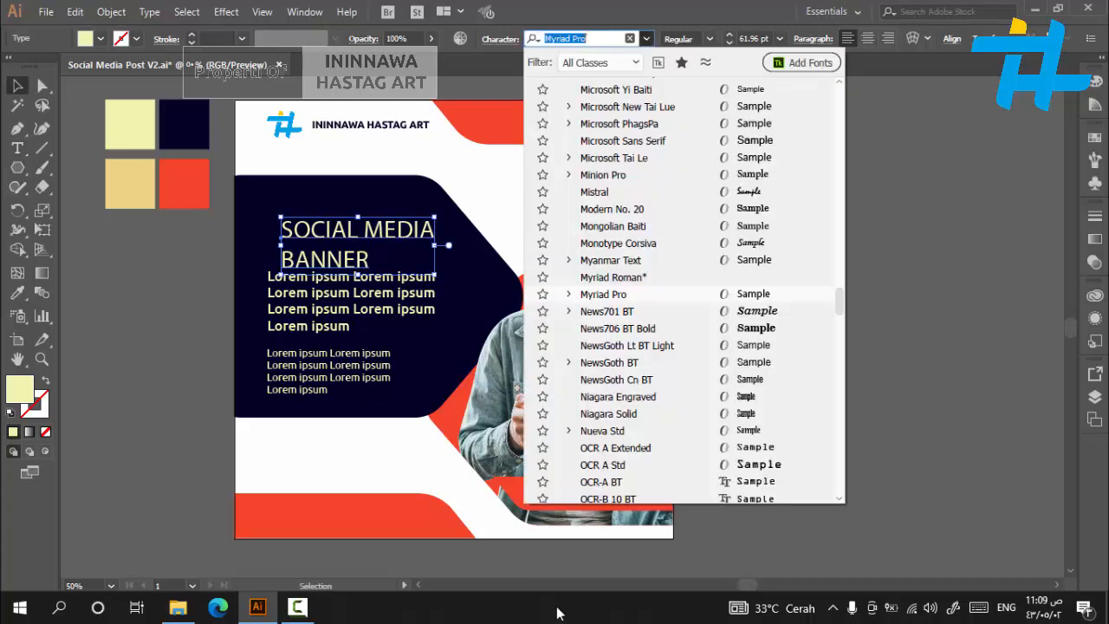
scroll(698, 303, "down", 15)
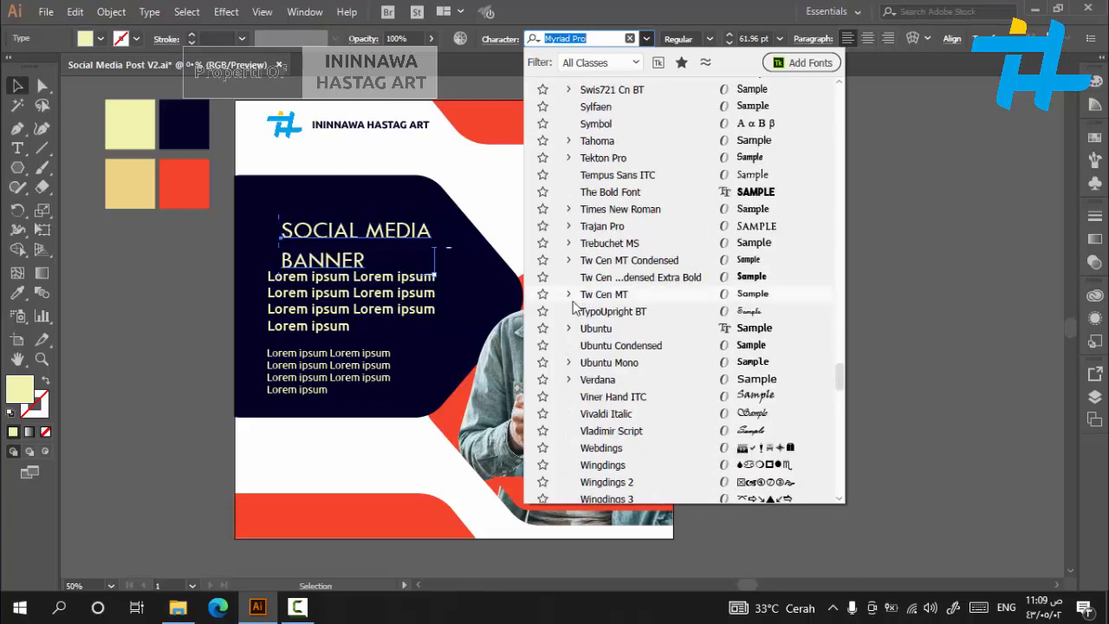
left_click(569, 328)
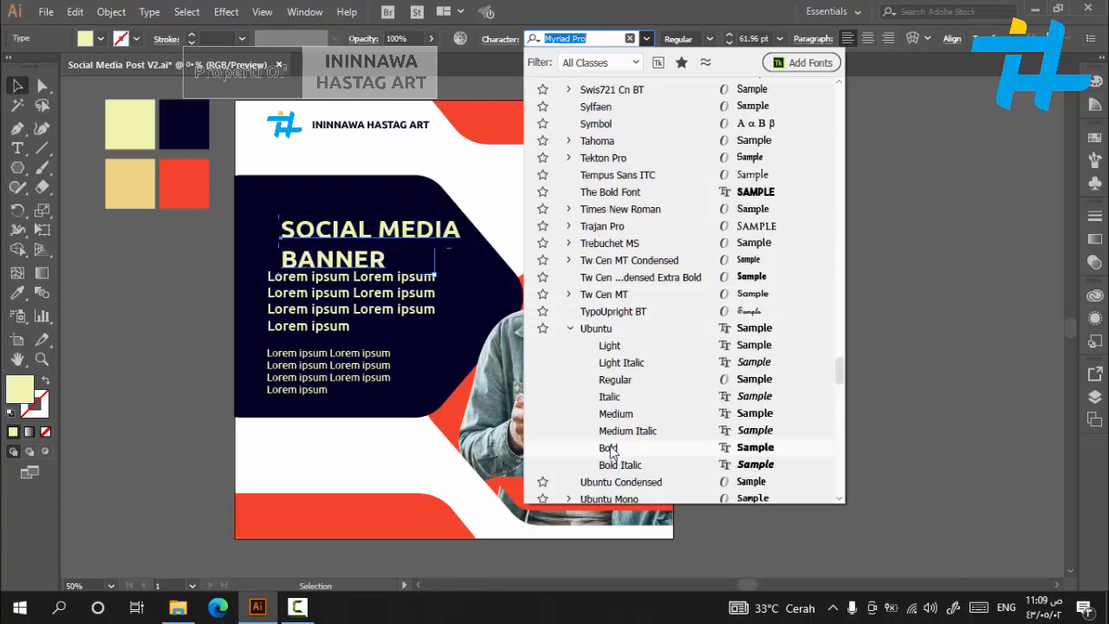
left_click(608, 447)
left_click(924, 263)
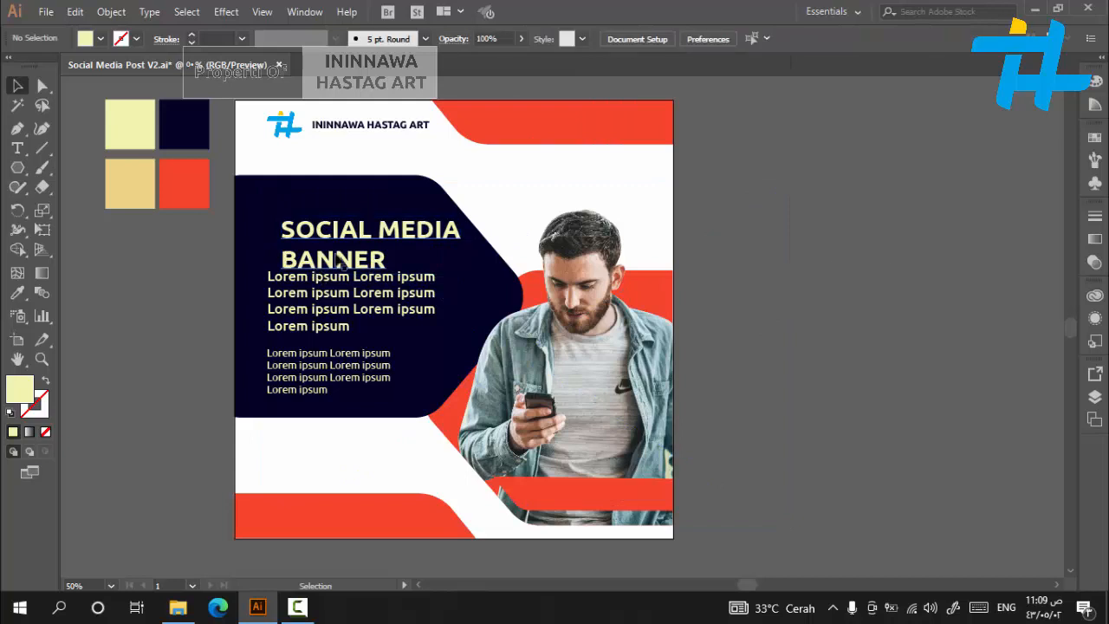
Align the heading with the left edge of the Lorem ipsum blocks and nudge it up clear of the text below.
left_click_drag(357, 230, 345, 228)
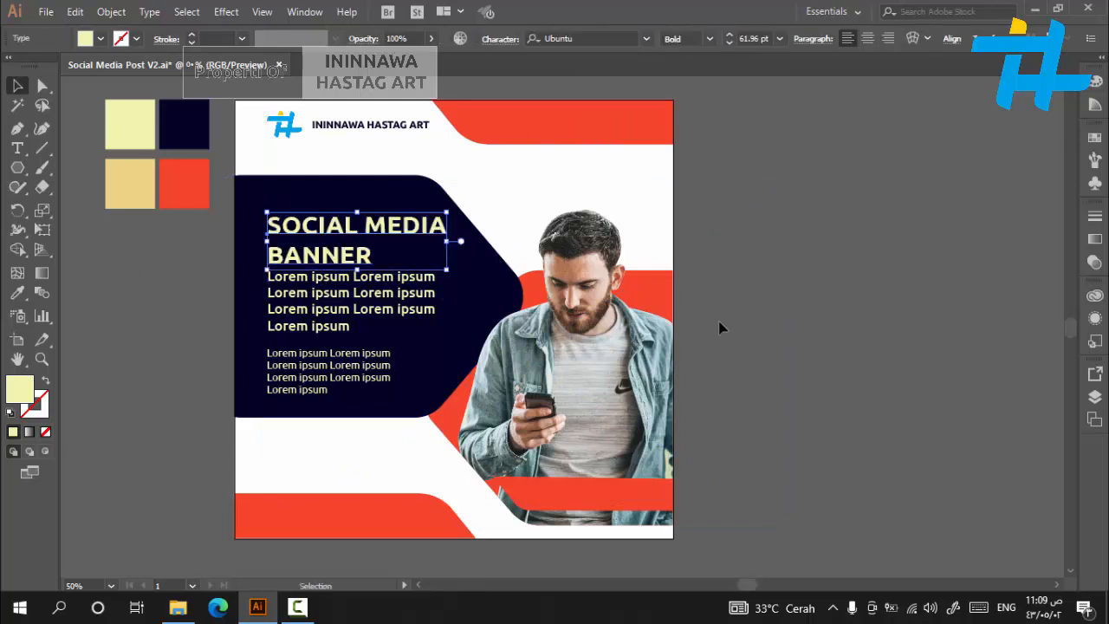
key("Up")
key("Up")
key("Up")
key("Up")
key("Up")
key("Up")
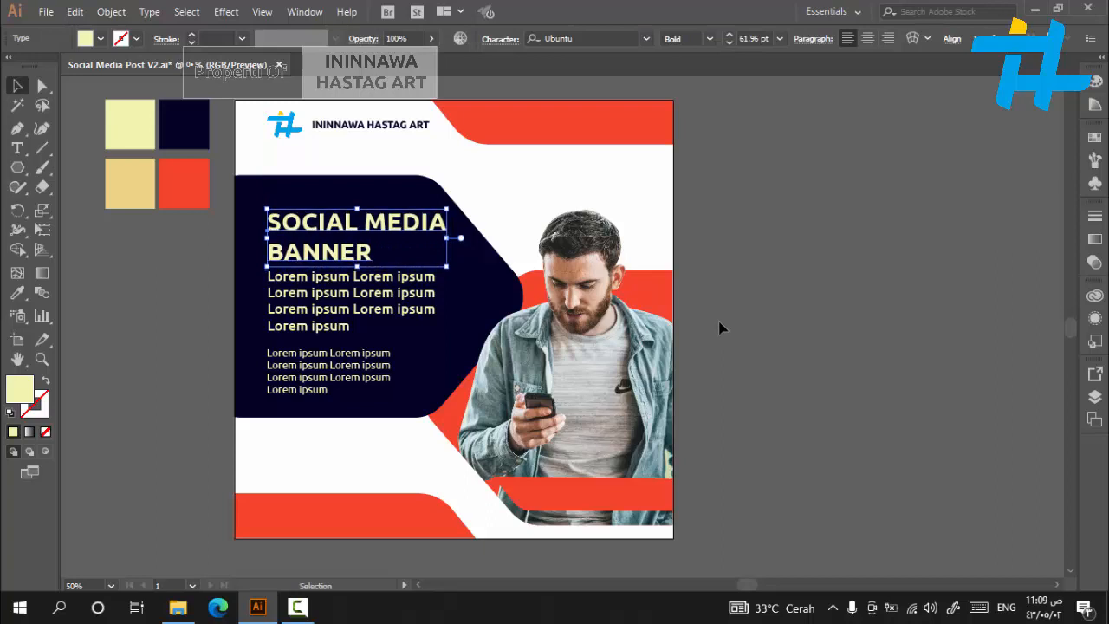
key("Up")
key("Up")
key("Up")
key("Up")
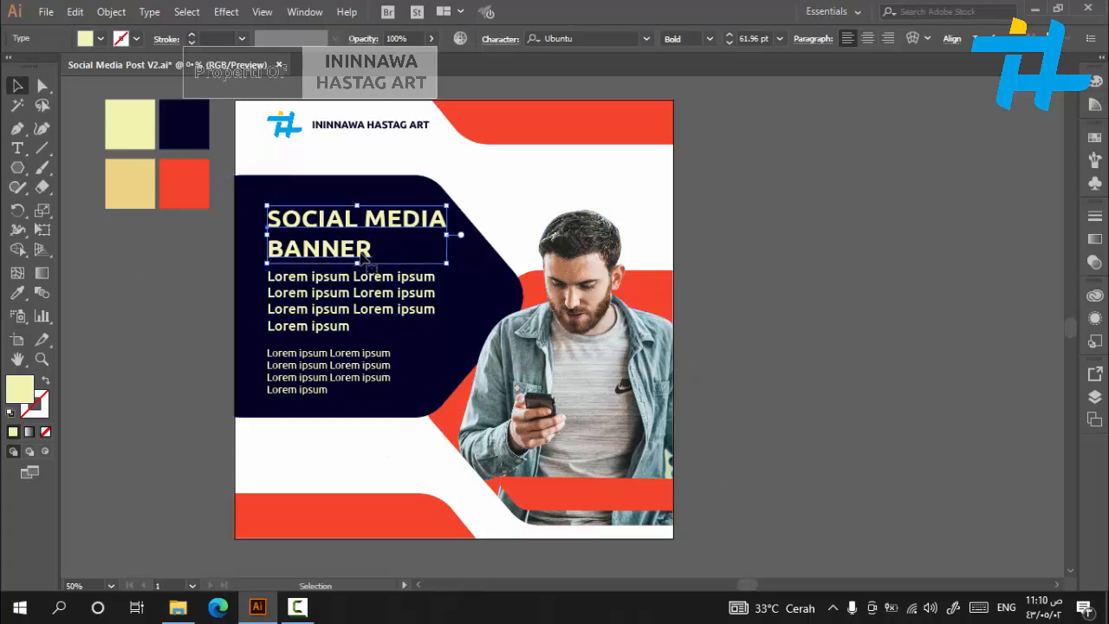
Set the size of the heading's first line, SOCIAL MEDIA, to 45 pt.
key("t")
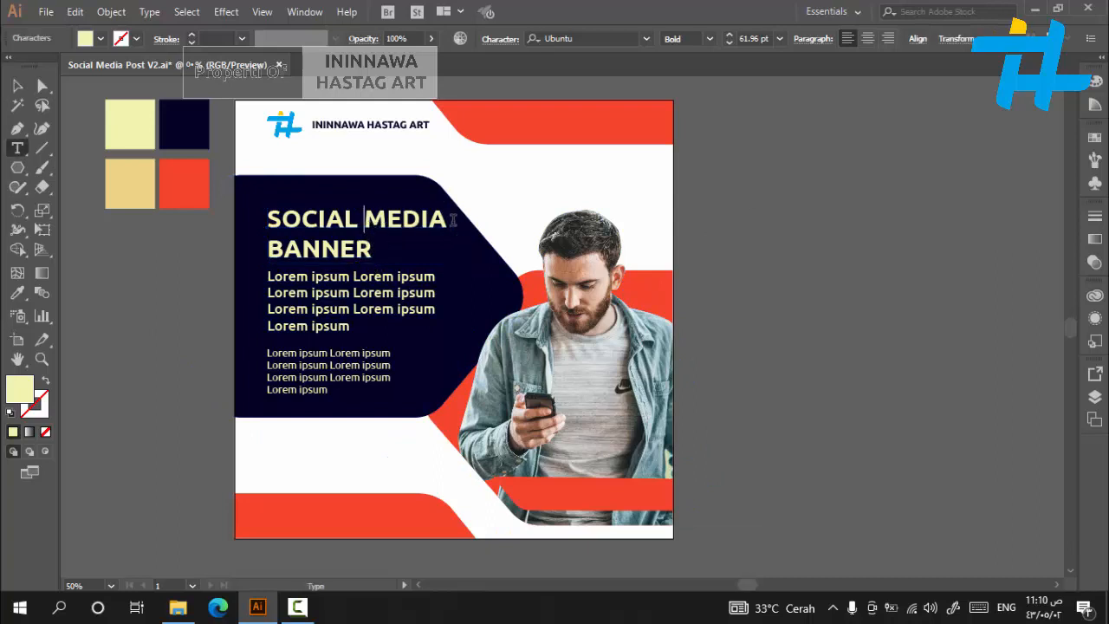
left_click_drag(452, 220, 266, 220)
left_click(750, 38)
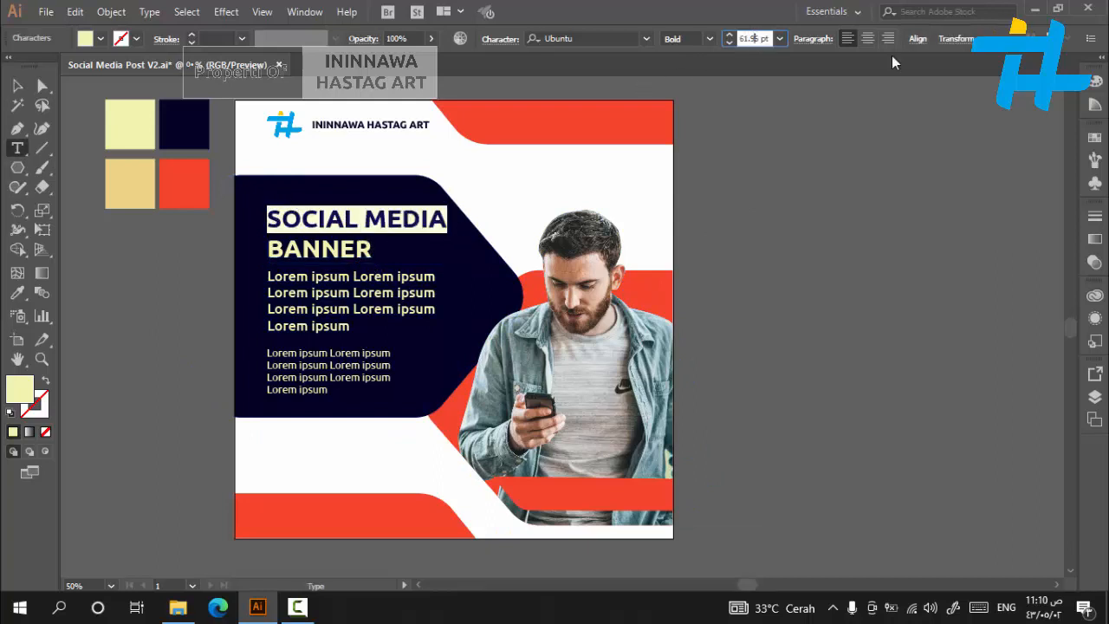
key("BackSpace")
key("BackSpace")
key("BackSpace")
key("BackSpace")
key("BackSpace")
type("45")
key("Return")
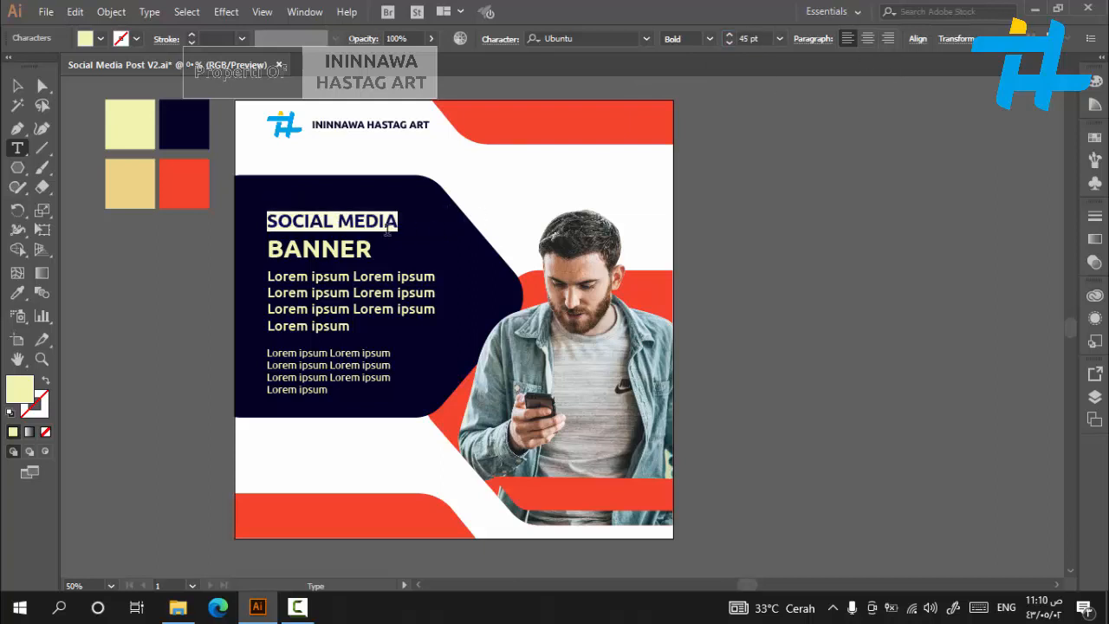
Set the size of the heading's second line, BANNER, to 75 pt.
left_click_drag(382, 248, 246, 247)
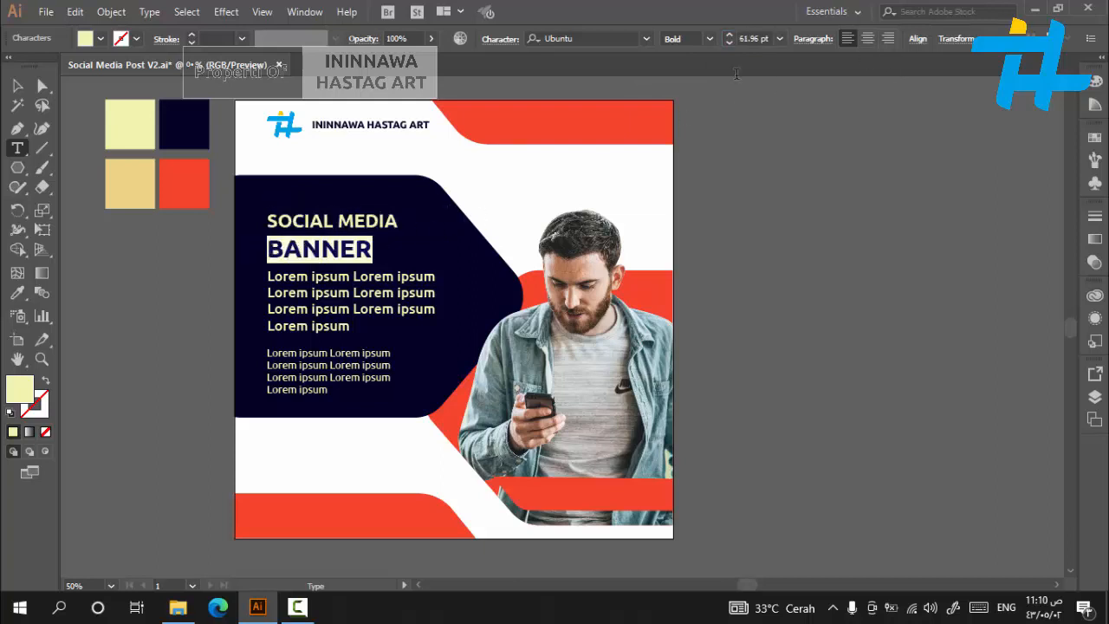
left_click(755, 43)
key("BackSpace")
key("BackSpace")
key("BackSpace")
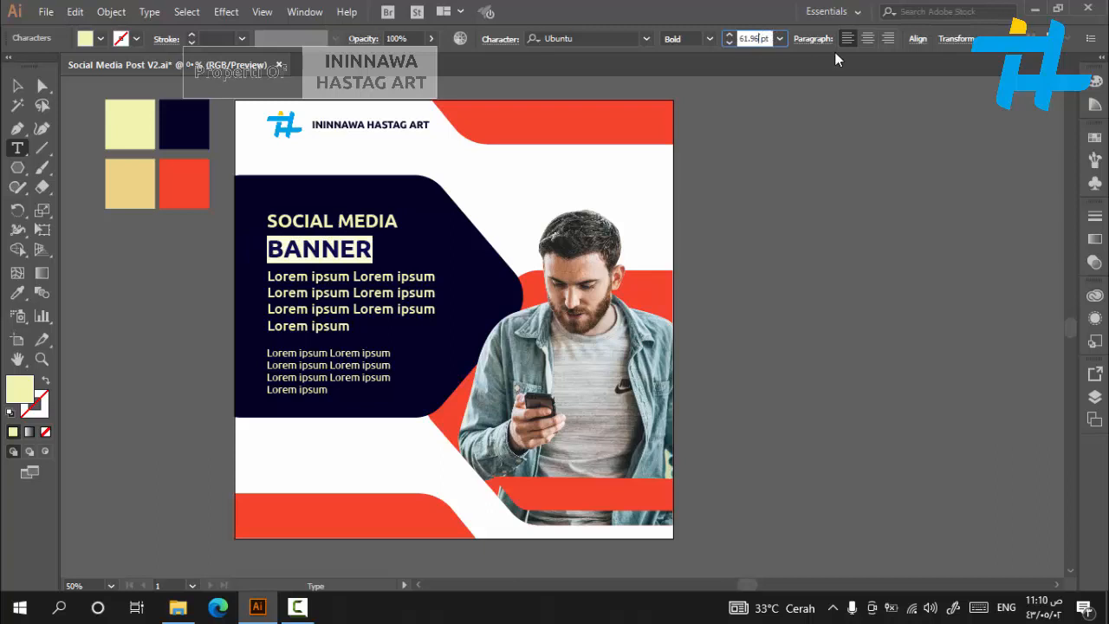
key("BackSpace")
key("BackSpace")
type("75")
key("Return")
left_click(18, 85)
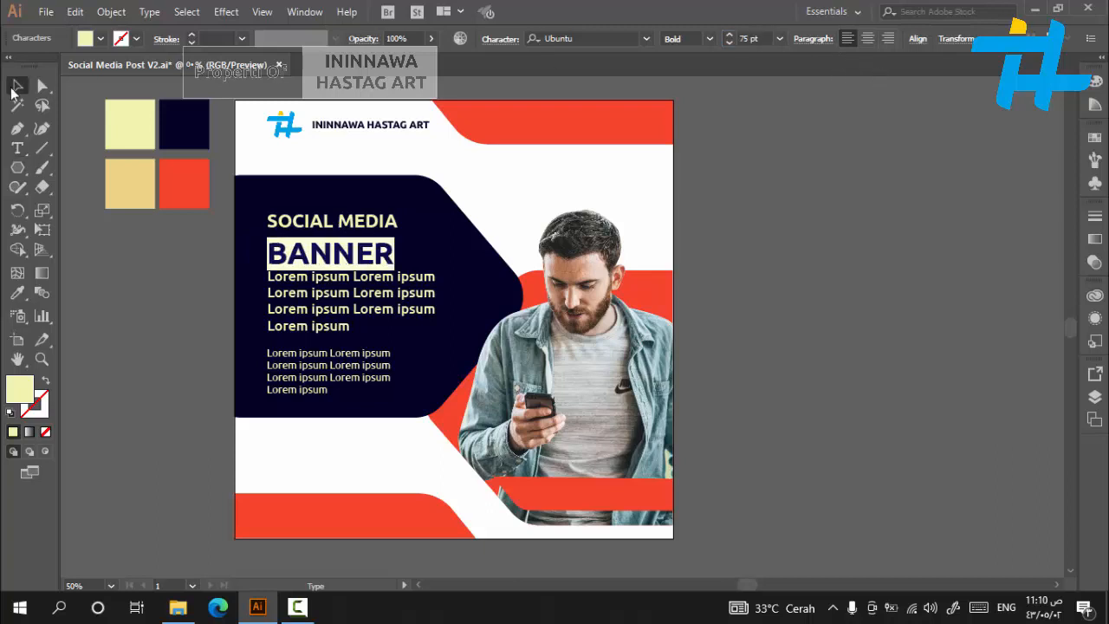
Reduce the space after paragraph to a negative value so the heading's two lines sit closer together.
left_click(813, 38)
left_click(769, 148)
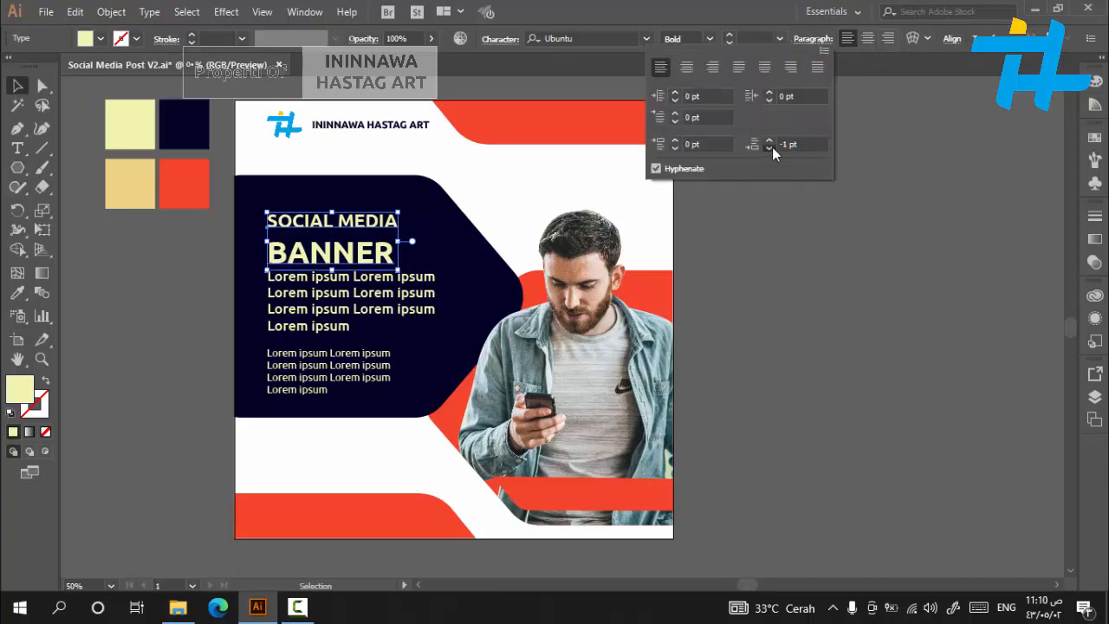
left_click(769, 147)
left_click(769, 148)
left_click(769, 147)
left_click(825, 238)
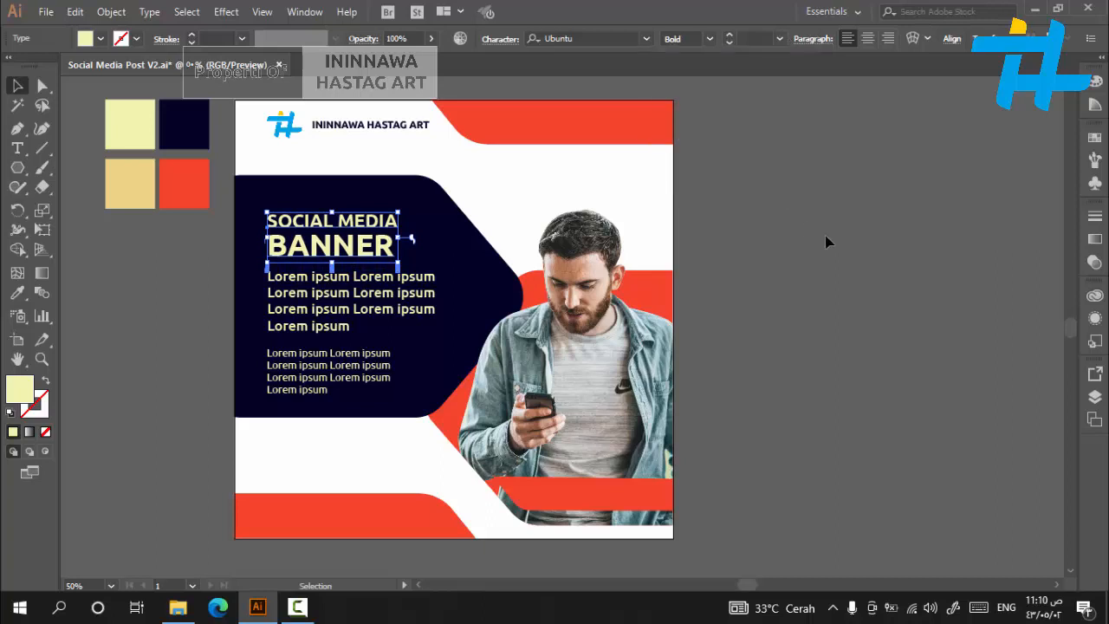
left_click(825, 237)
Move the heading straight up in the navy hexagon and recolour it with the red palette swatch.
left_click_drag(373, 249, 373, 230)
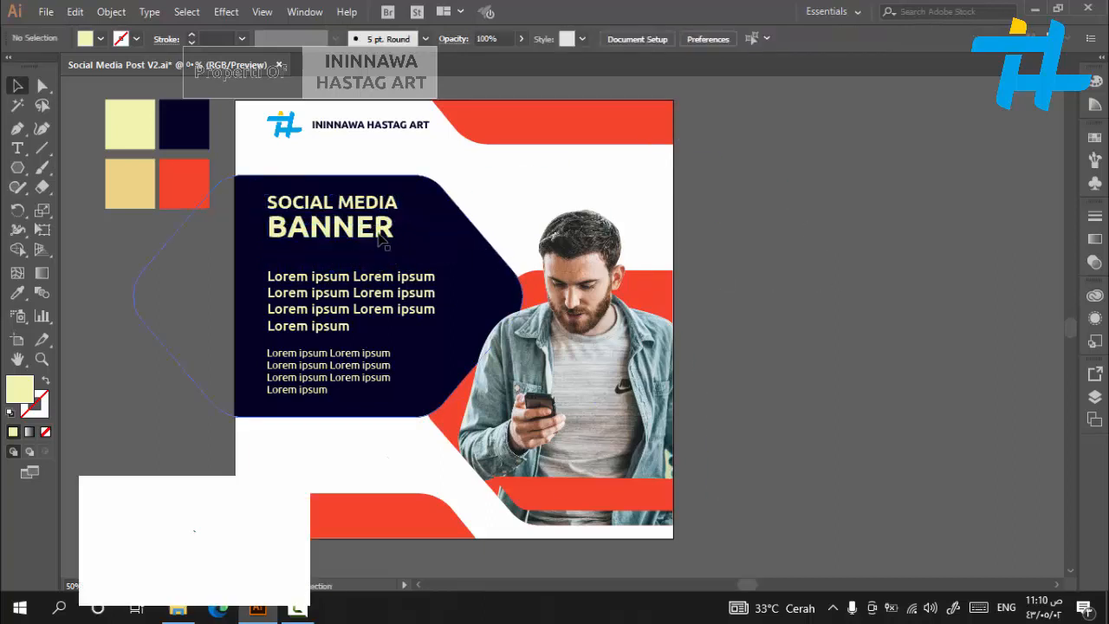
key("i")
left_click(180, 183)
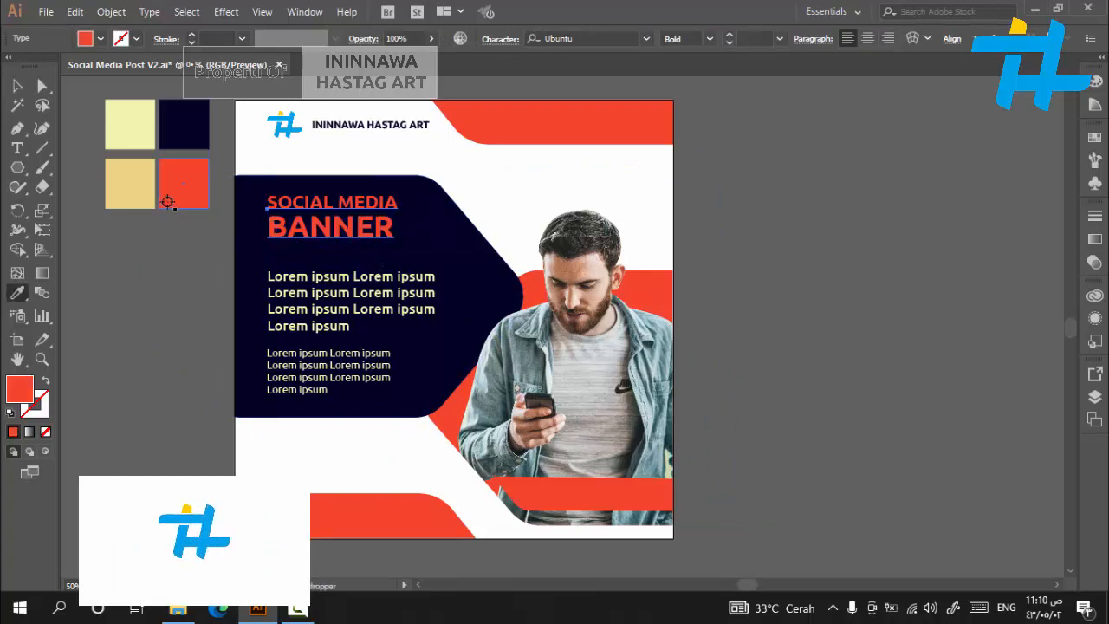
key("v")
left_click(95, 321)
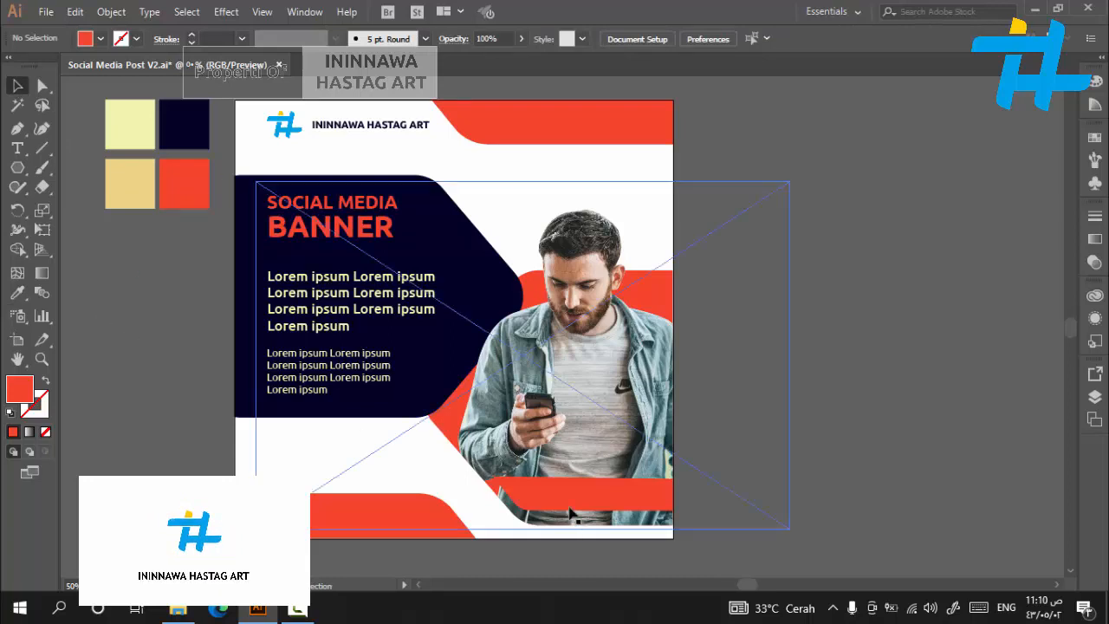
Recolour the red bar across the man's waist with the navy palette swatch.
left_click(548, 496)
left_click(18, 293)
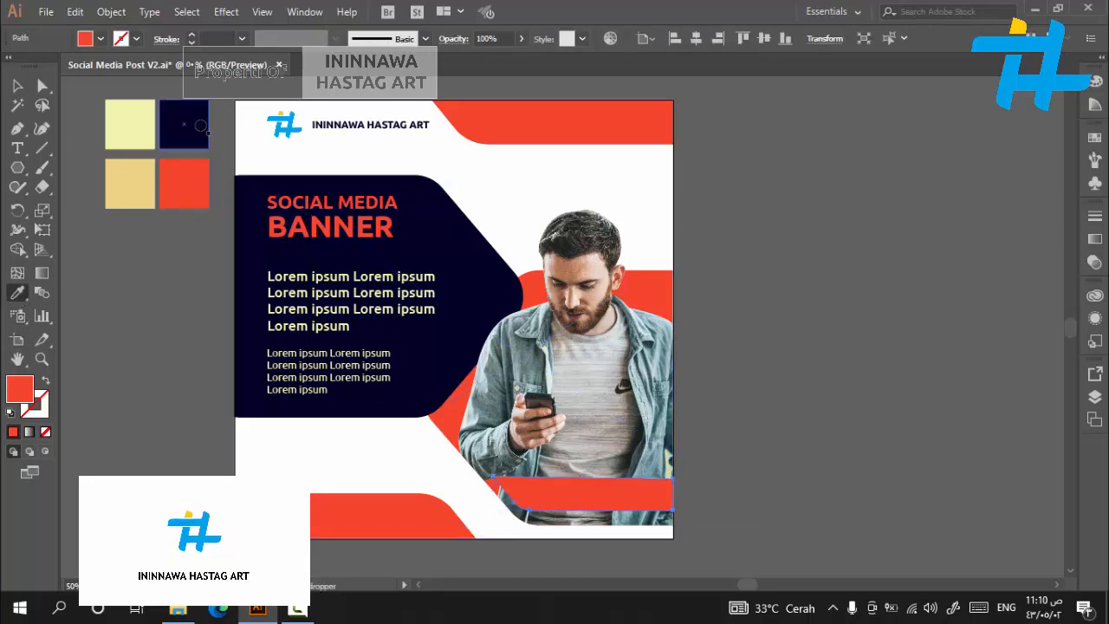
left_click(182, 124)
left_click(18, 87)
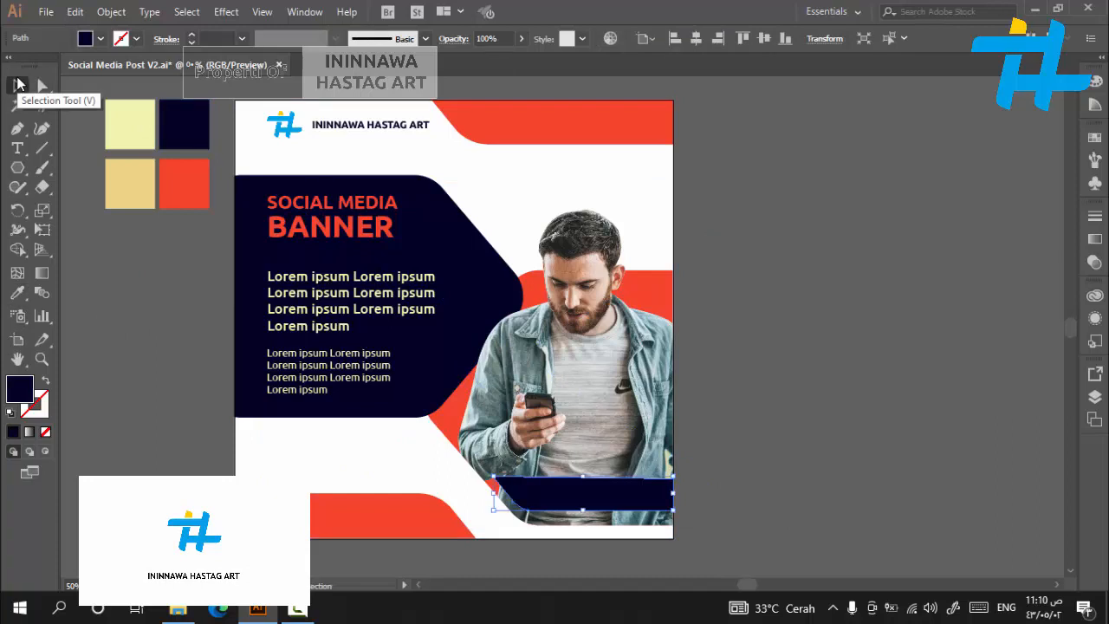
left_click(113, 326)
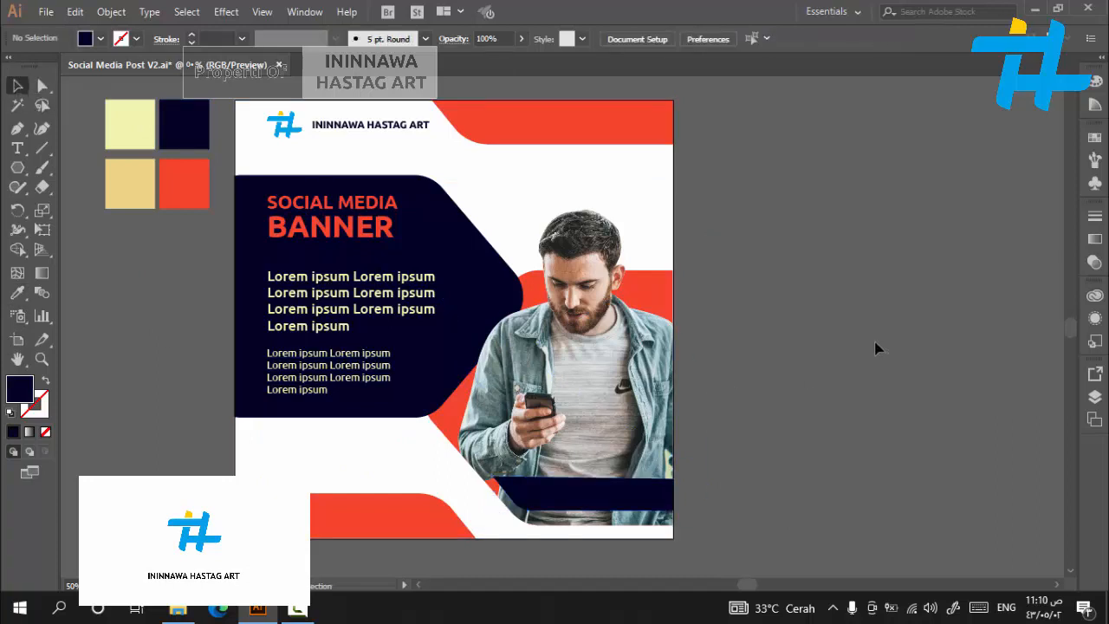
left_click(342, 166)
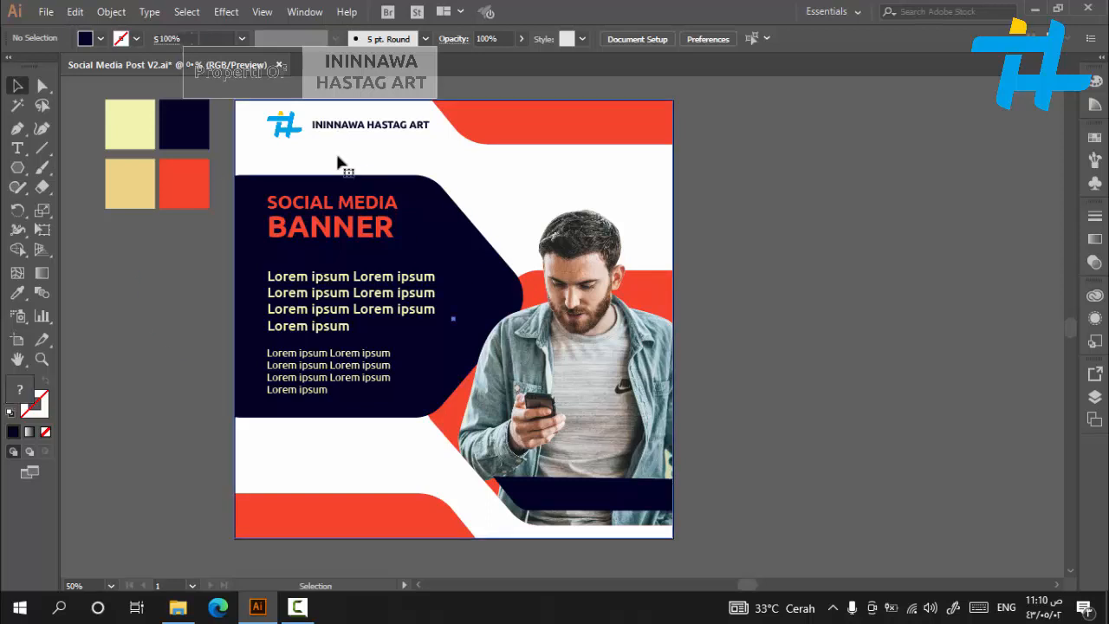
double_click(325, 160)
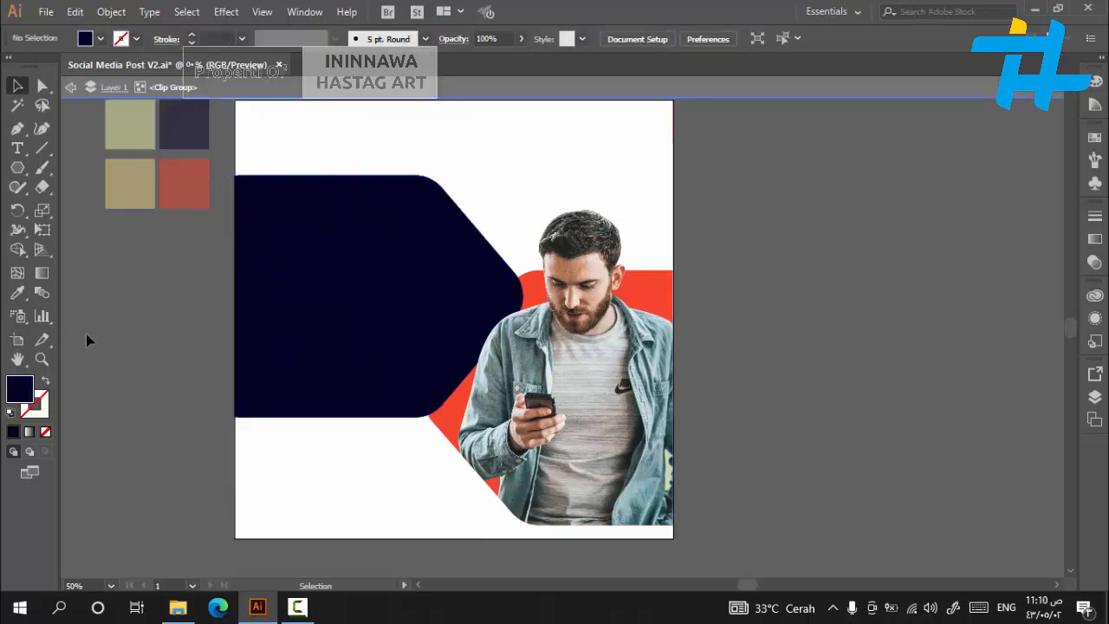
key("Escape")
Copy the cream palette swatch and paste it inside the artboard's clip group.
left_click(122, 130)
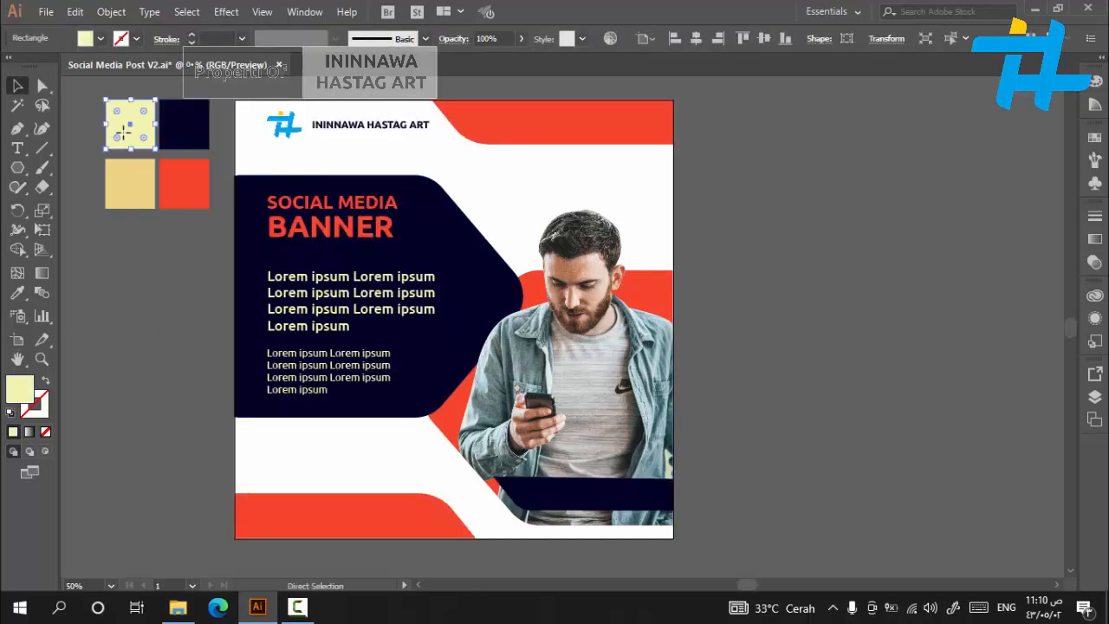
double_click(317, 164)
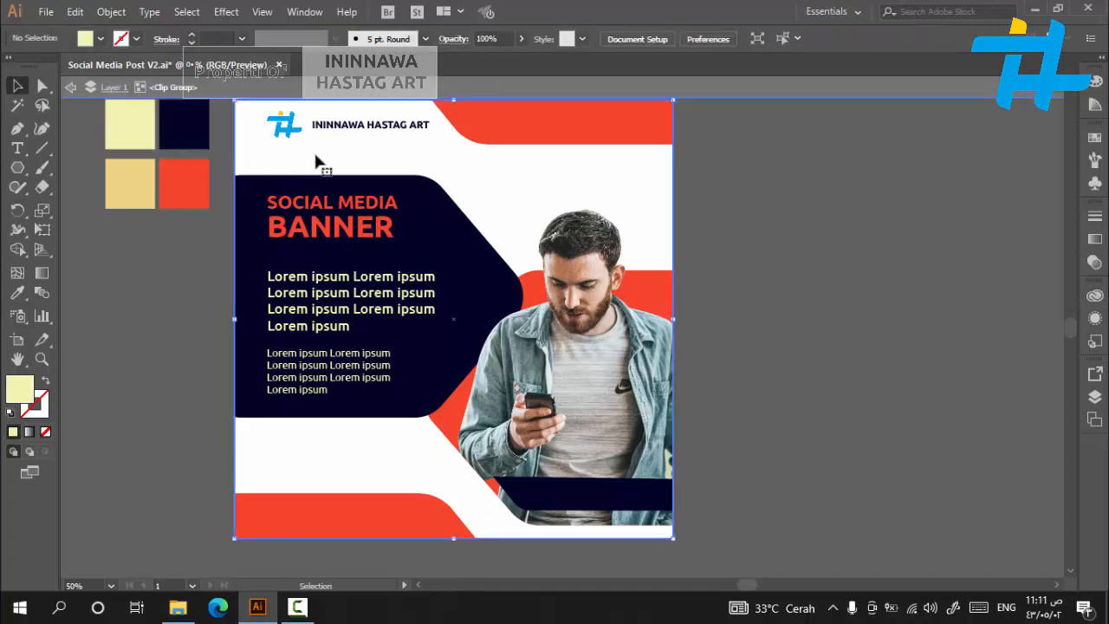
key("ctrl+v")
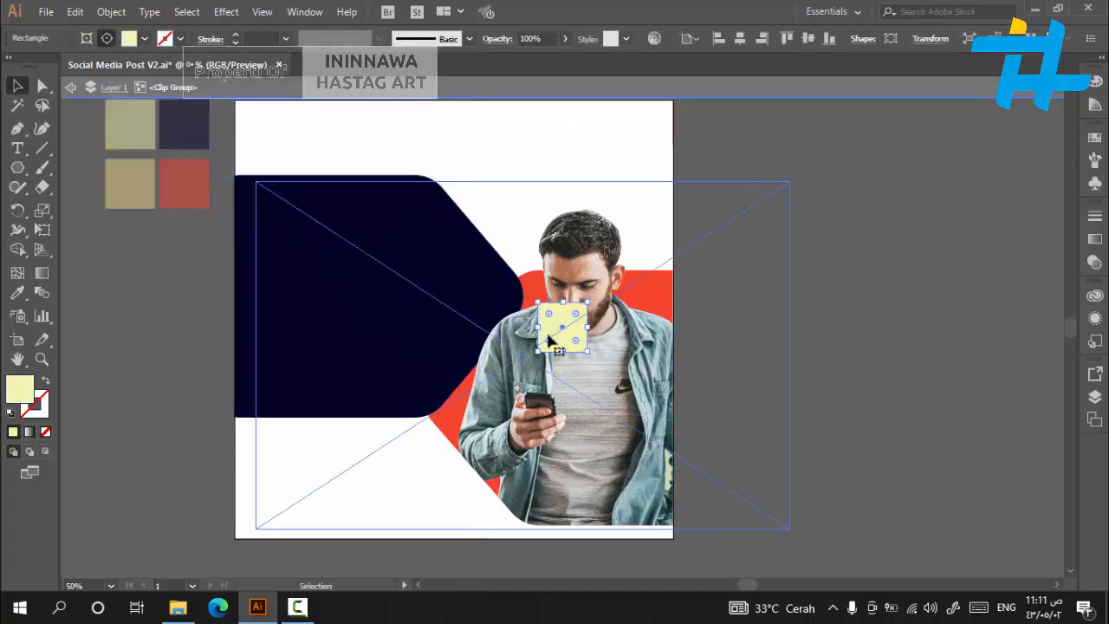
left_click_drag(552, 331, 133, 329)
left_click(305, 135)
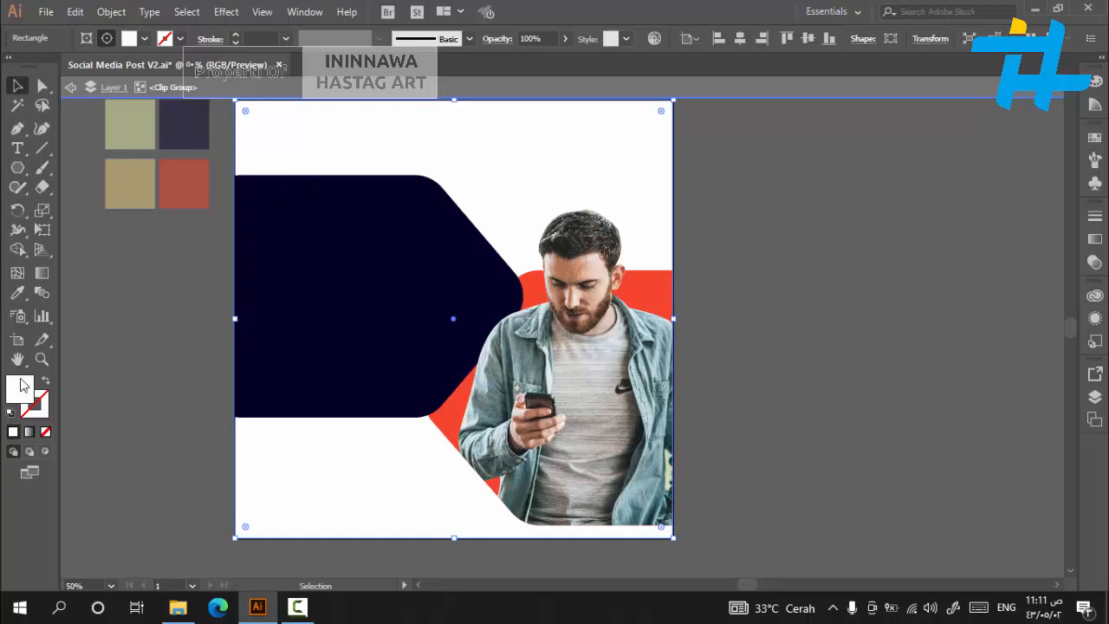
key("ctrl+z")
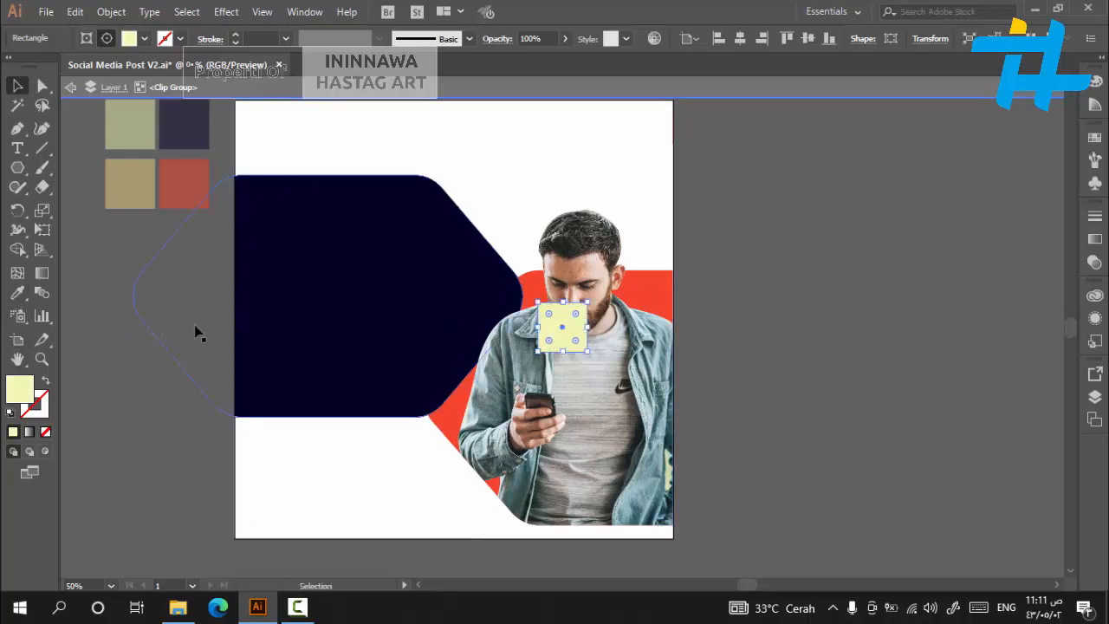
Recolour the white background rectangle with the cream of the pasted swatch.
left_click(285, 132)
left_click(17, 293)
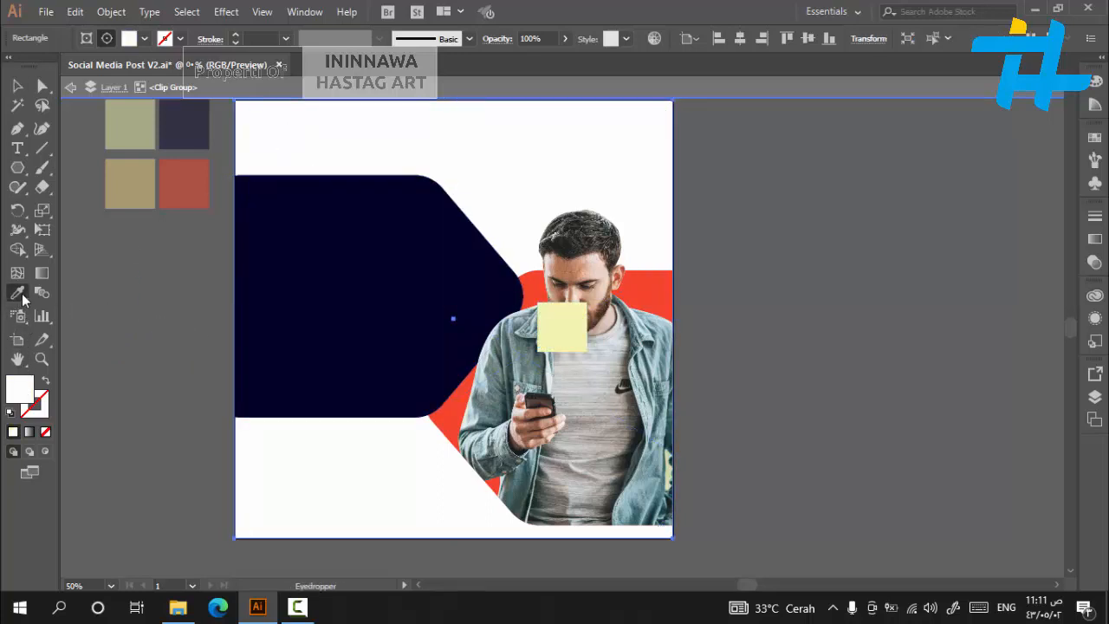
left_click(551, 332)
left_click(18, 86)
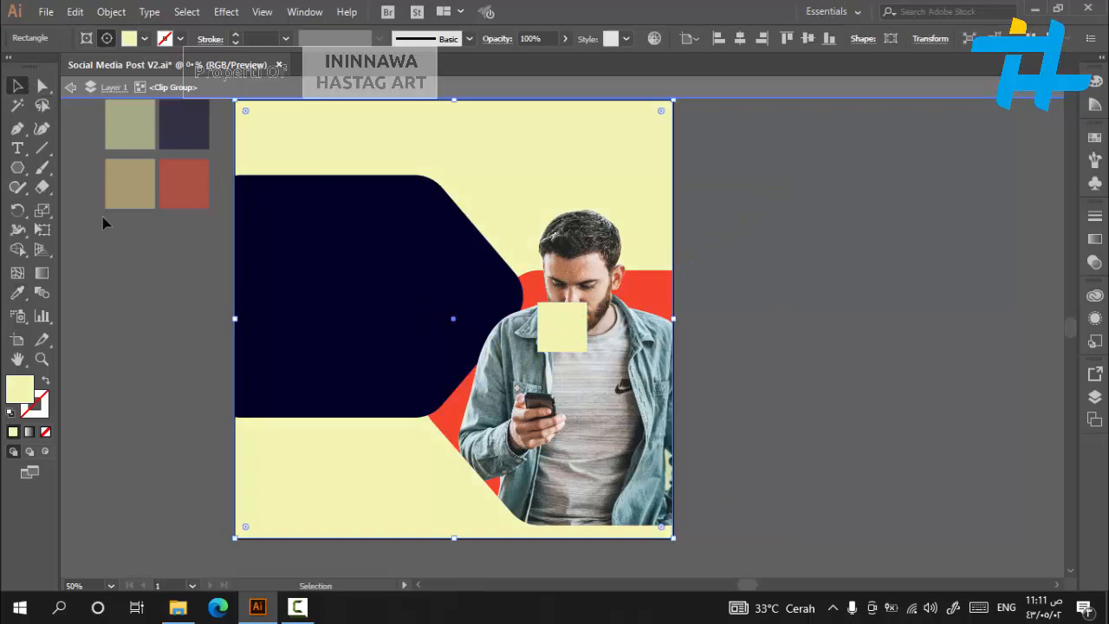
Delete the pasted cream swatch from the clip group and leave isolation mode.
left_click(161, 351)
left_click(559, 336)
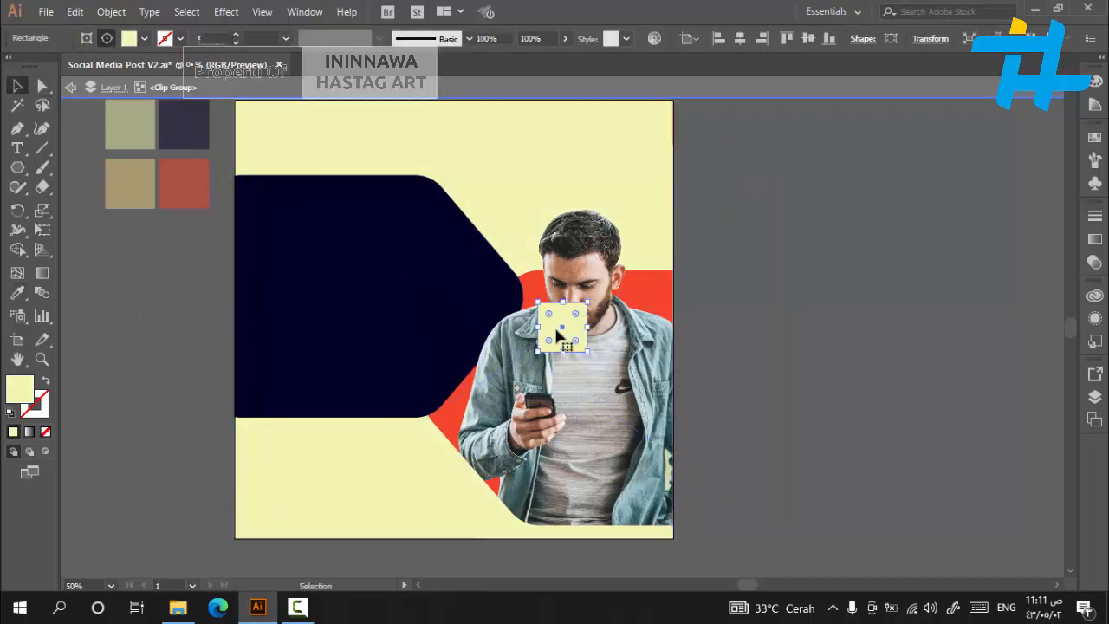
key("Delete")
double_click(919, 323)
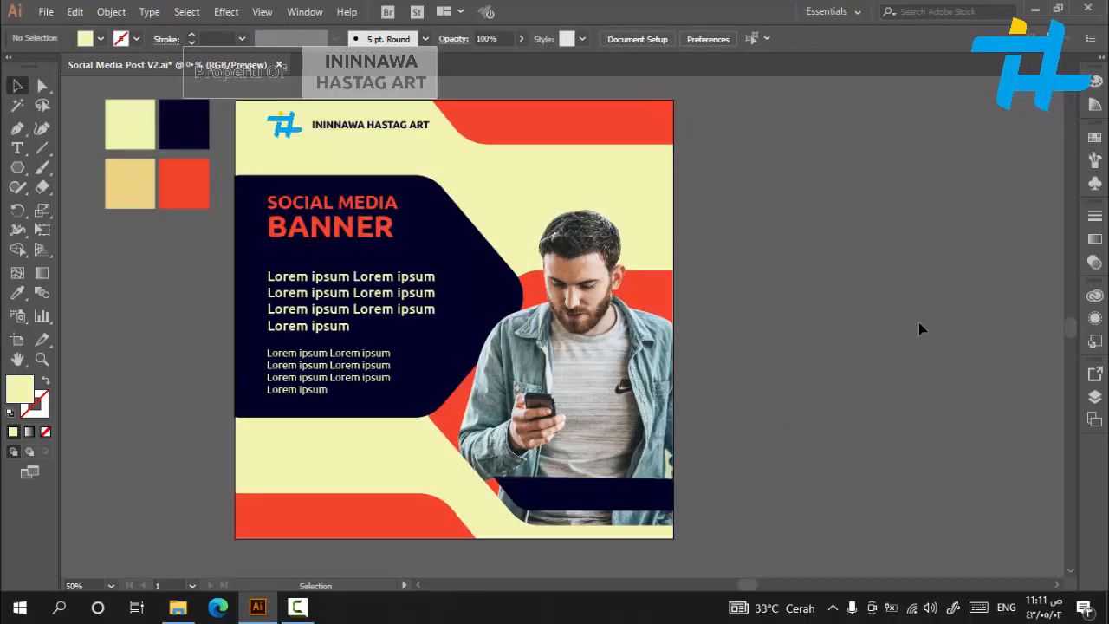
Nudge the heading slightly down and move the social media handles group onto the red shape at the artboard's lower edge.
left_click(353, 239)
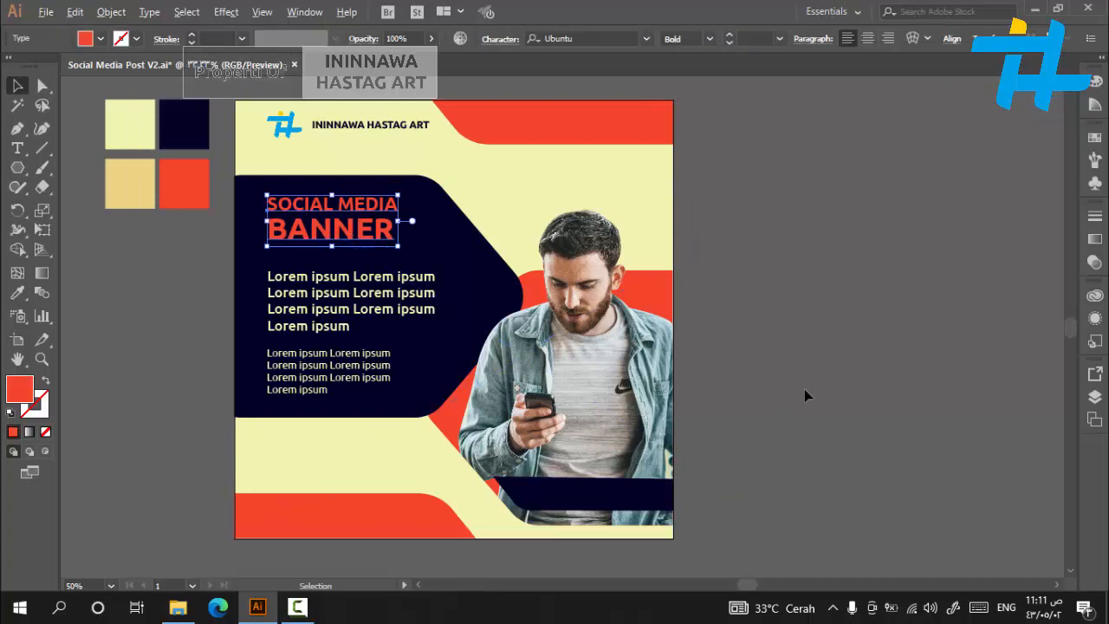
scroll(803, 388, "down", 2)
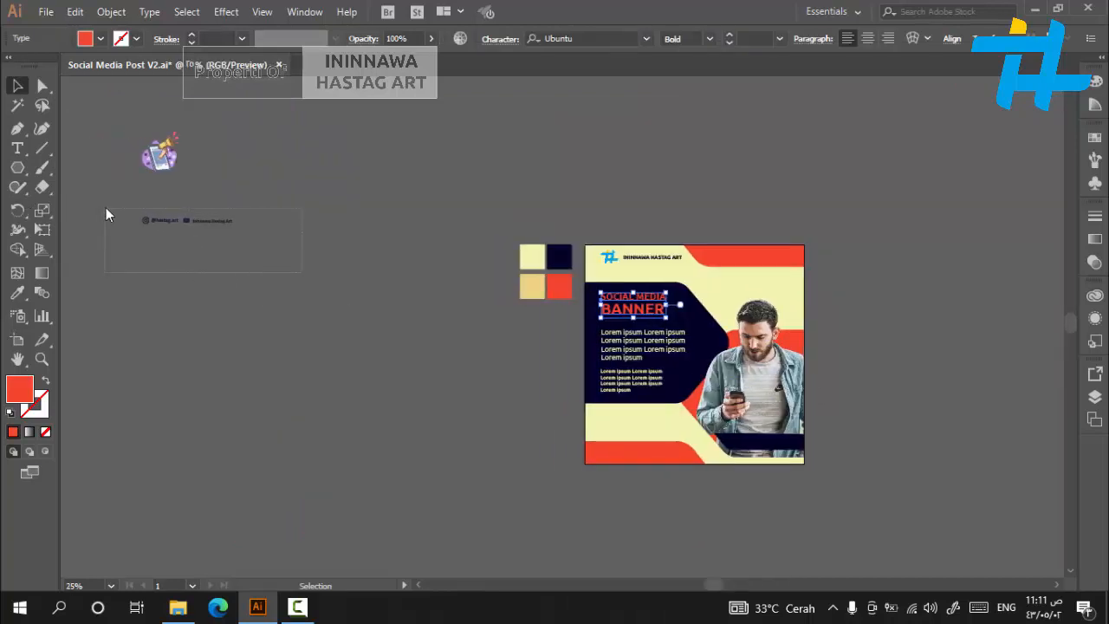
left_click(164, 222)
left_click_drag(164, 221, 624, 452)
scroll(762, 472, "up", 2)
scroll(741, 477, "up", 2)
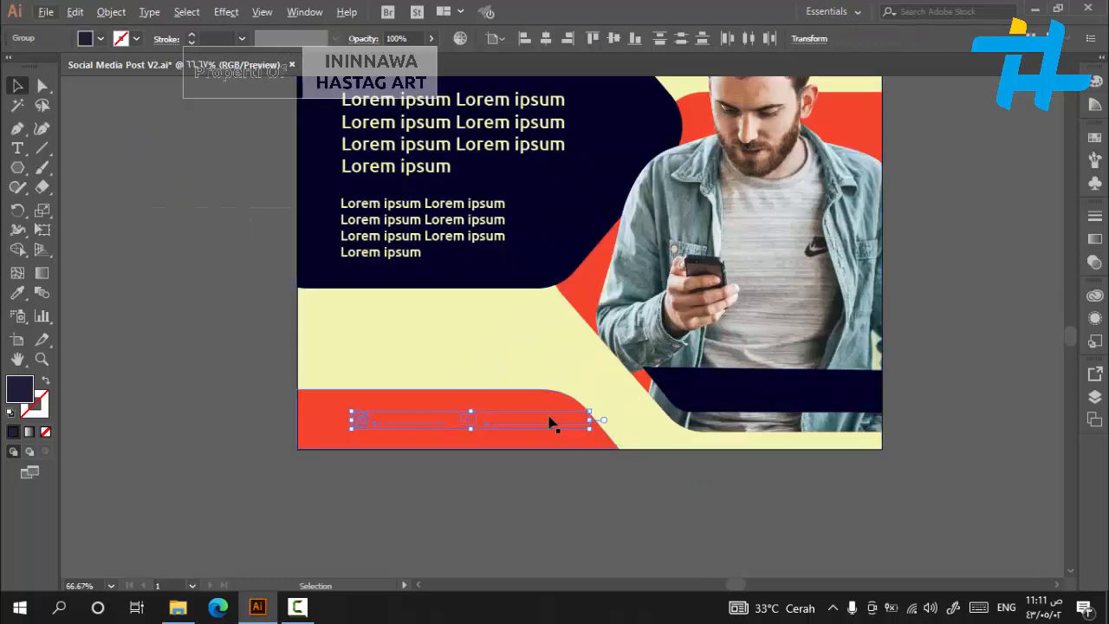
Bring the social media handles group to the front.
right_click(520, 425)
mouse_move(618, 339)
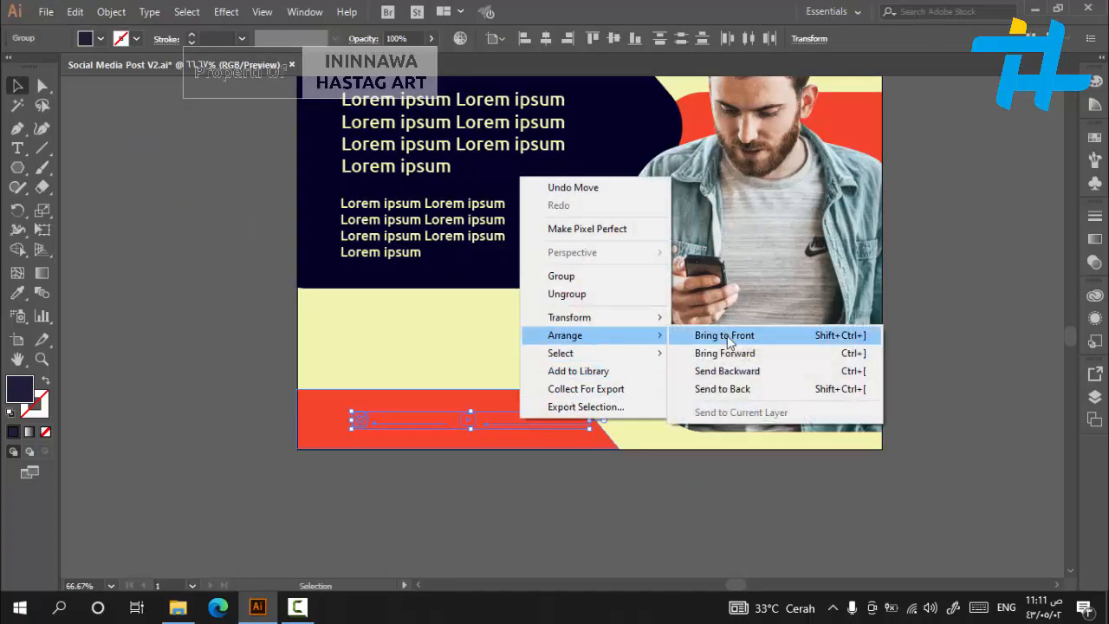
left_click(742, 338)
Recolour the social media handles group with the cream palette swatch.
scroll(388, 421, "up", 5)
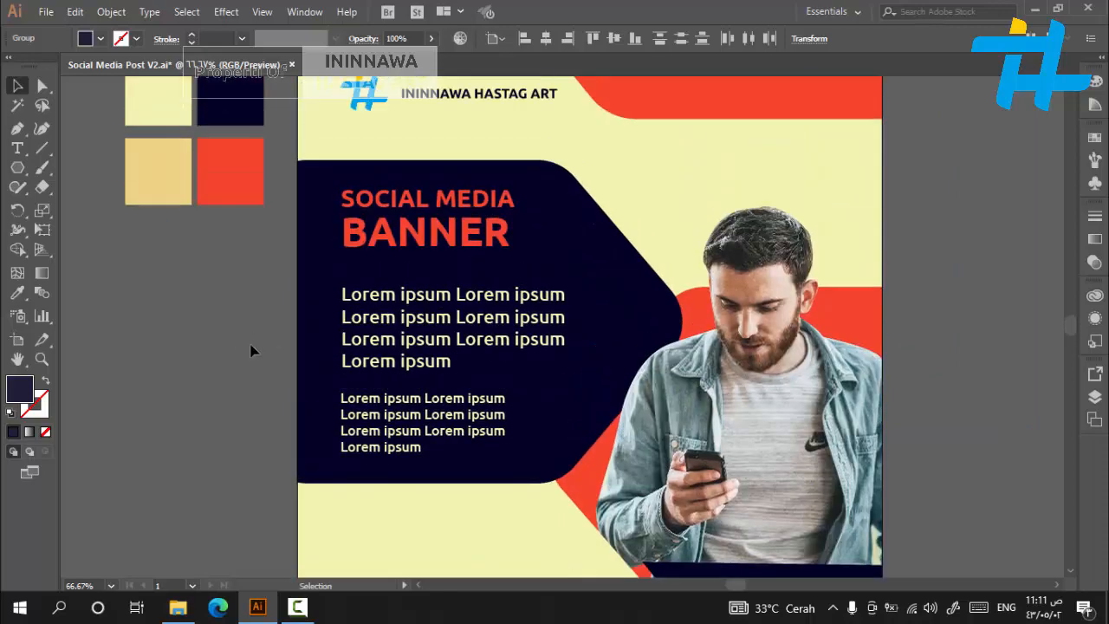
left_click(18, 293)
left_click(140, 102)
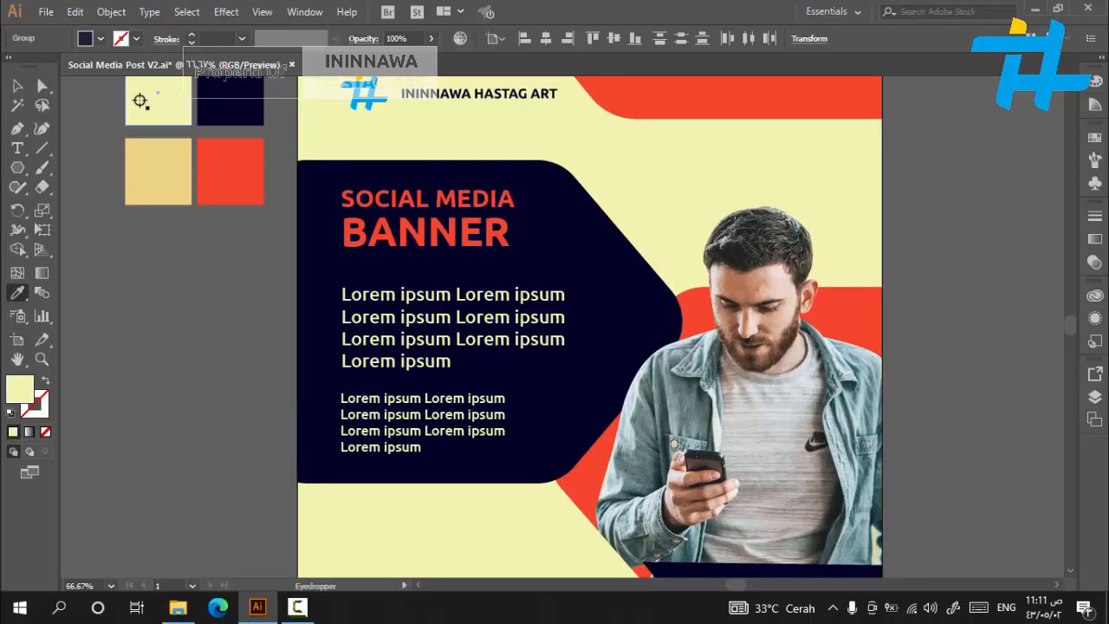
left_click(15, 86)
Shift the handles group leftward within the lower red shape and stretch that shape slightly wider to the right.
scroll(366, 384, "down", 4)
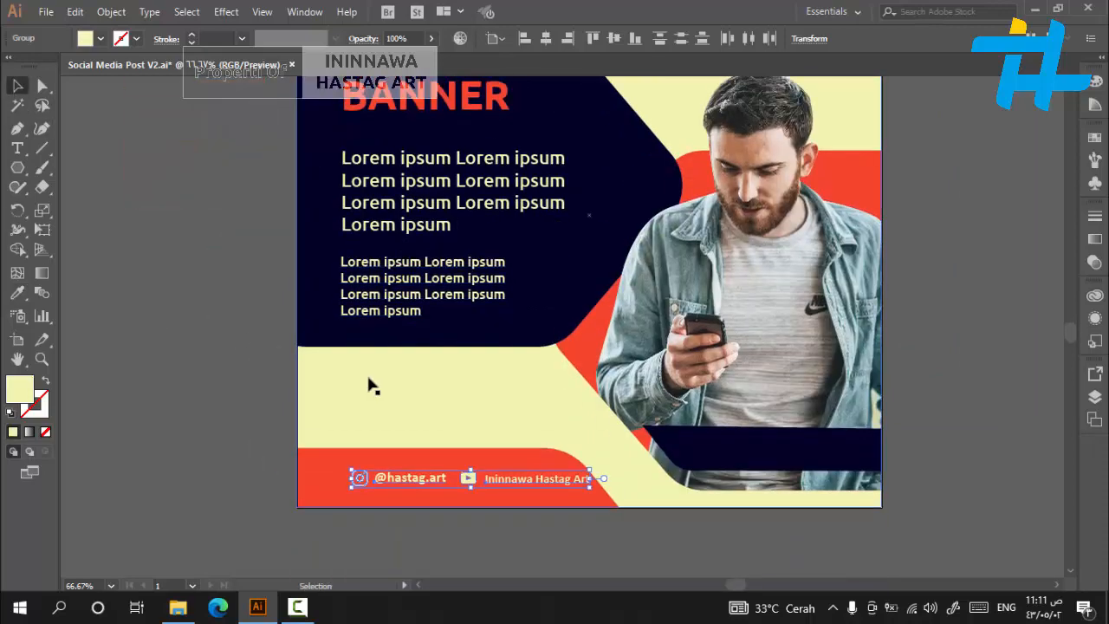
left_click(525, 491)
left_click_drag(522, 489, 496, 488)
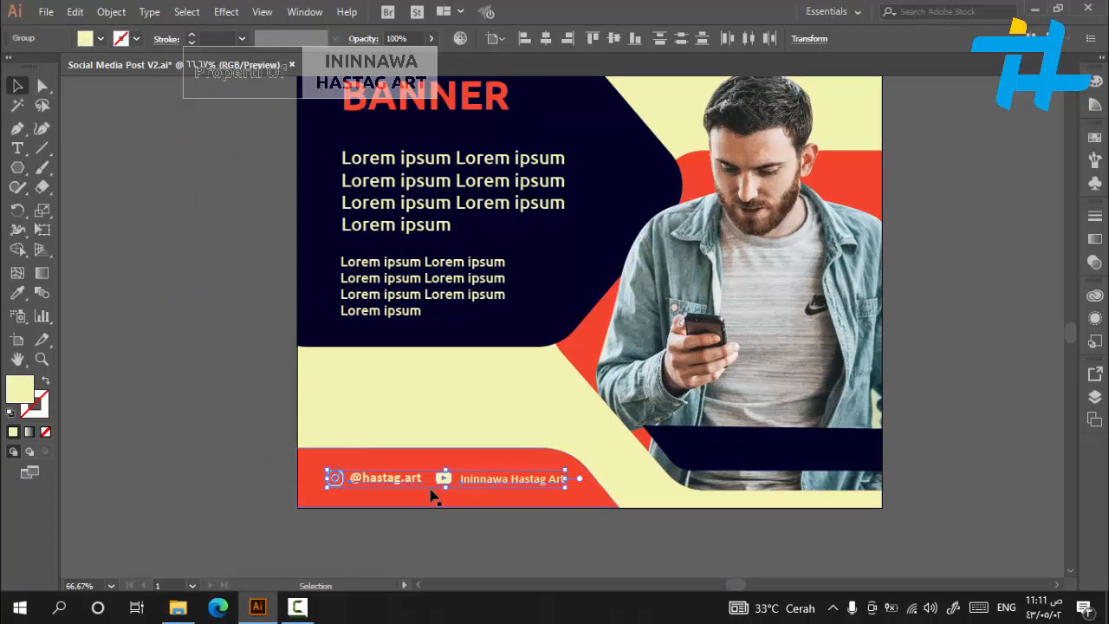
left_click_drag(489, 483, 496, 482)
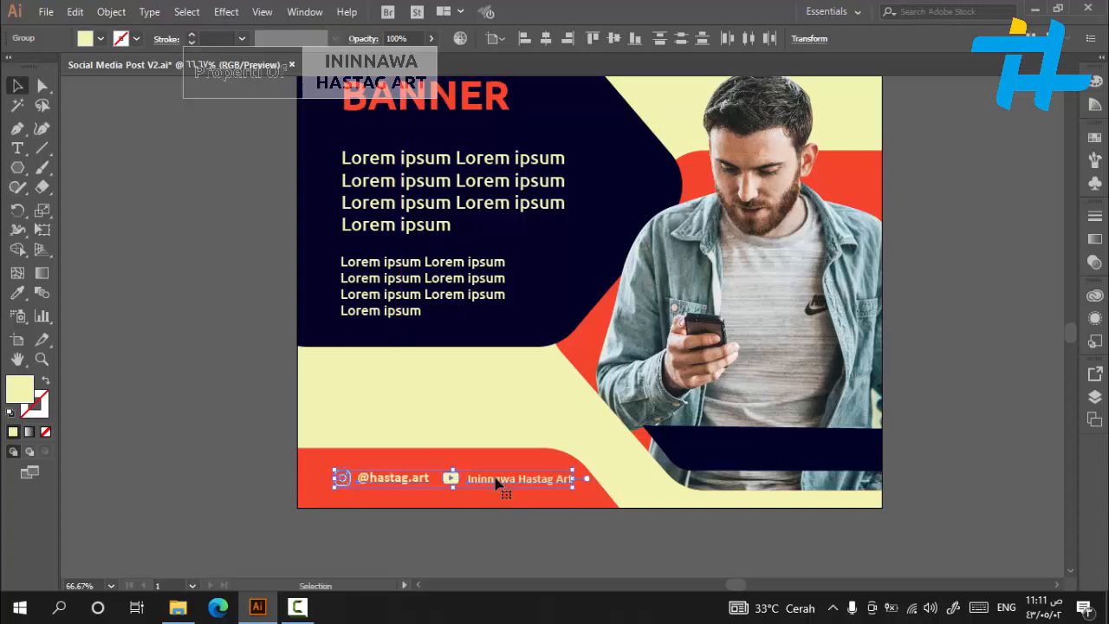
left_click(227, 480)
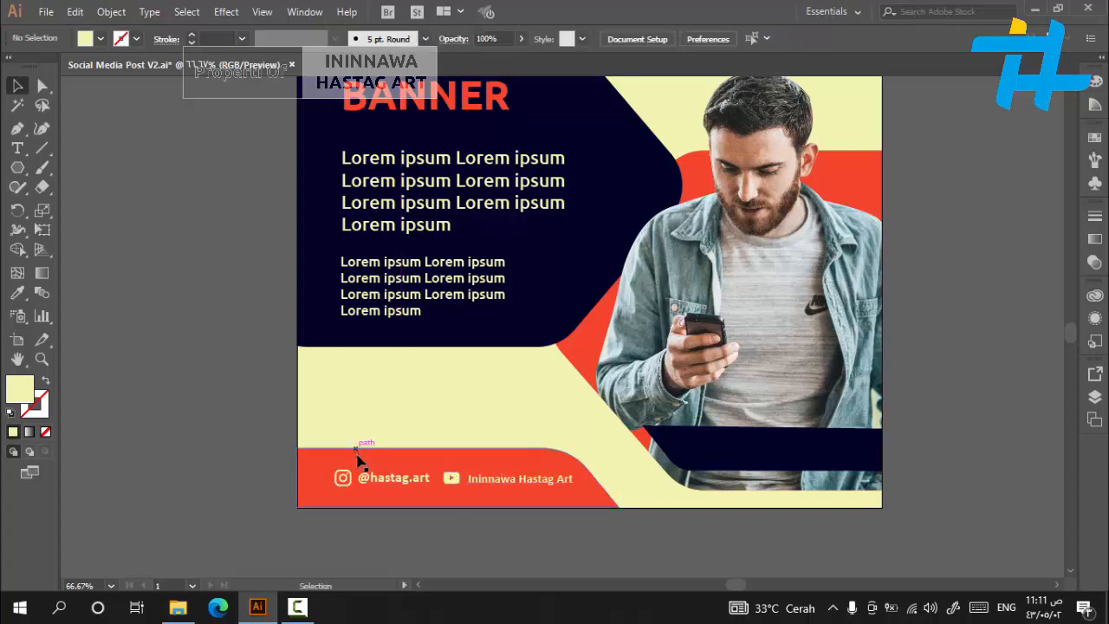
left_click(356, 459)
left_click_drag(619, 477, 623, 483)
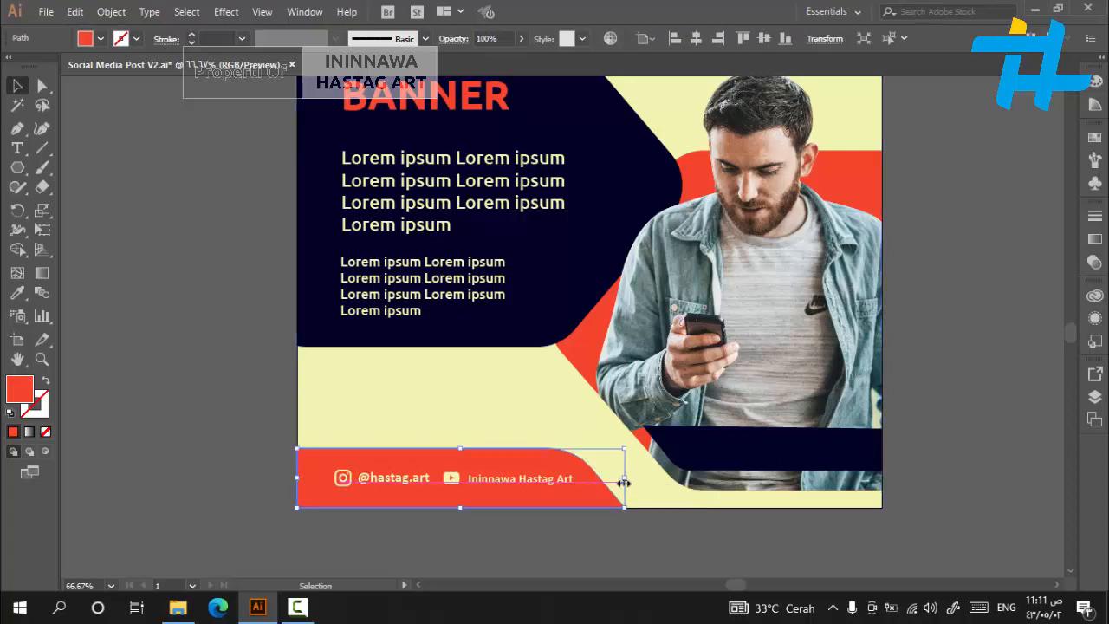
Recolour the social media handles group with the navy of the hexagon.
left_click(398, 479)
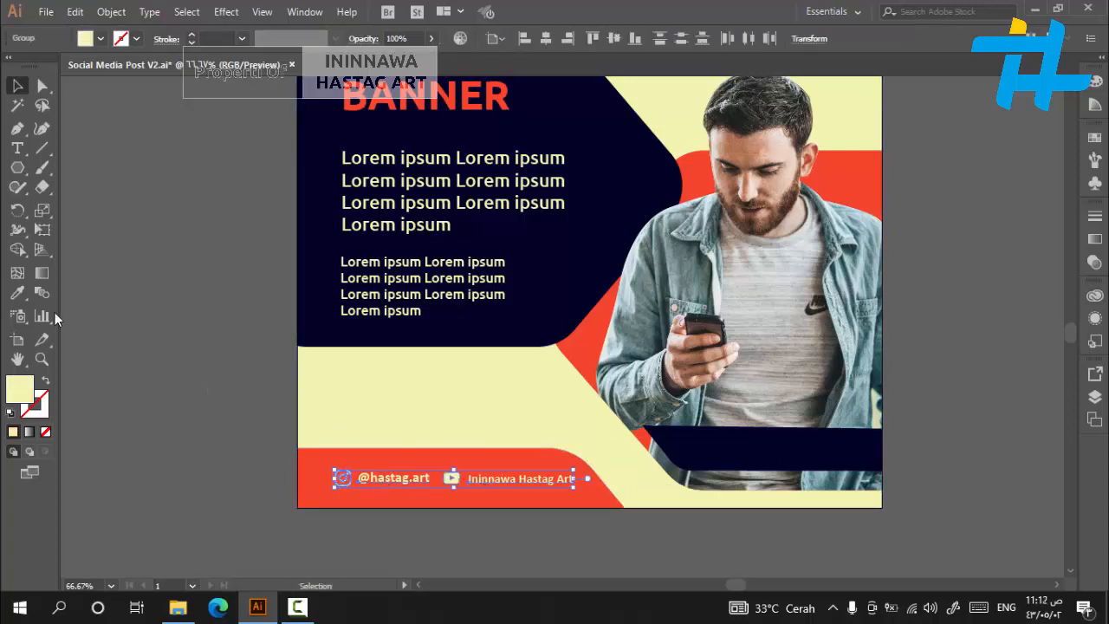
left_click(18, 291)
left_click(498, 339)
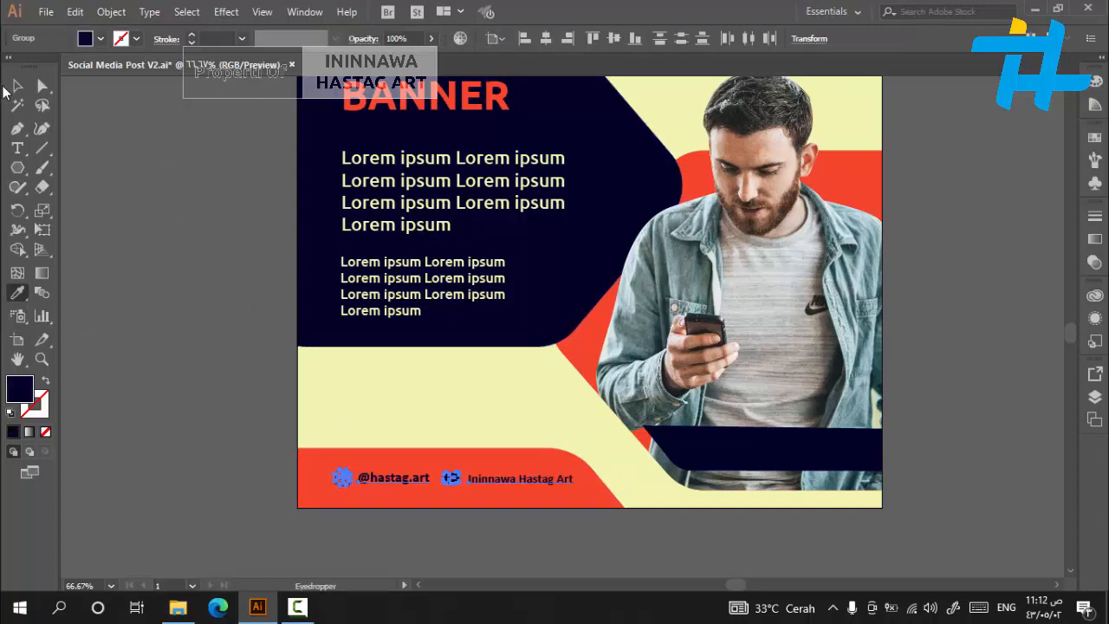
key("v")
left_click(178, 293)
scroll(152, 312, "down", 1)
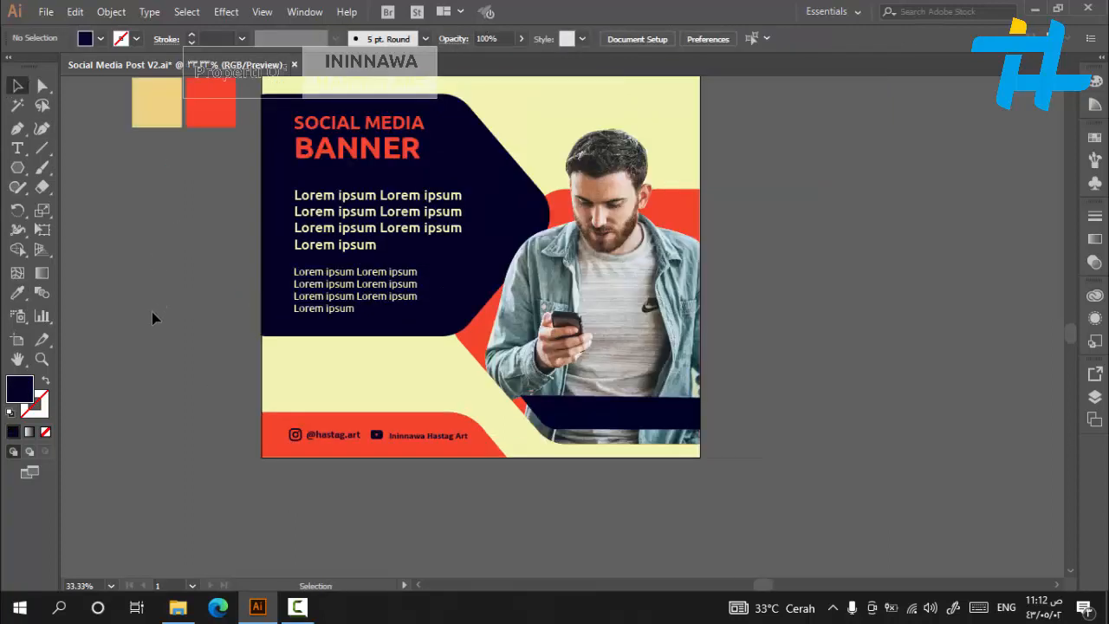
scroll(152, 312, "down", 1)
scroll(154, 317, "up", 1)
scroll(339, 424, "up", 1)
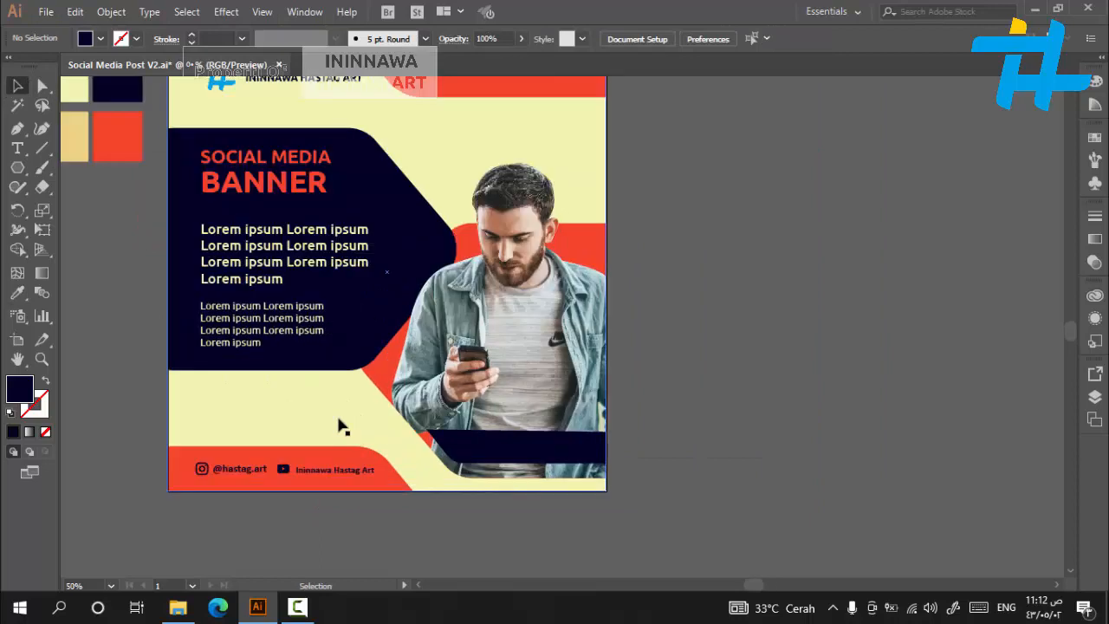
scroll(340, 424, "up", 2)
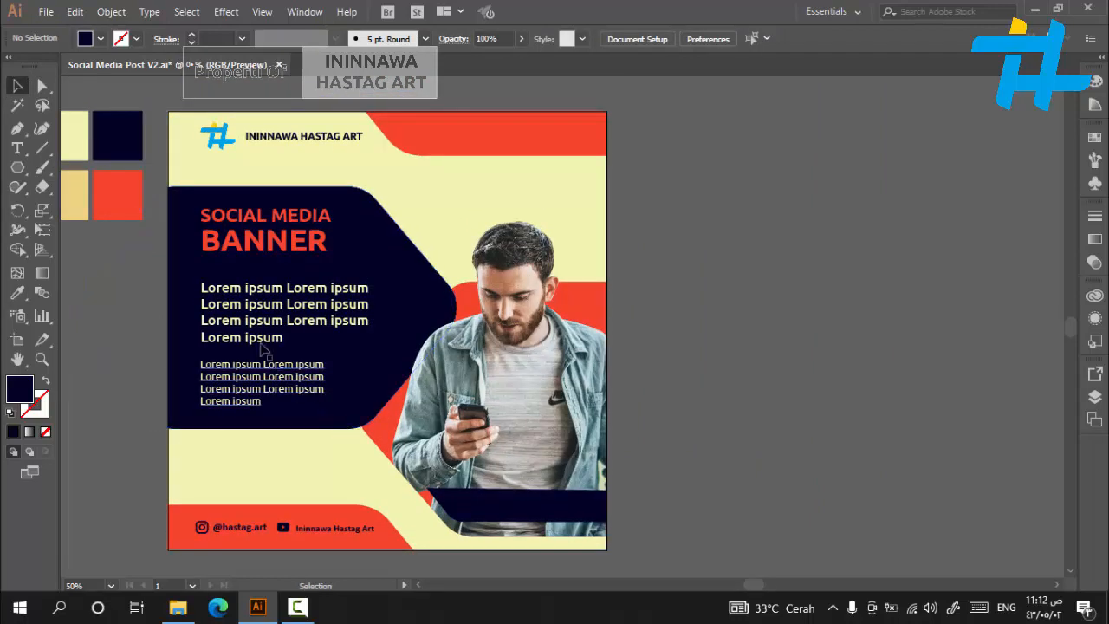
left_click(285, 241)
left_click_drag(288, 252, 307, 464)
double_click(305, 460)
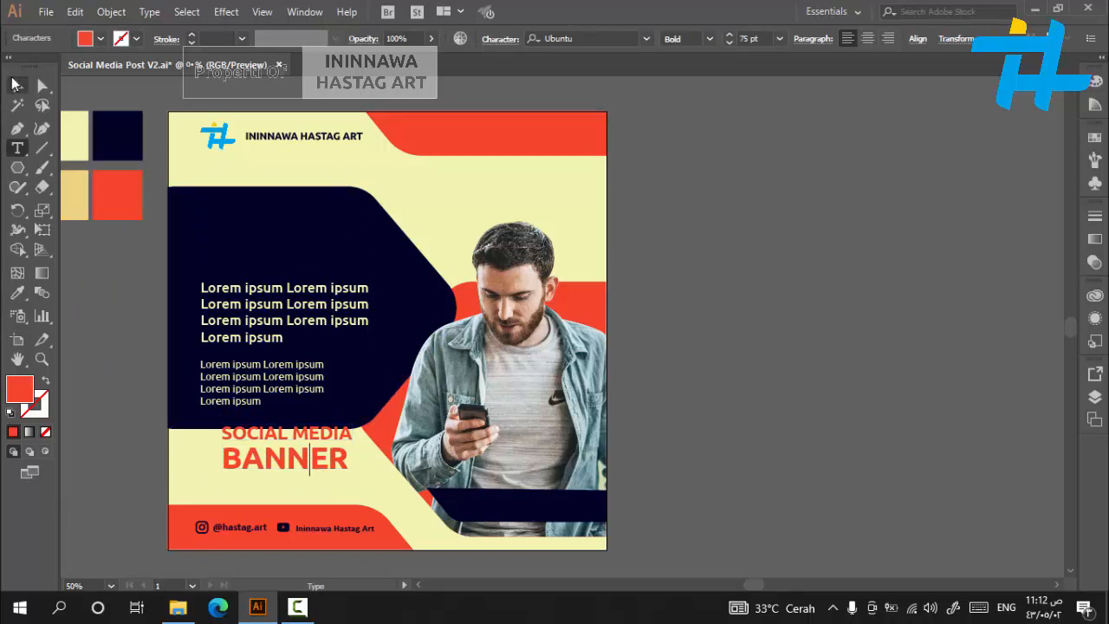
left_click(14, 84)
key("ctrl+z")
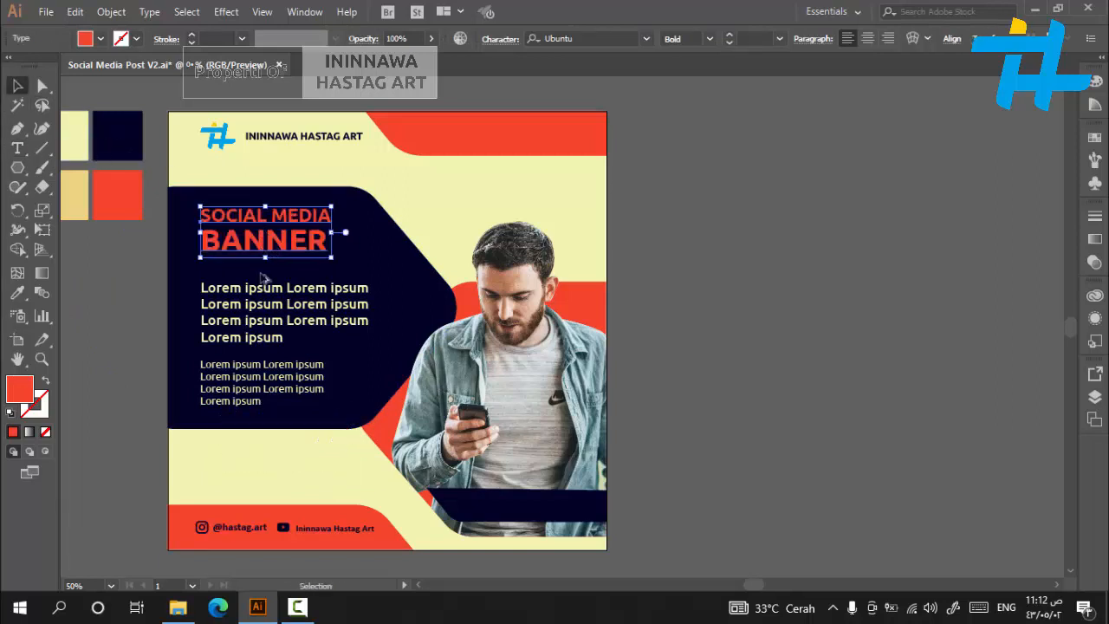
Duplicate the heading below the navy hexagon and replace the copy's text with "order now".
left_click_drag(267, 241, 260, 465, "alt")
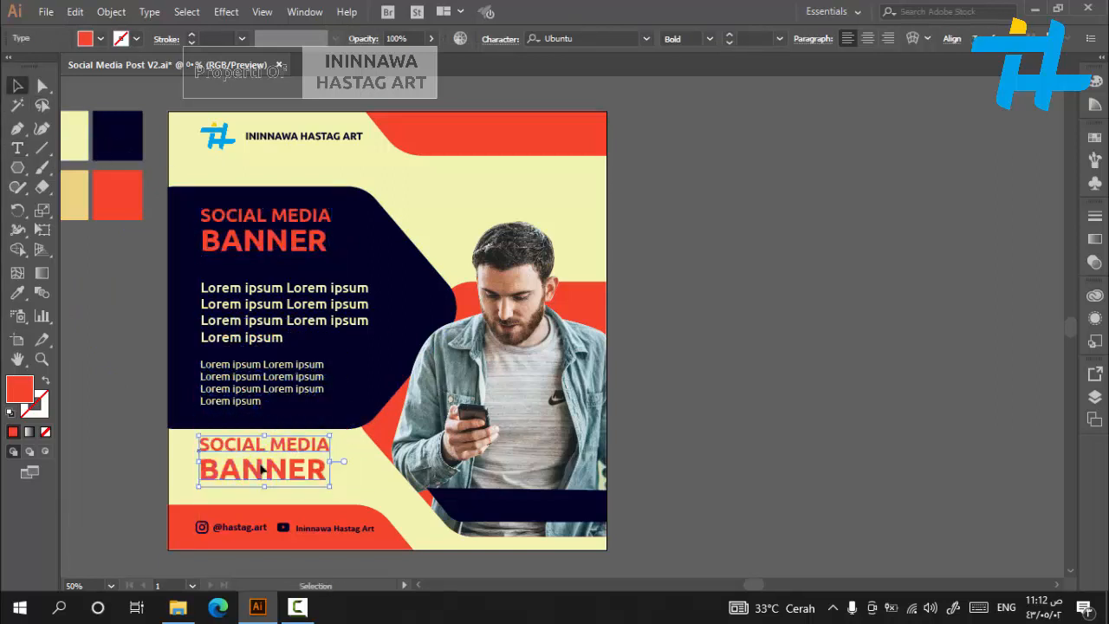
double_click(292, 468)
key("ctrl+a")
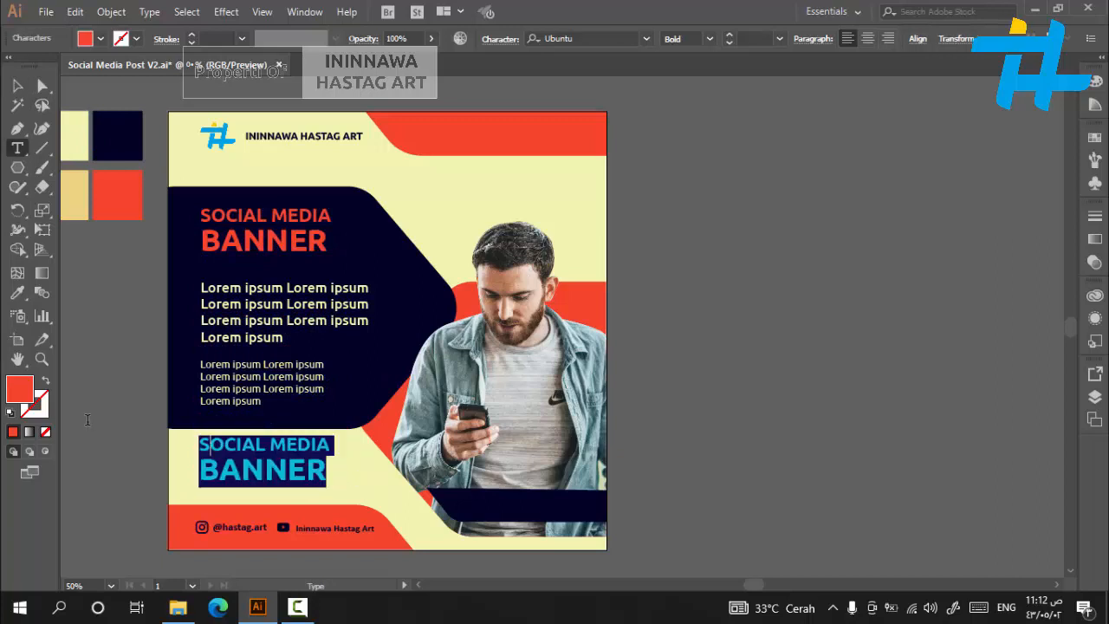
type("order now")
key("Escape")
Set the "order now" text to Bold Italic and place it on the navy bar across the man's waist.
left_click(708, 38)
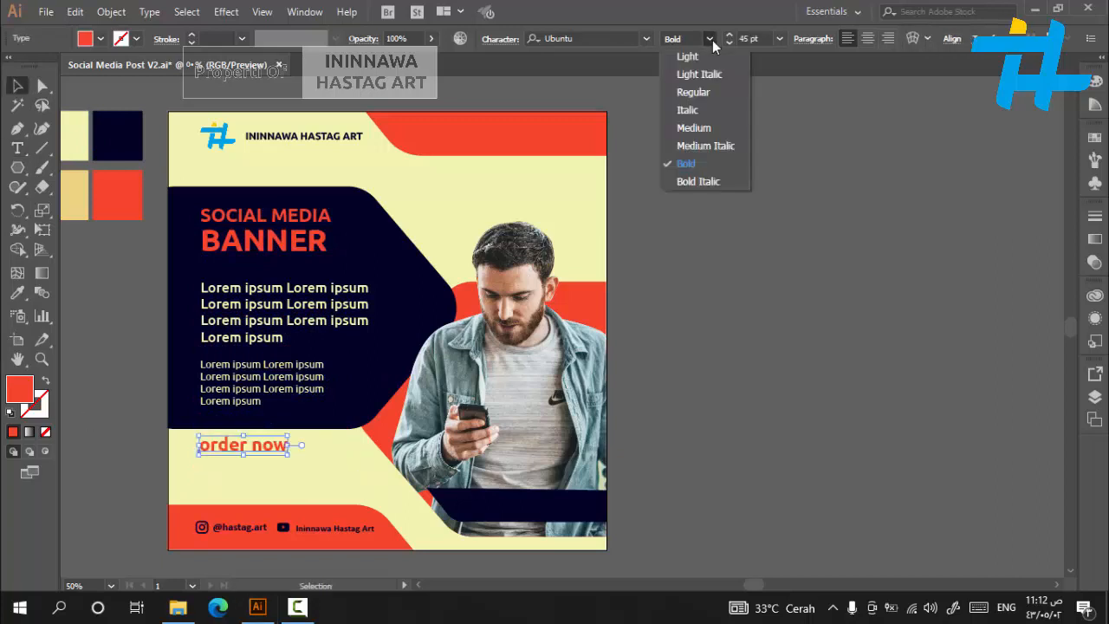
left_click(693, 184)
left_click_drag(262, 446, 545, 512)
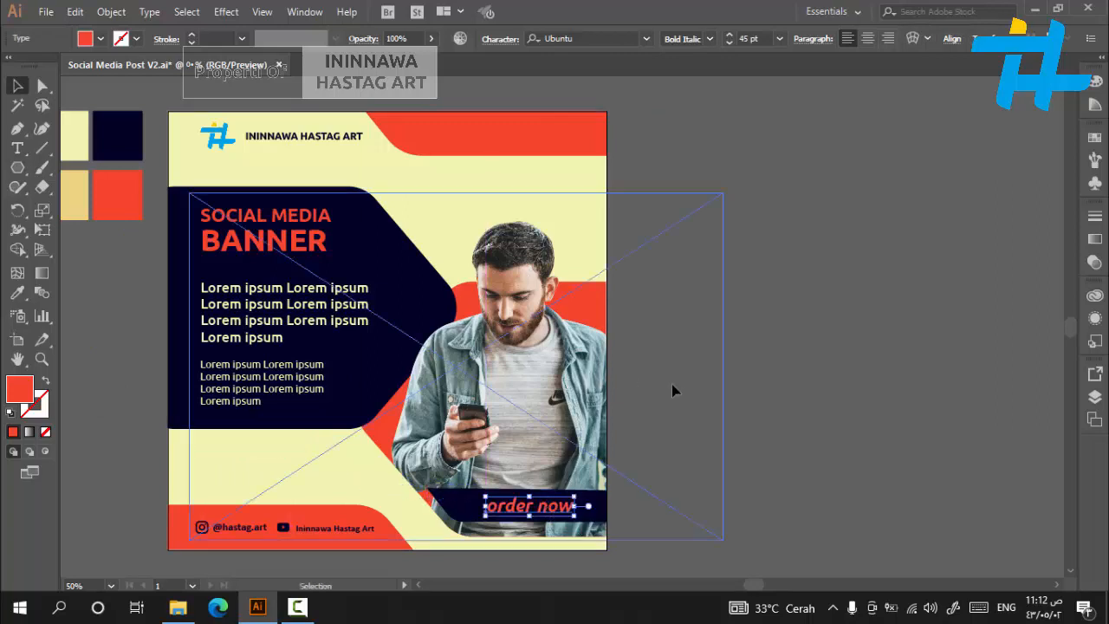
left_click(809, 410)
Duplicate the "order now" text onto the red shape at the artboard's upper edge and recolour the copy with the navy palette swatch.
left_click_drag(546, 501, 535, 132)
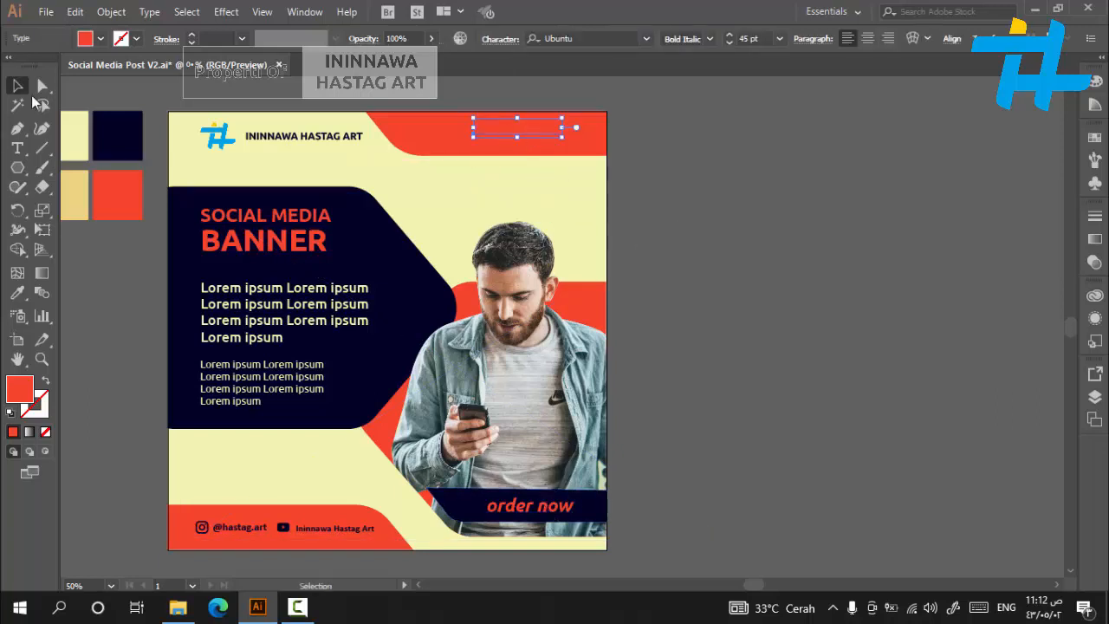
left_click(17, 292)
left_click(117, 135)
left_click(18, 87)
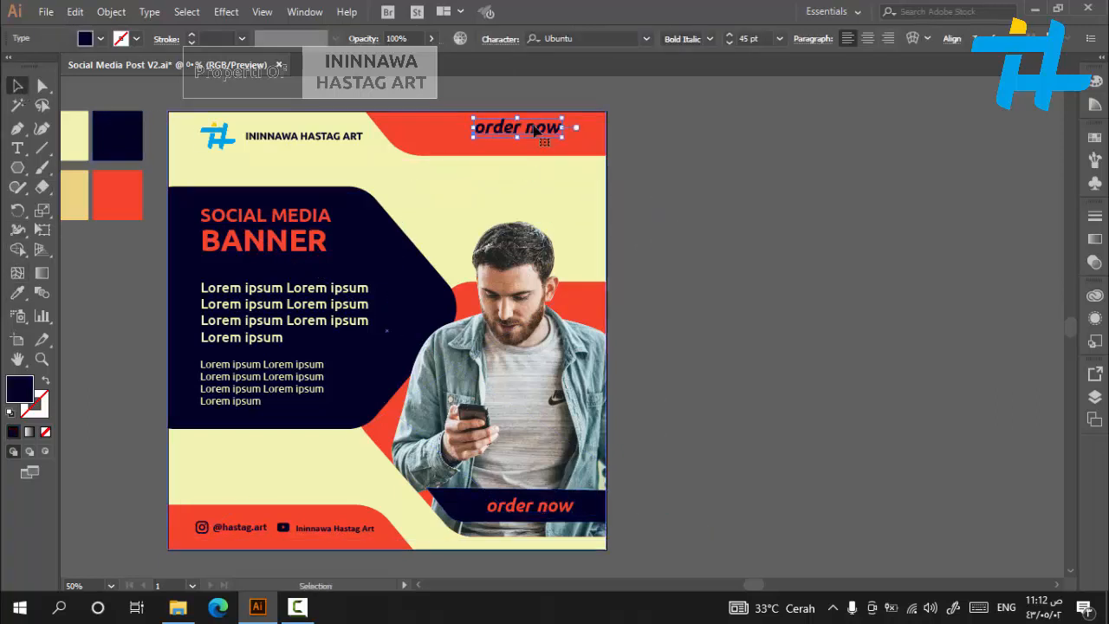
Replace the copied text on the upper red shape with "Make Your Style" and position it centrally within that shape.
left_click(17, 147)
left_click_drag(582, 132, 403, 127)
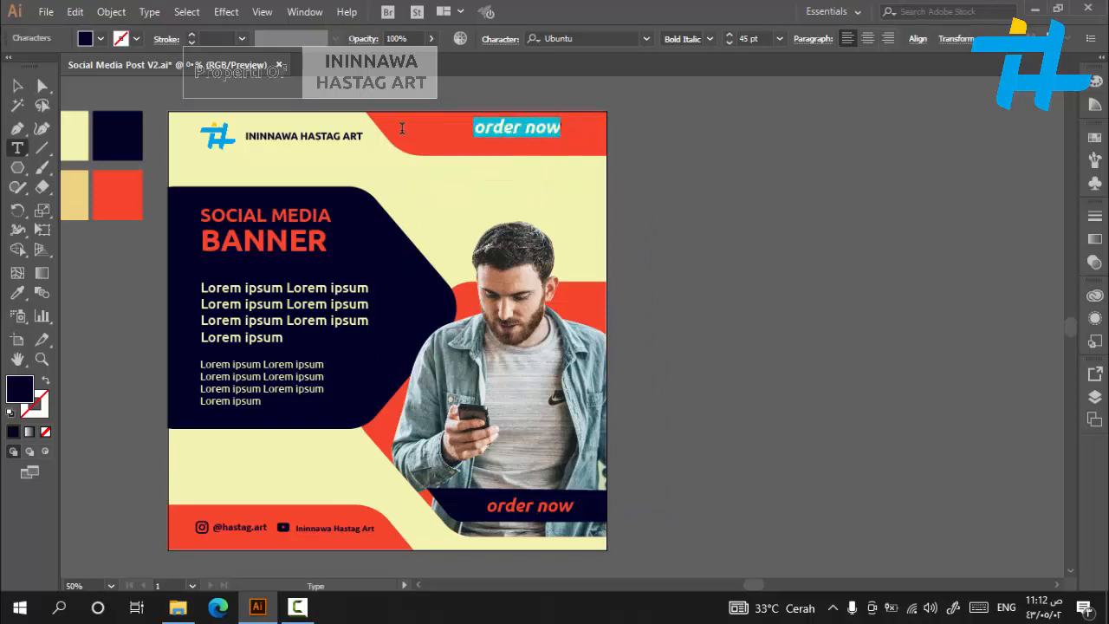
type("o")
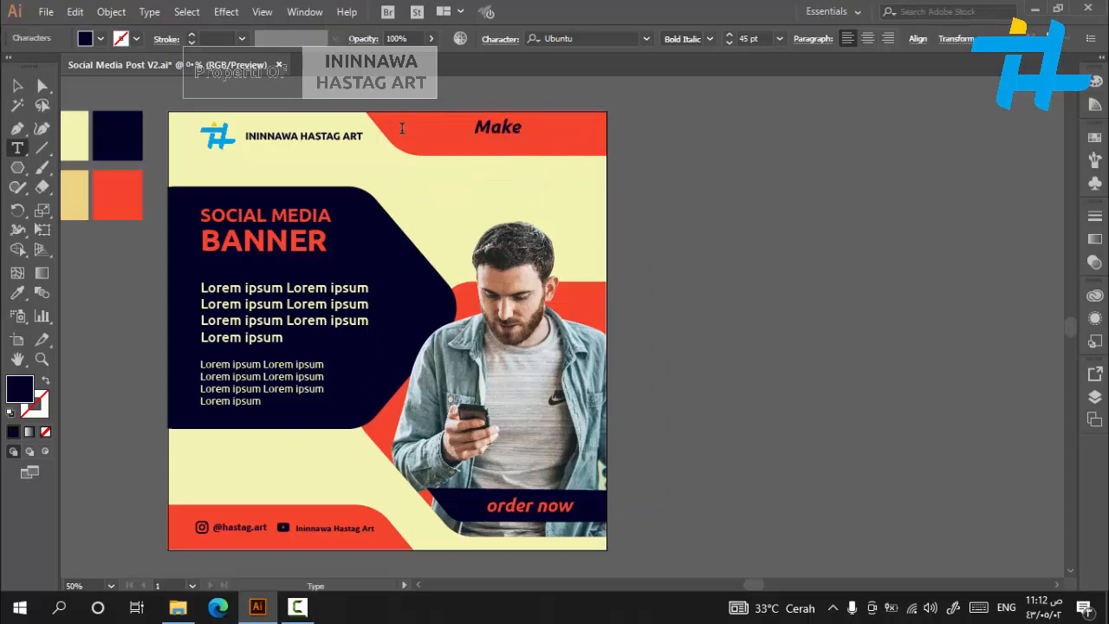
type("ake Your Style")
key("Escape")
left_click_drag(509, 127, 481, 133)
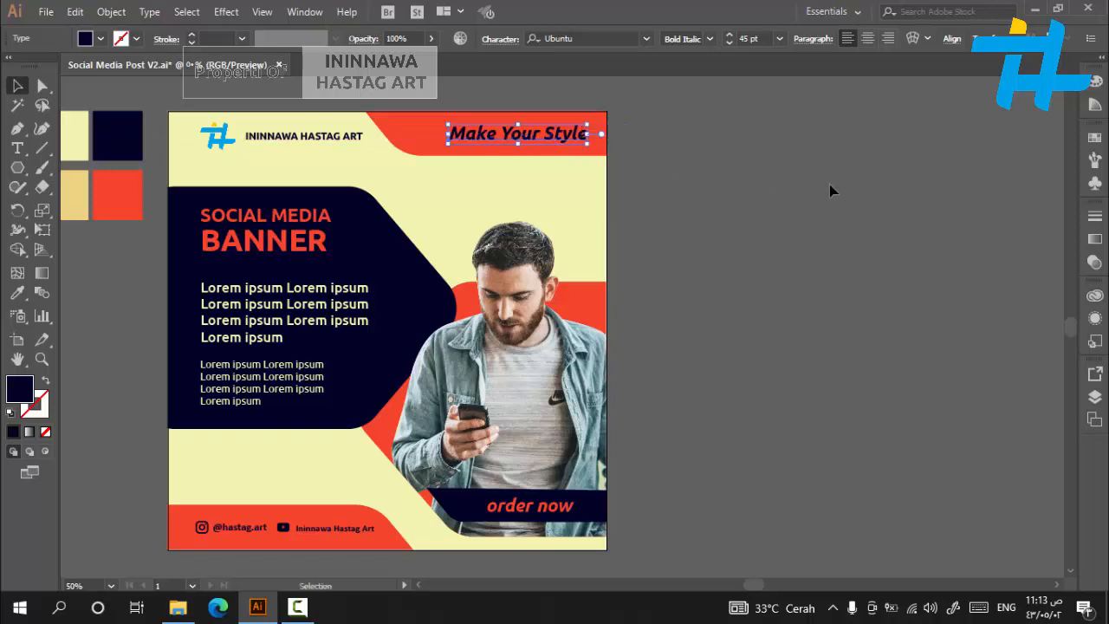
left_click(830, 191)
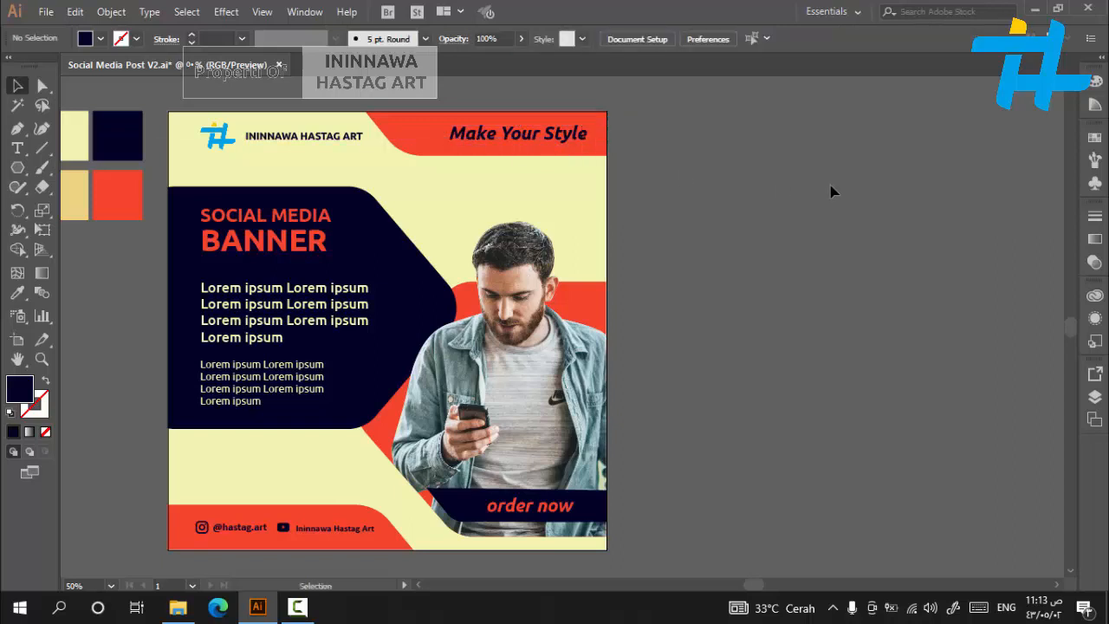
Move the phone-and-megaphone illustration from outside the artboard to below the small Lorem ipsum text and bring it to the front.
scroll(829, 190, "down", 1)
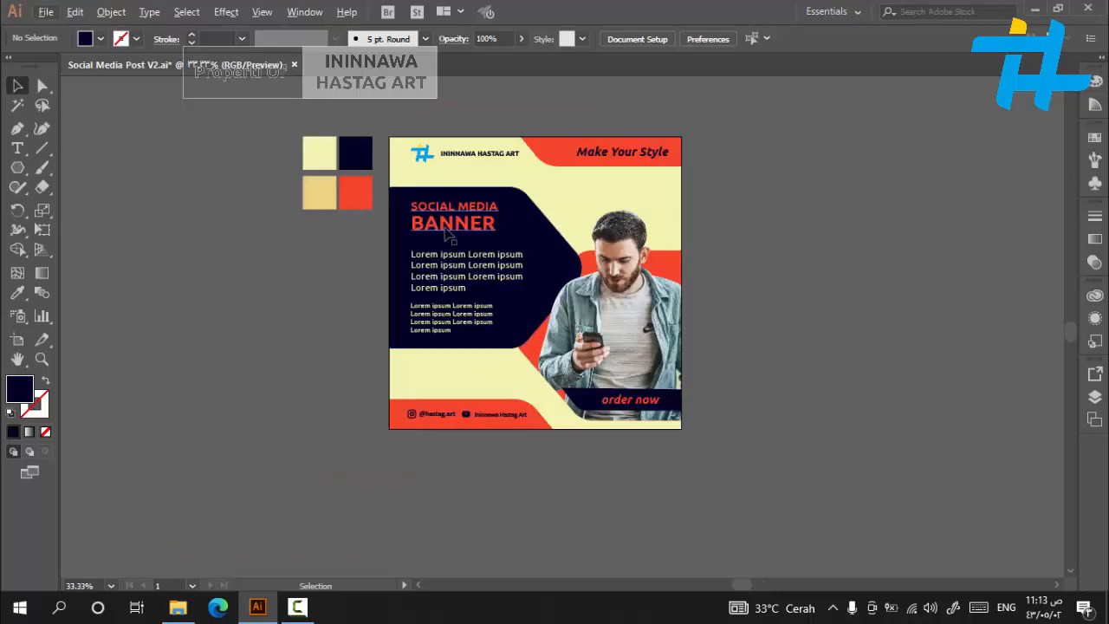
scroll(461, 236, "down", 1)
scroll(366, 267, "down", 1)
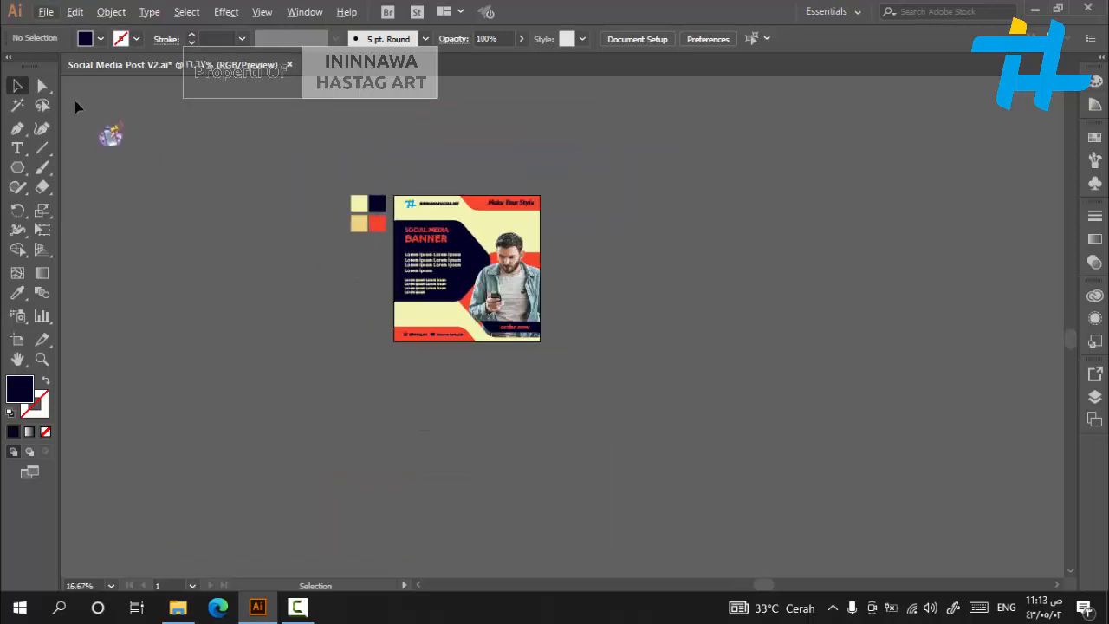
left_click(113, 135)
left_click_drag(379, 260, 437, 308)
scroll(458, 323, "up", 2)
scroll(471, 301, "up", 1)
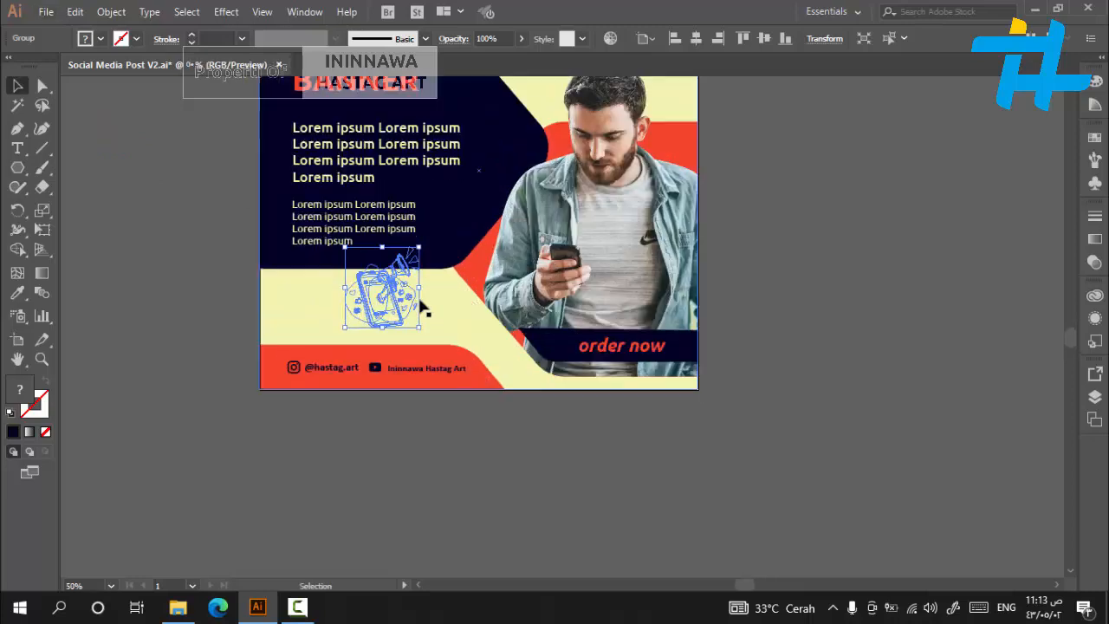
right_click(382, 300)
mouse_move(488, 459)
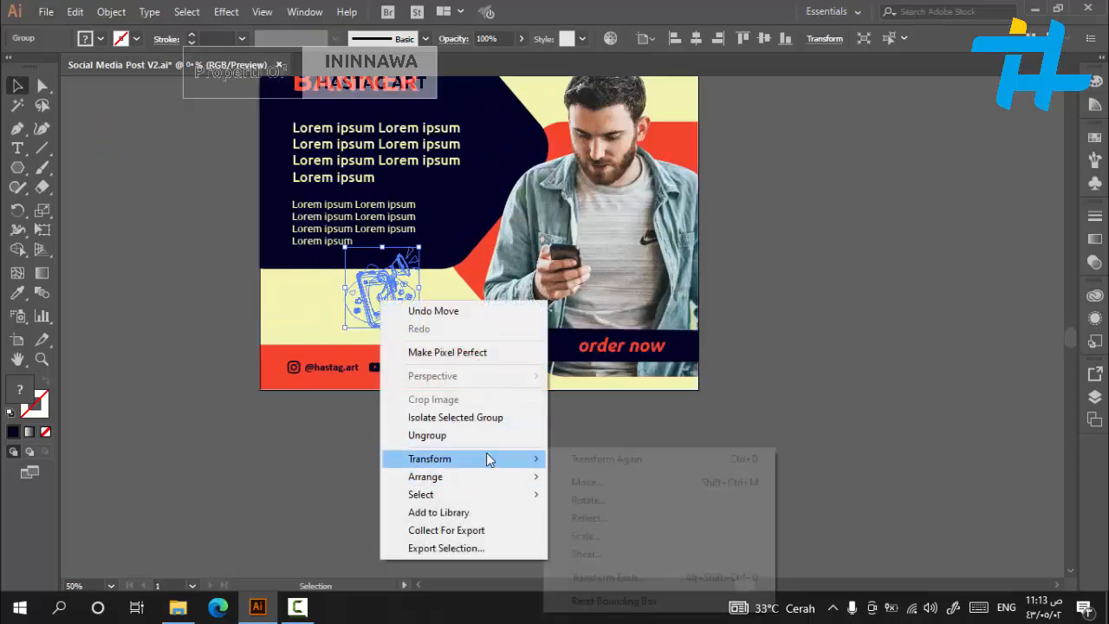
mouse_move(503, 477)
left_click(573, 476)
scroll(517, 320, "up", 5)
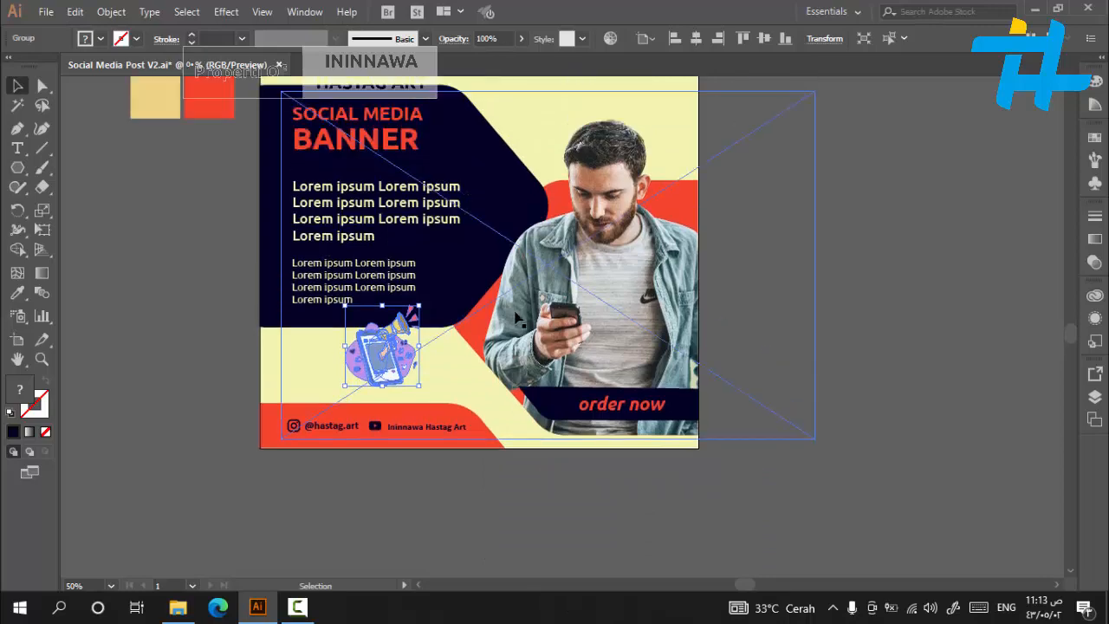
Resize the phone-and-megaphone illustration and place it at the navy hexagon's lower corner, beside the man's arm.
left_click(443, 400)
left_click(390, 407)
key("f")
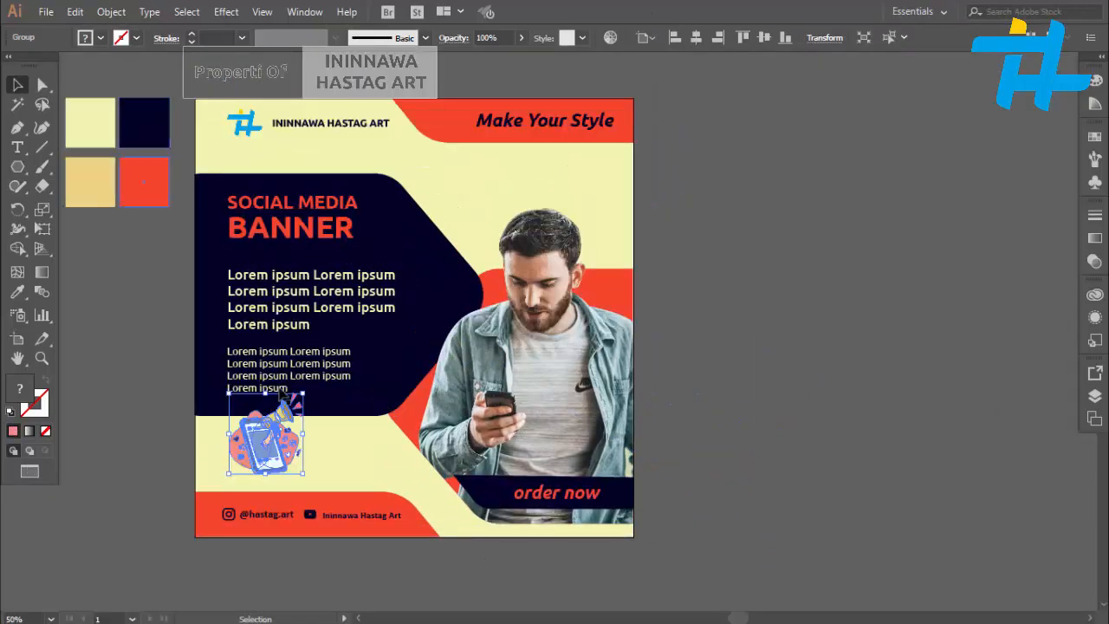
left_click_drag(329, 429, 278, 429)
left_click_drag(303, 393, 574, 181)
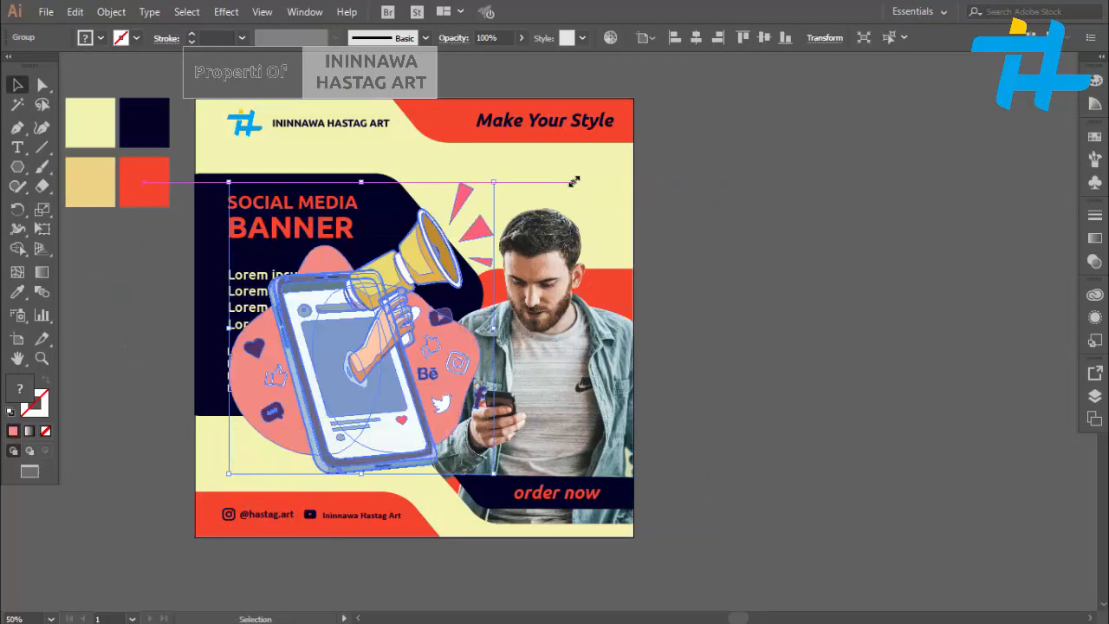
key("ctrl+z")
left_click_drag(301, 394, 561, 189)
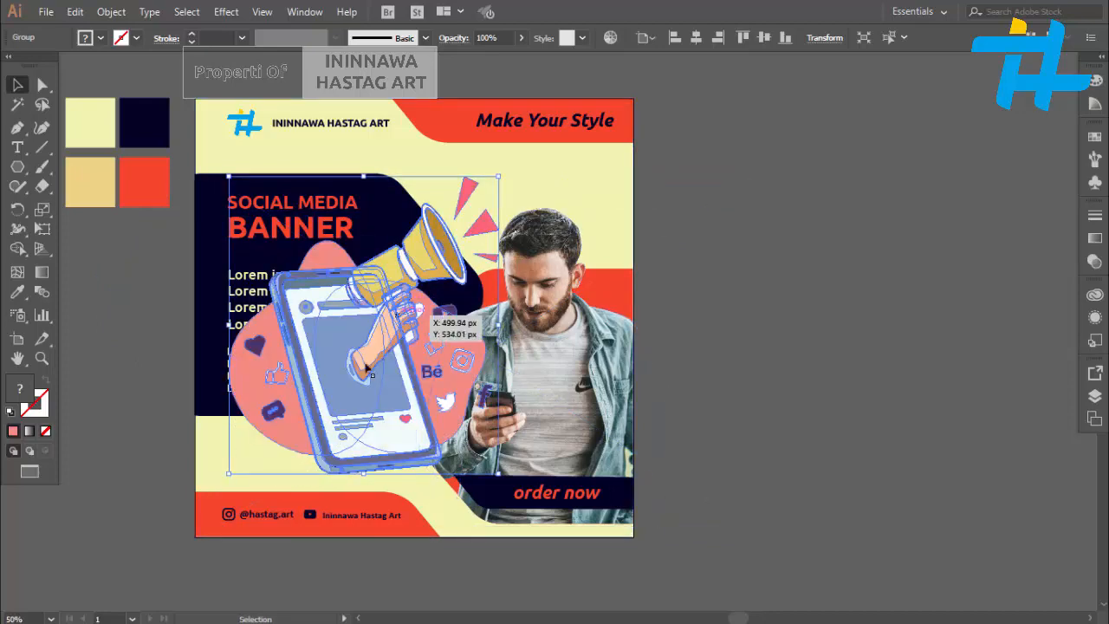
left_click_drag(361, 363, 419, 407)
left_click_drag(552, 215, 375, 412)
left_click_drag(333, 471, 402, 429)
left_click(792, 386)
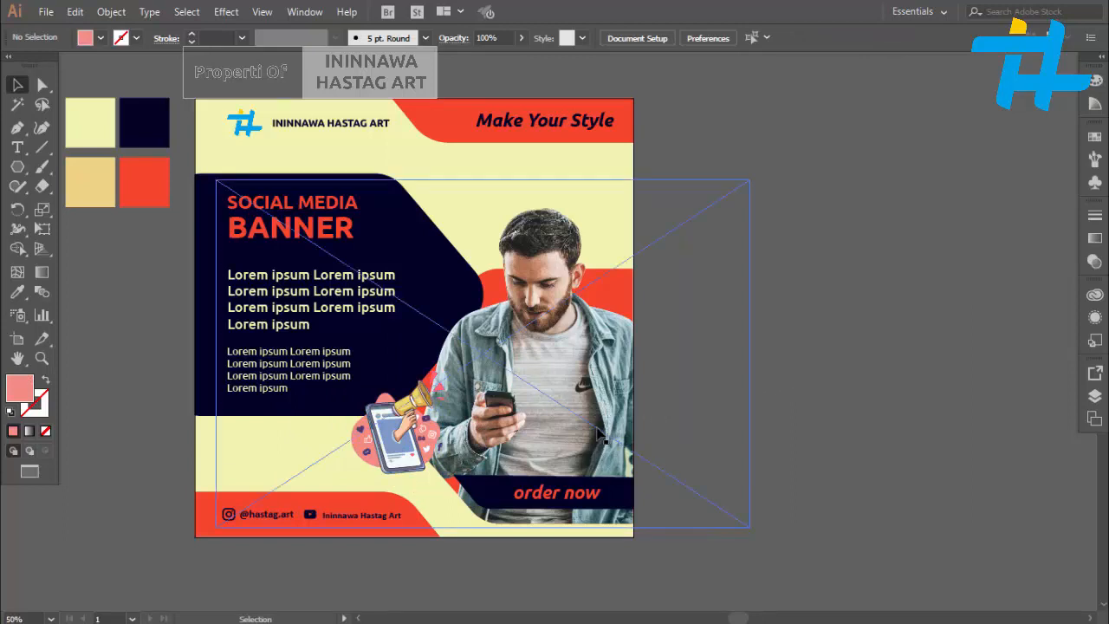
Ungroup the phone-and-megaphone illustration and recolour its background blob with the red palette swatch.
left_click(370, 448)
right_click(364, 452)
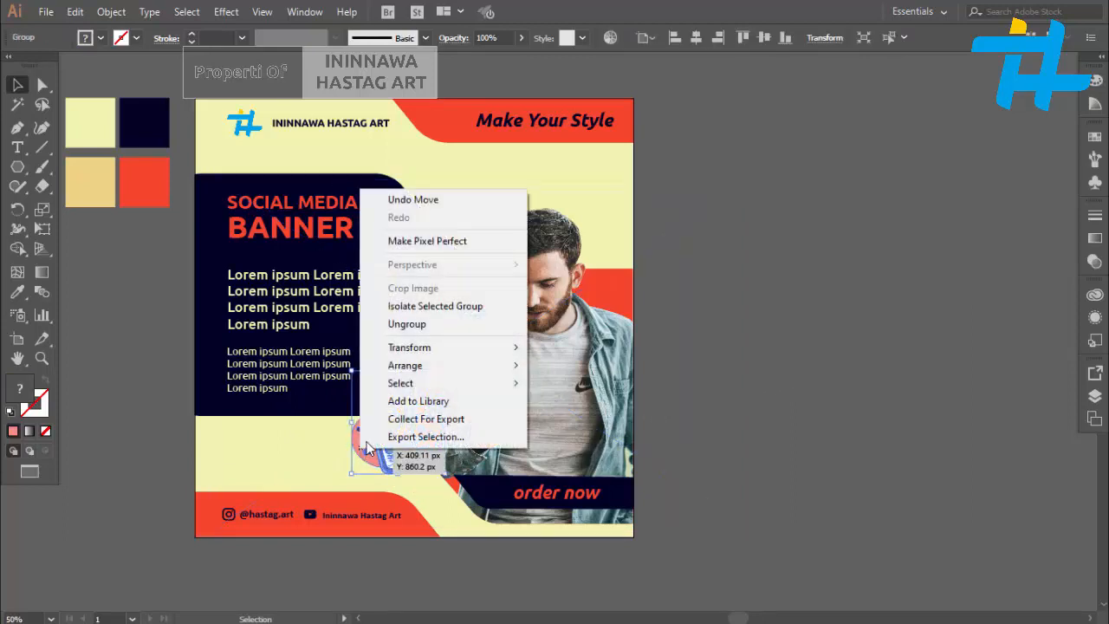
left_click(426, 332)
left_click(292, 445)
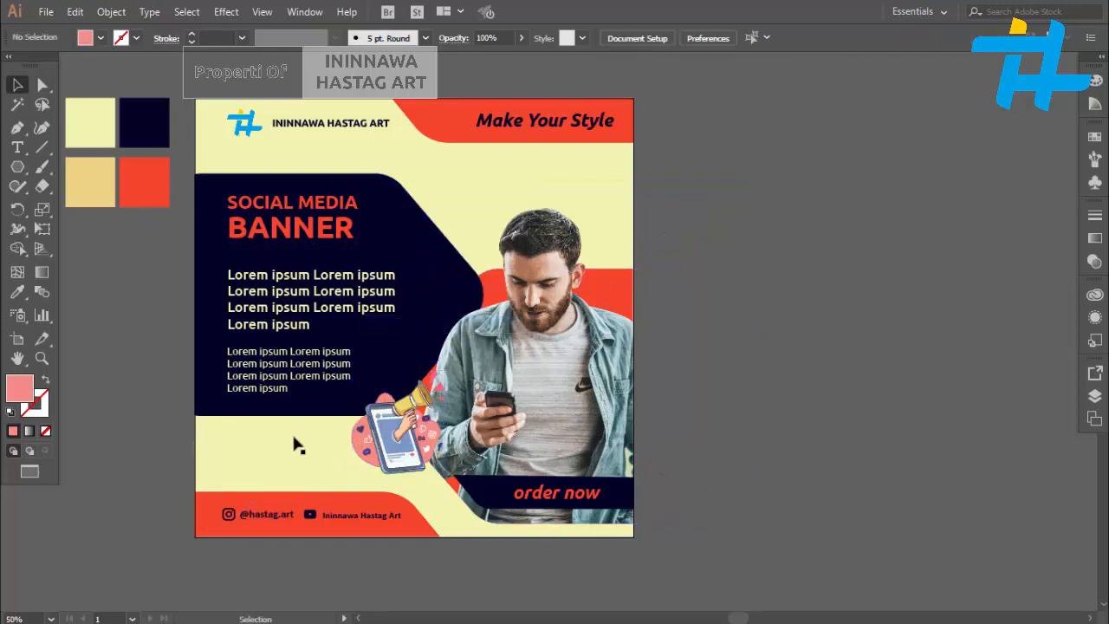
left_click(355, 461)
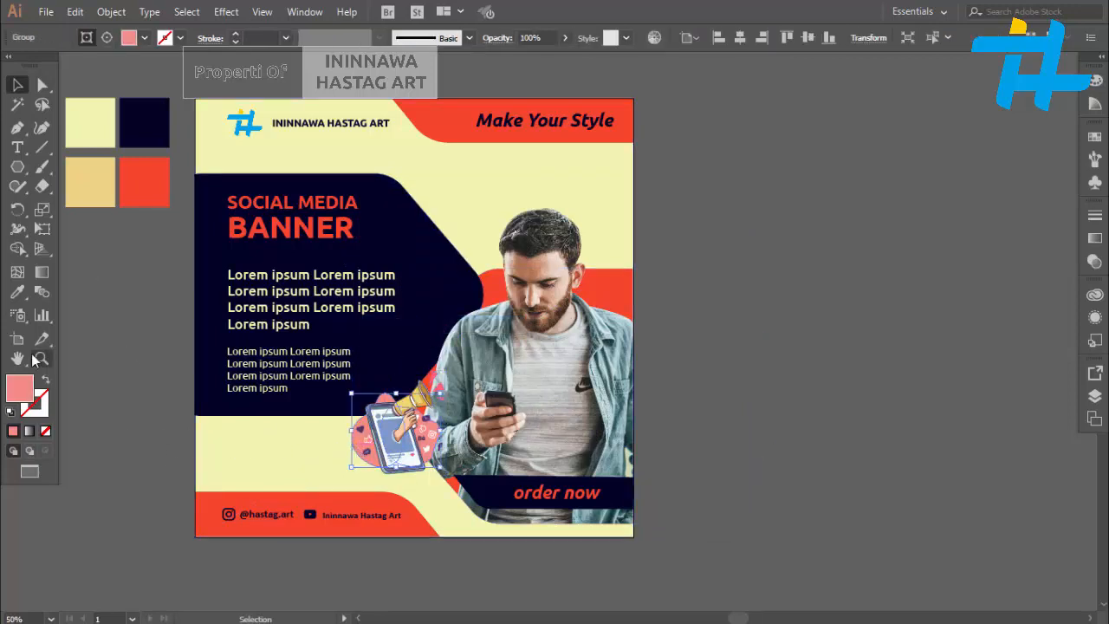
left_click(145, 173)
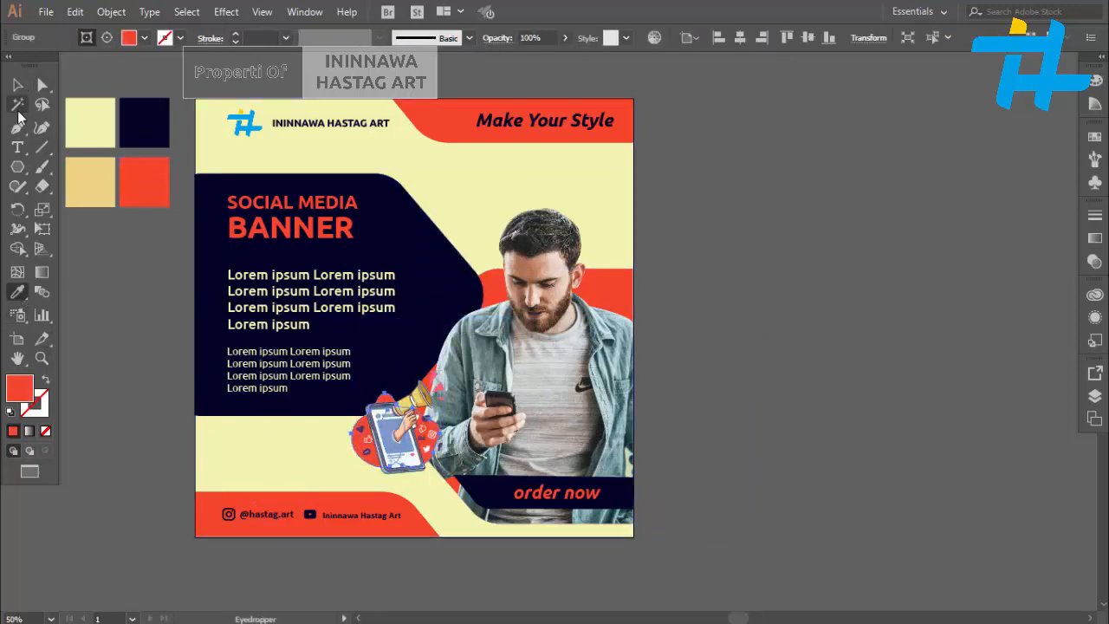
left_click(97, 301)
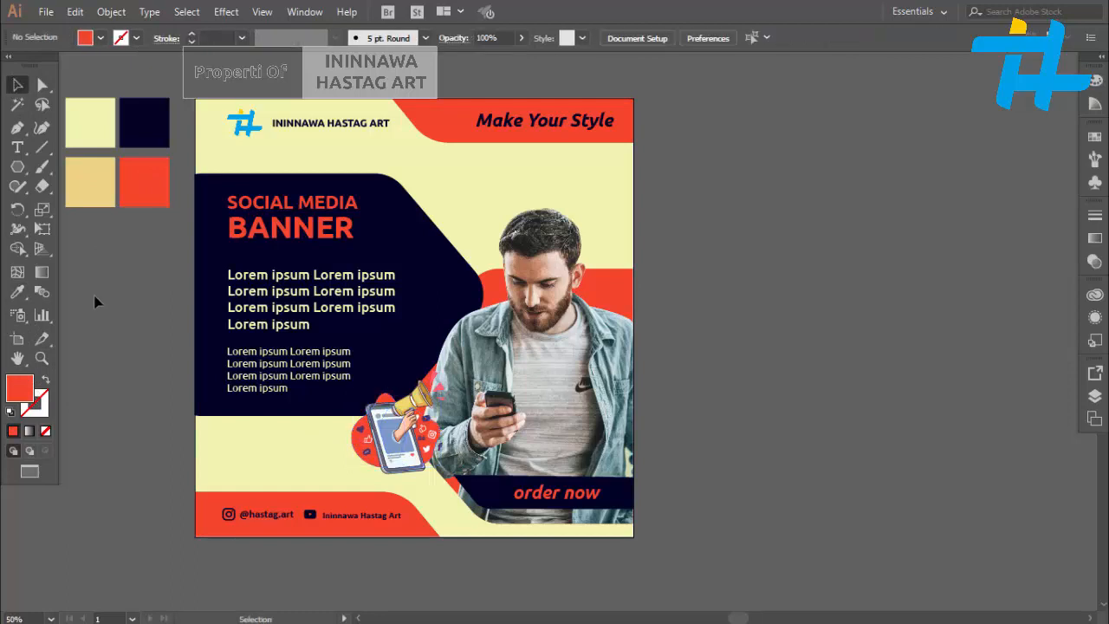
Inside the clip group, duplicate the navy hexagon slightly lower and turn the copy into an unfilled outline with a 4 pt navy stroke.
left_click(207, 391)
double_click(208, 392)
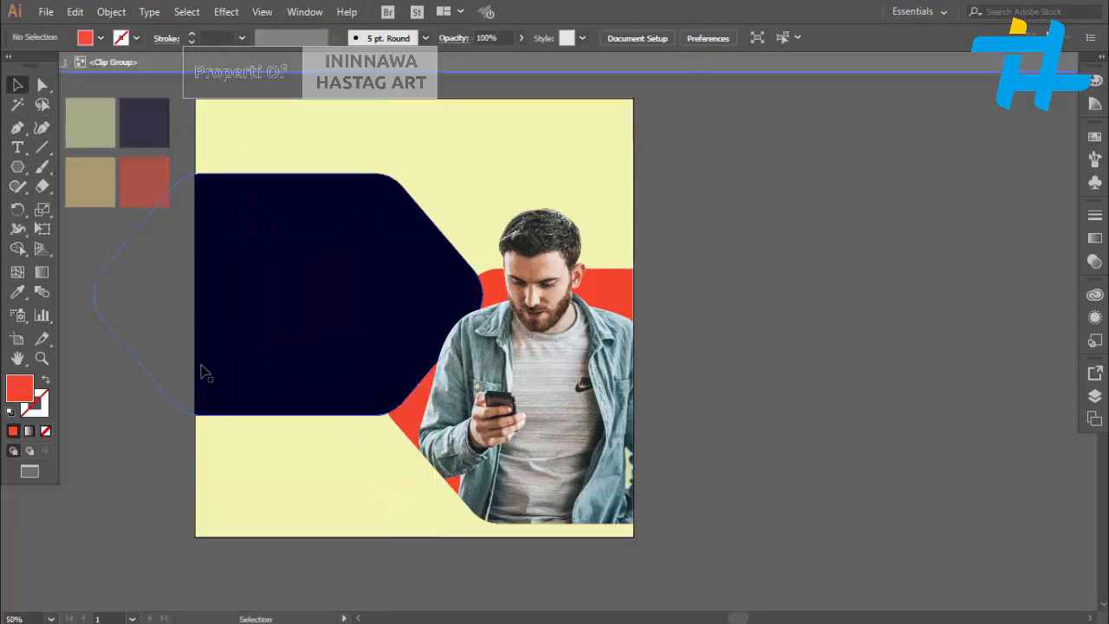
left_click(217, 355)
left_click_drag(212, 351, 213, 385)
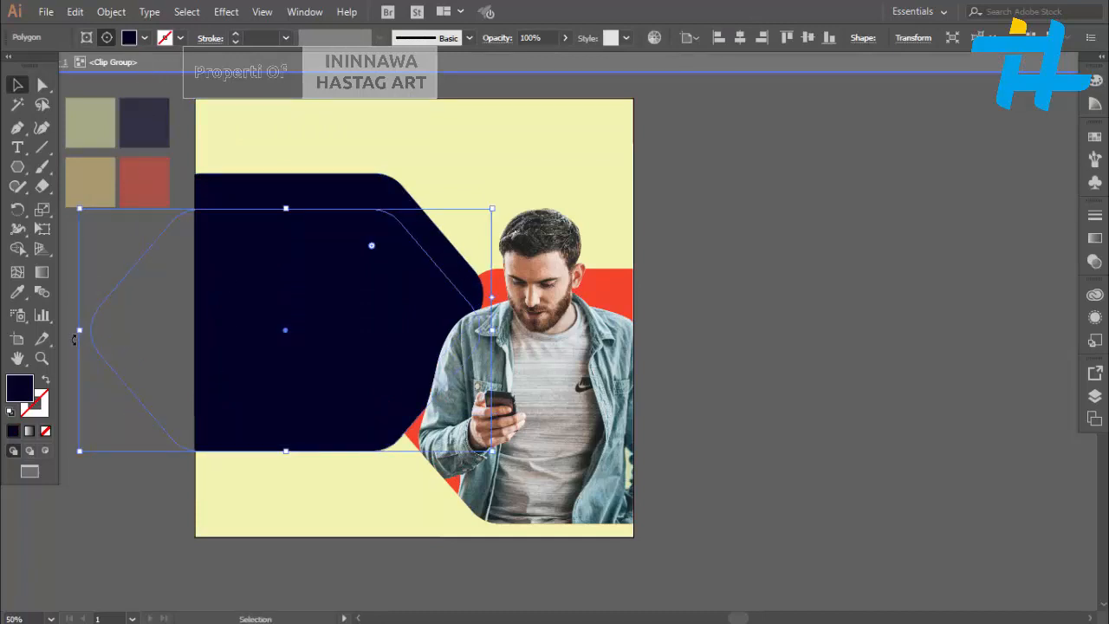
left_click(46, 382)
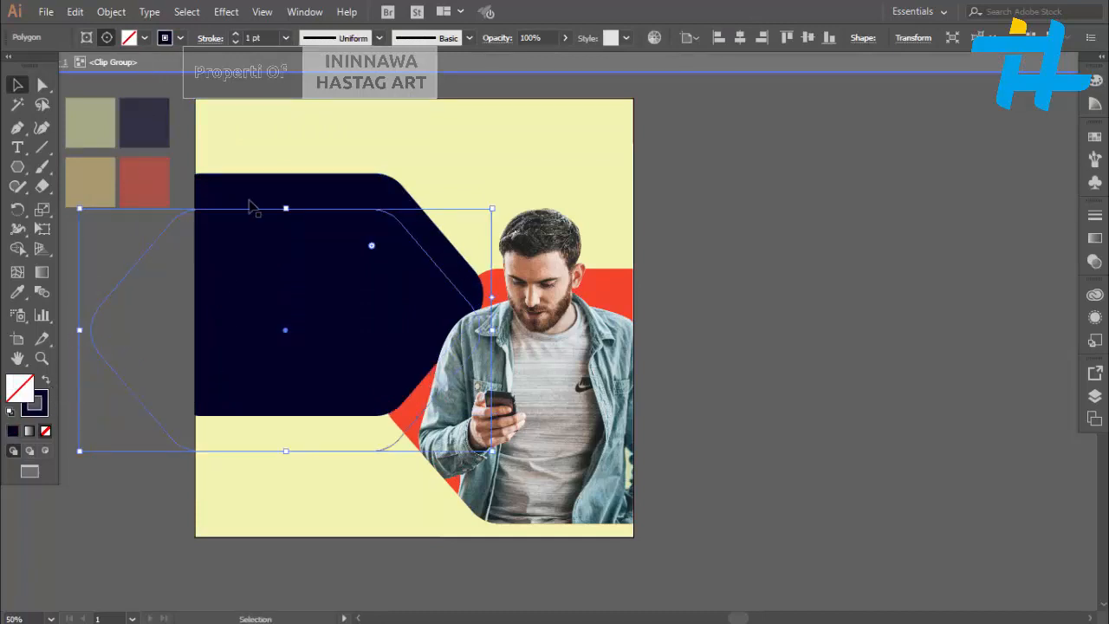
left_click(288, 38)
left_click(301, 161)
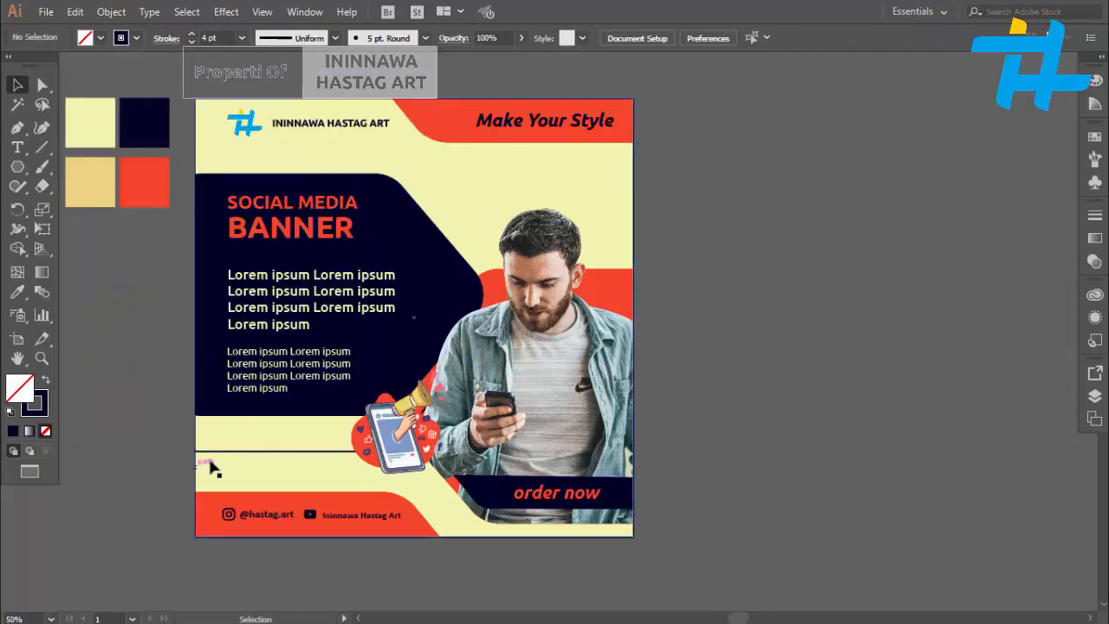
Shift the navy hexagon outline left and slightly down within the clip group, so its corner curves up beside the phone-and-megaphone illustration.
left_click(222, 457)
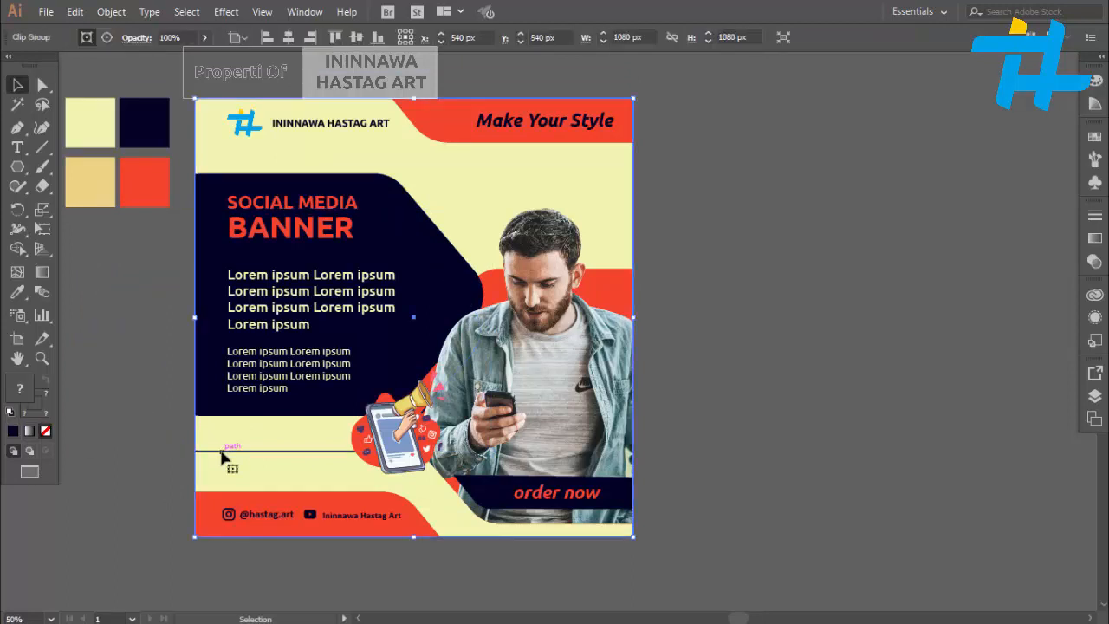
double_click(222, 458)
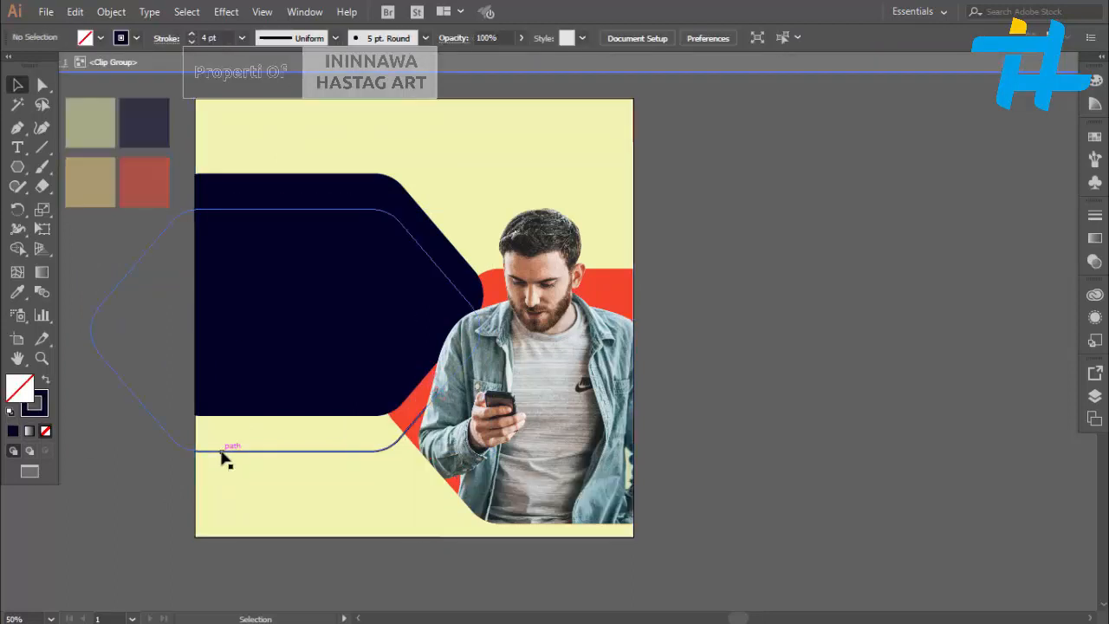
left_click_drag(219, 454, 148, 470)
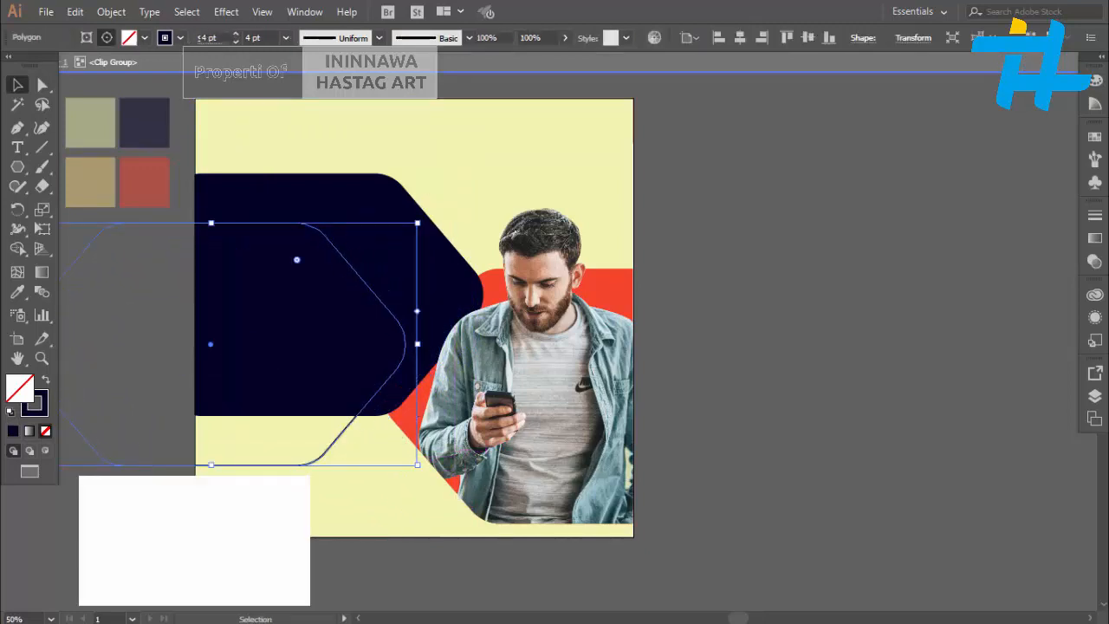
key("Escape")
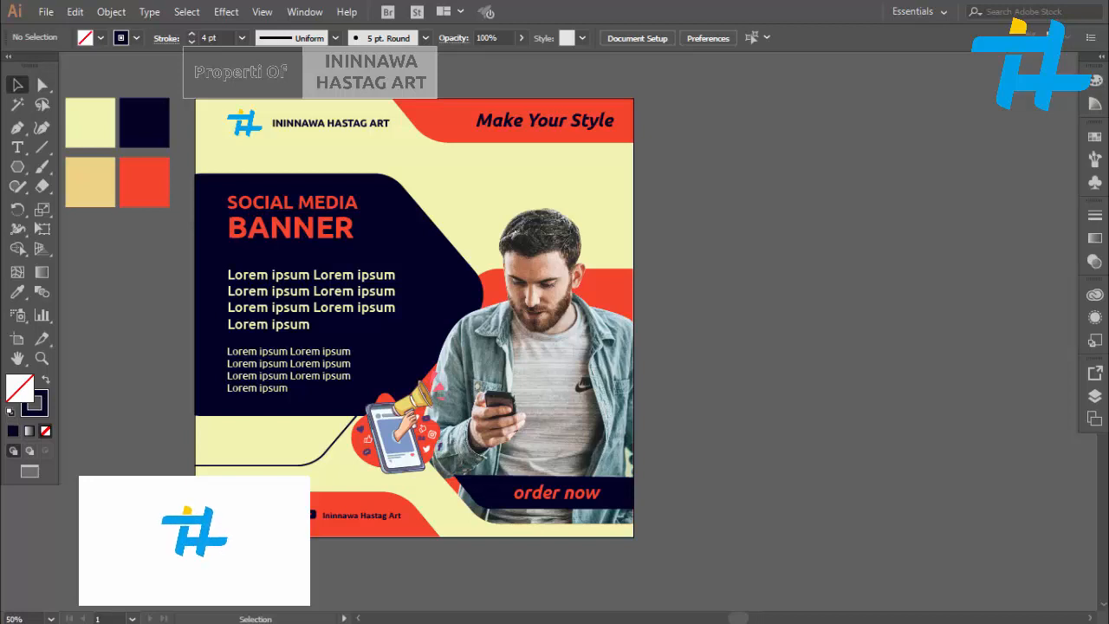
Duplicate the red hexagon behind the man as an unfilled outline with a 4 pt red stroke and place it just above his head.
double_click(416, 268)
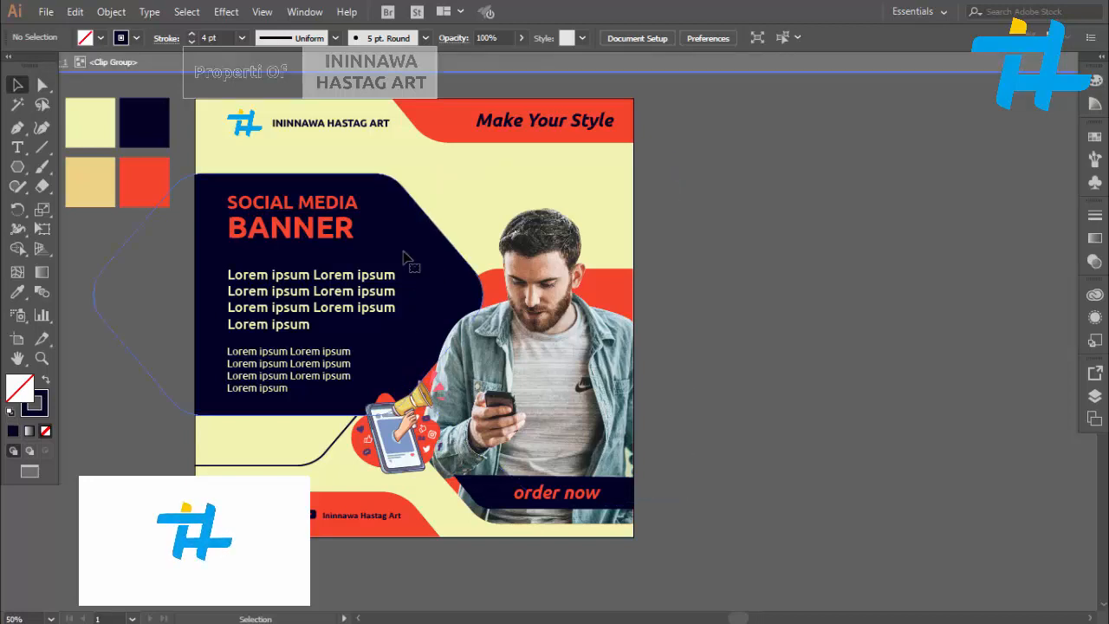
left_click(618, 286)
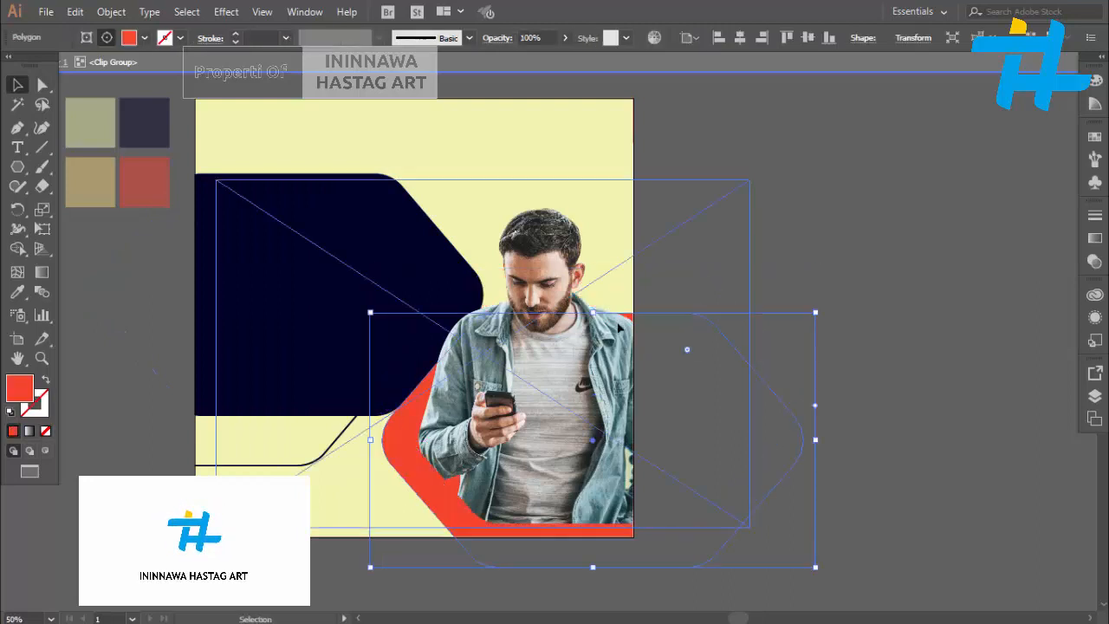
left_click_drag(619, 325, 626, 226)
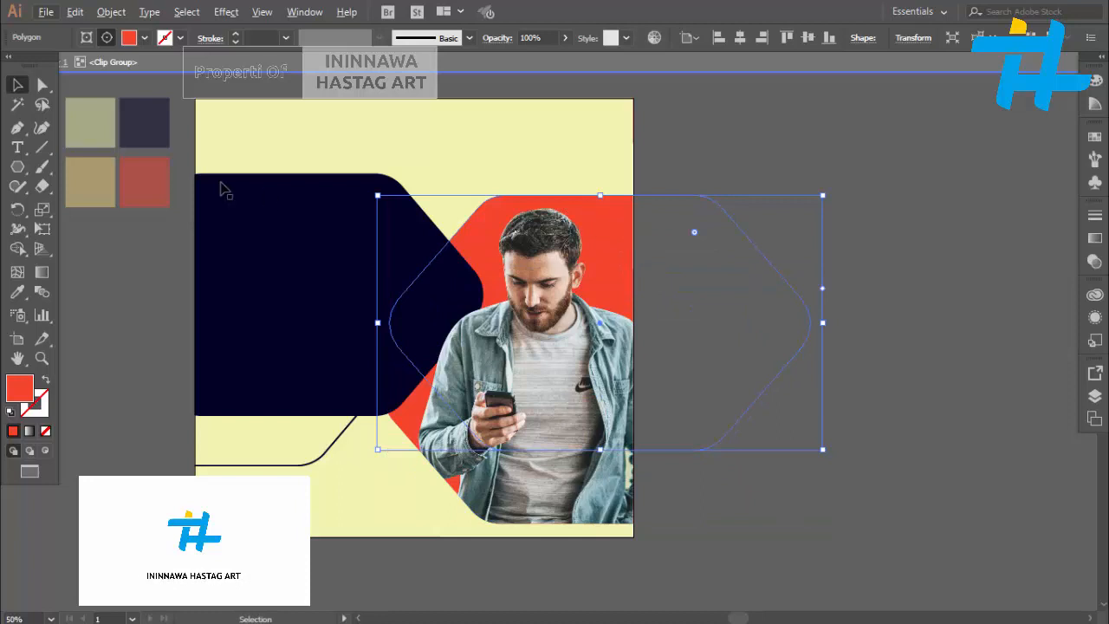
left_click(46, 379)
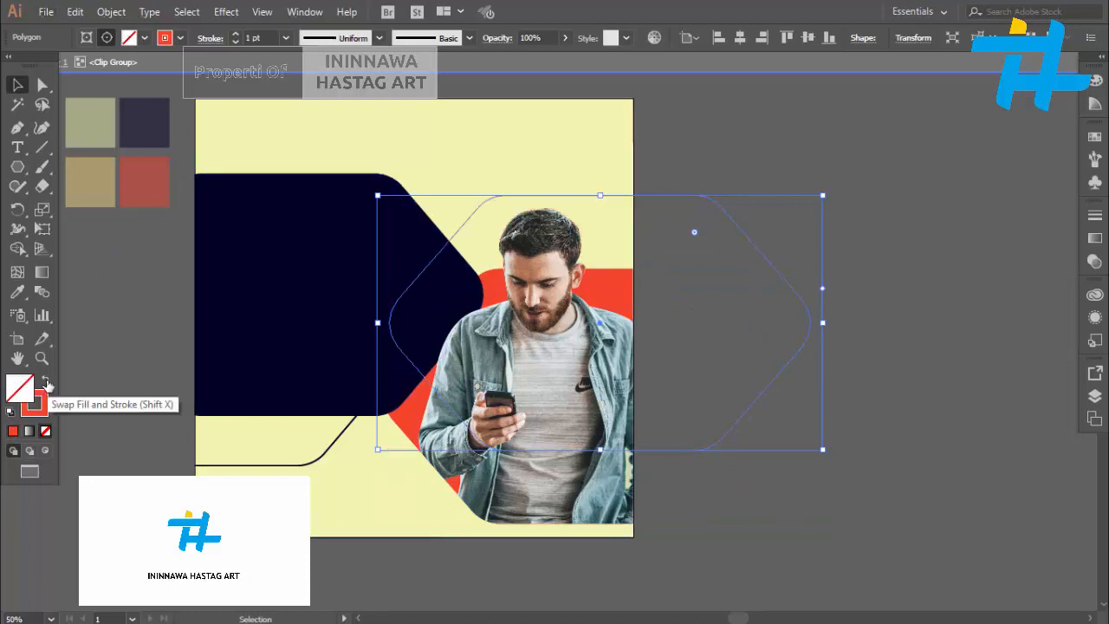
left_click(286, 38)
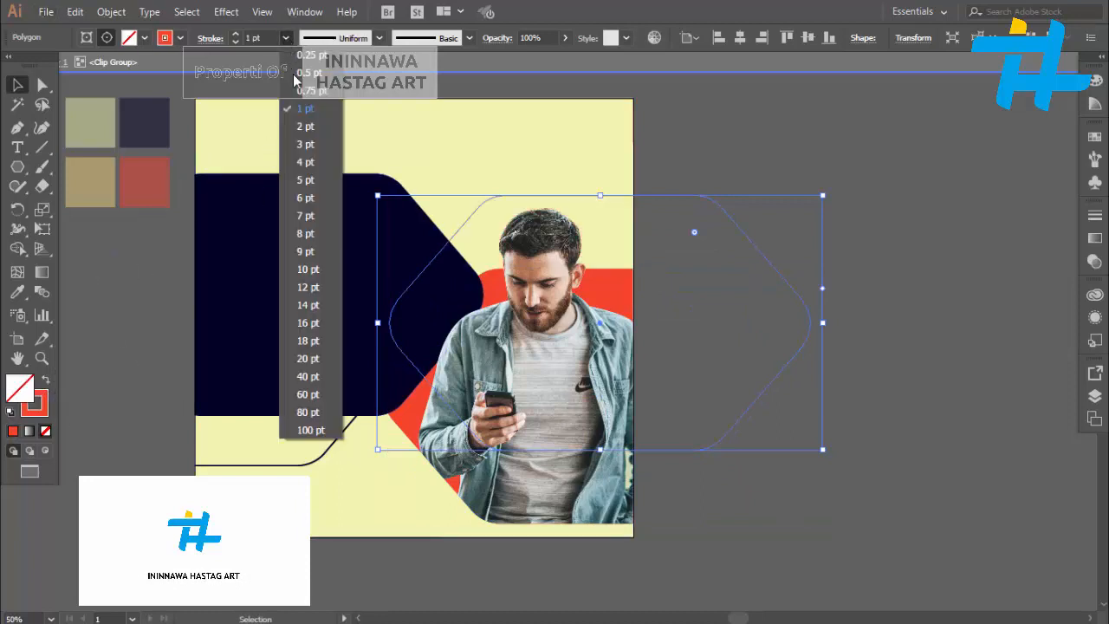
left_click(308, 165)
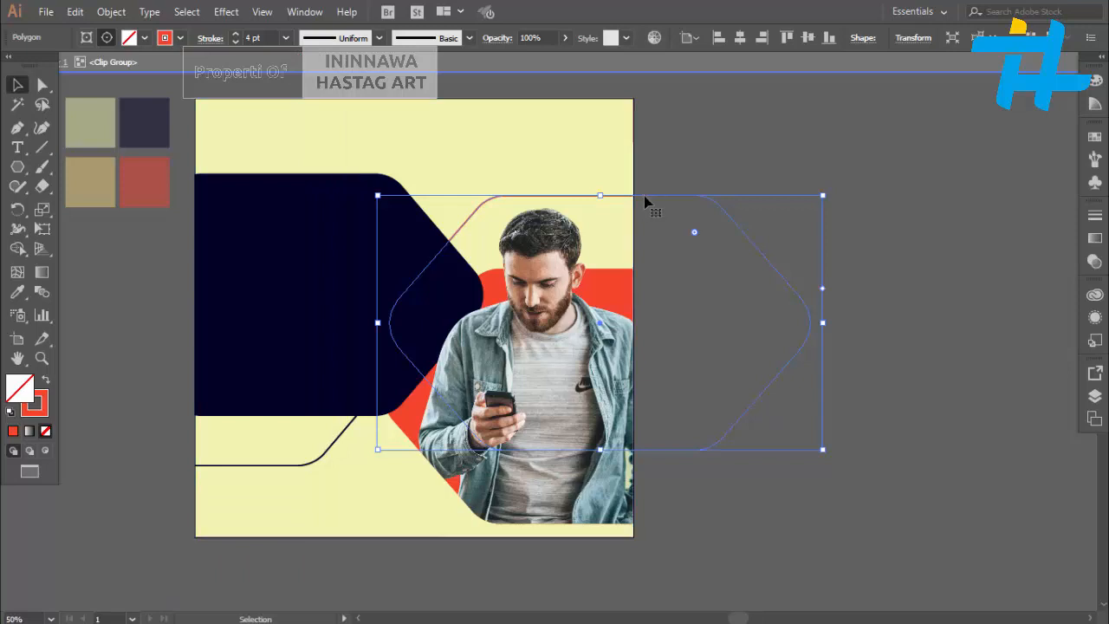
left_click_drag(646, 202, 672, 194)
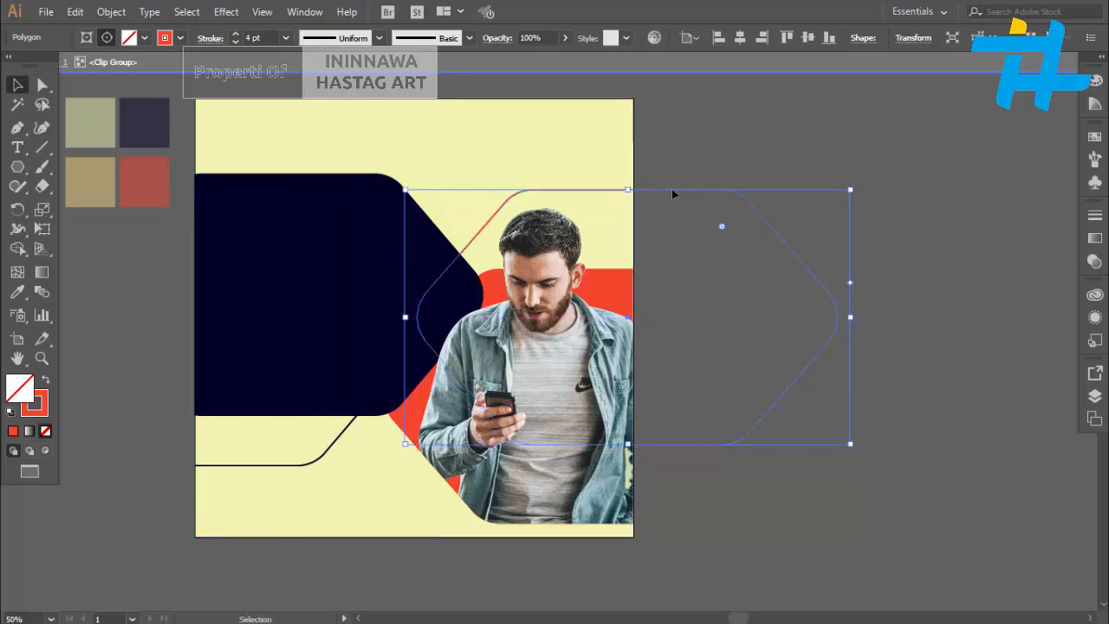
left_click(728, 533)
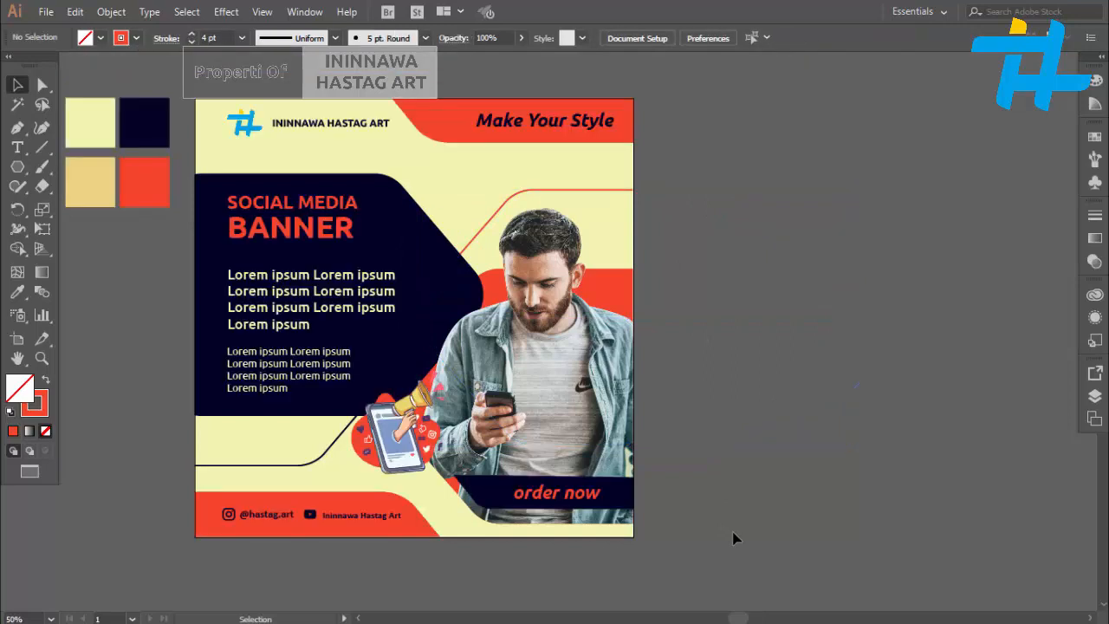
Rearrange the header so the logo sits centred above the "ININNAWA HASTAG ART" text, left-aligned with the heading.
key("ctrl+a")
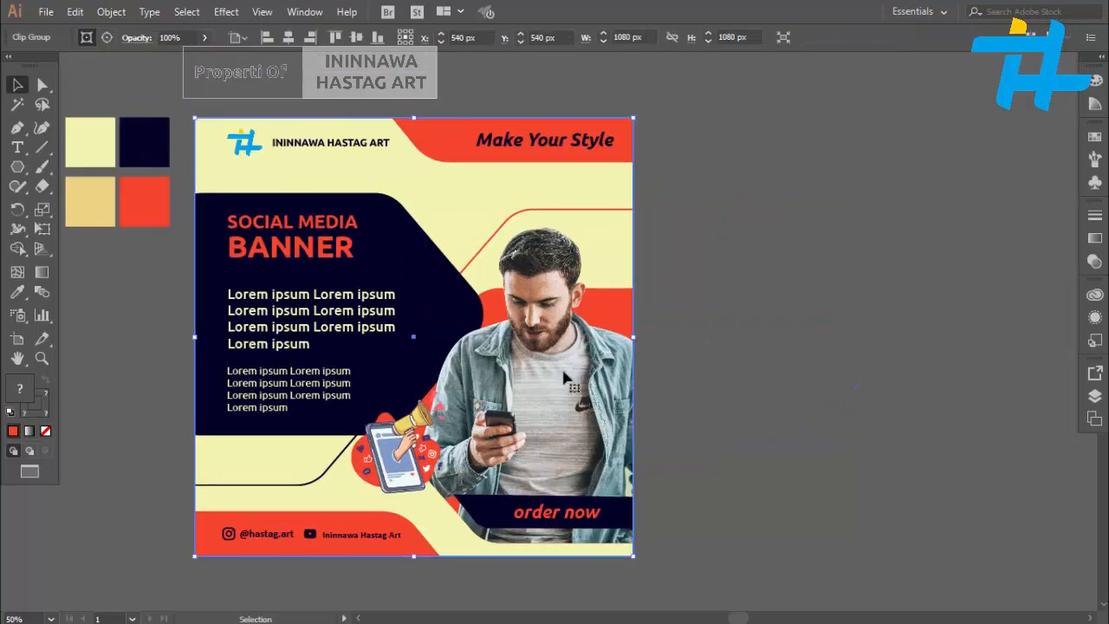
left_click(206, 91)
left_click(254, 149)
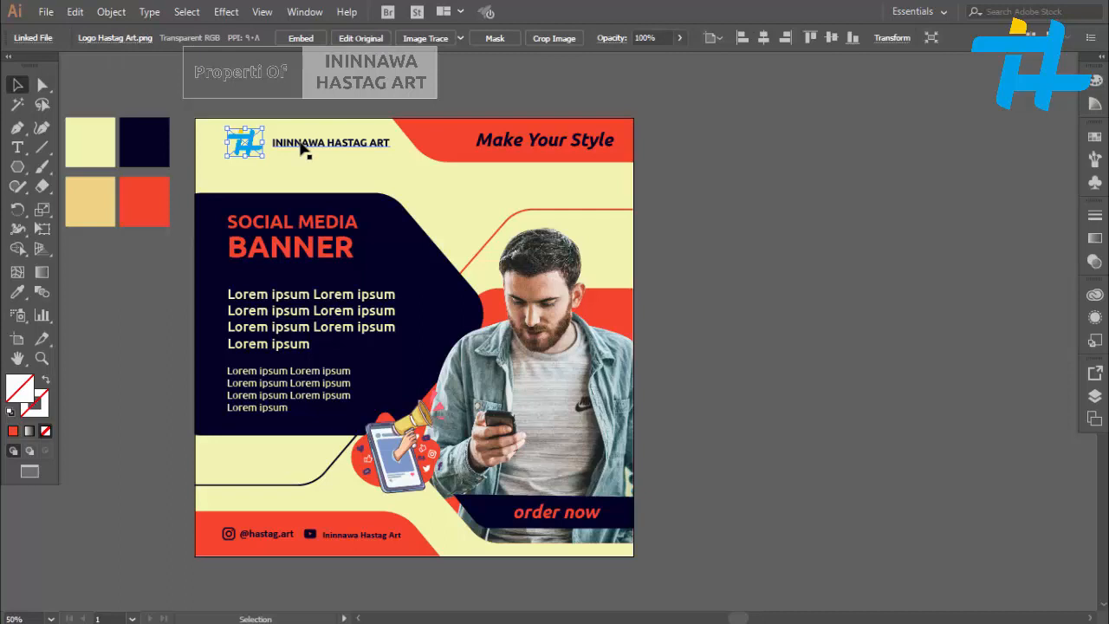
mouse_move(302, 149)
left_mouse_down()
mouse_move(337, 149)
mouse_move(253, 179)
mouse_move(266, 146)
mouse_move(289, 153)
left_mouse_up()
left_click(226, 113)
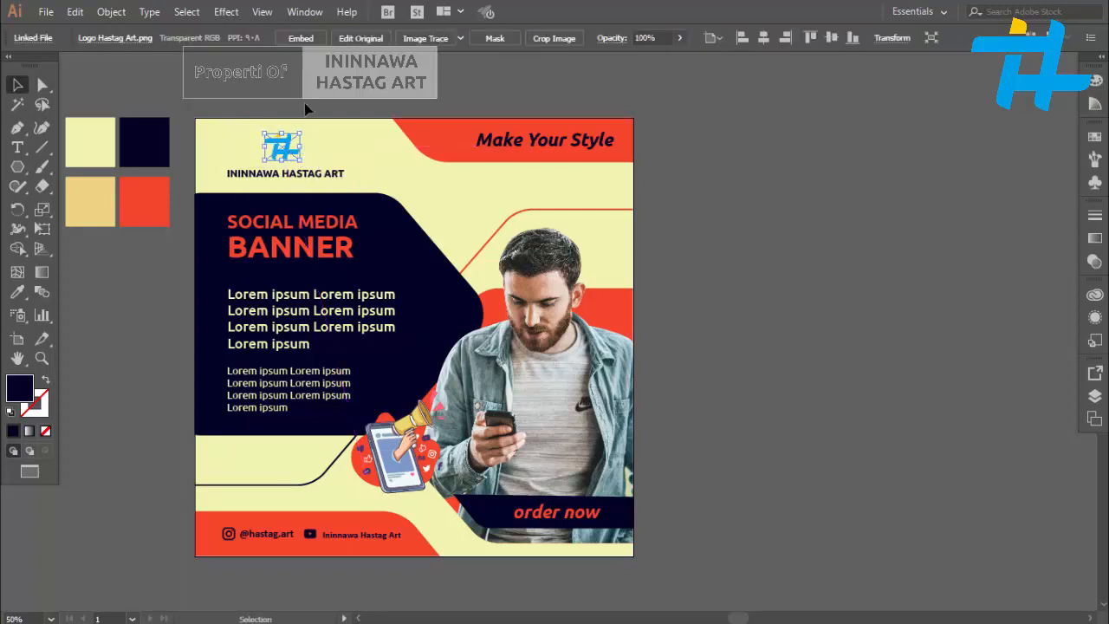
left_click(308, 97)
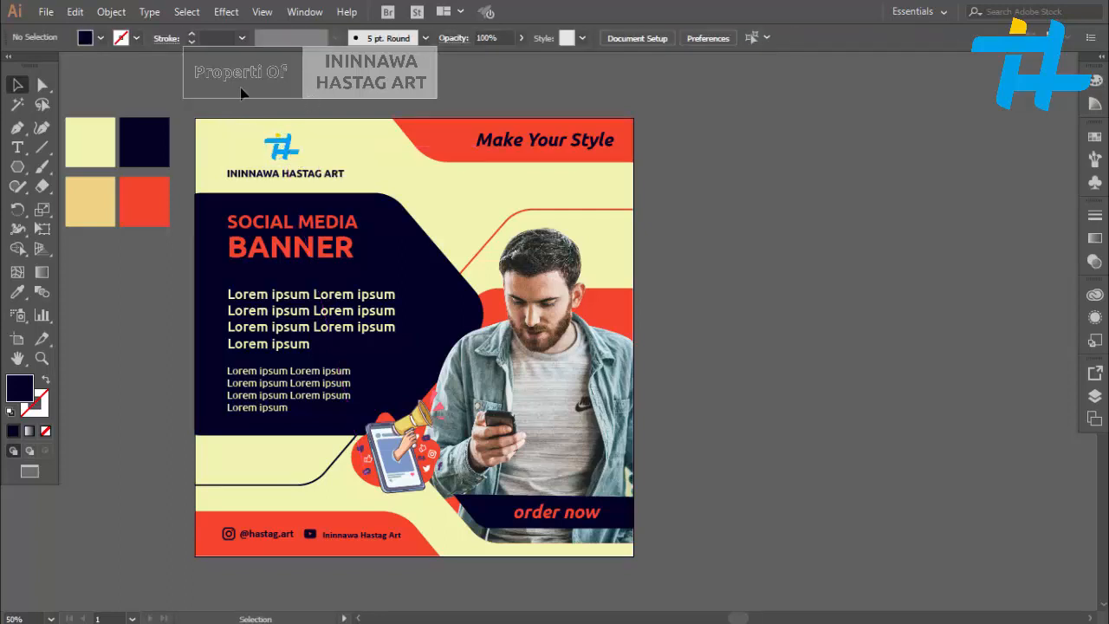
Bring up the file commands for the social media post document.
left_click(47, 12)
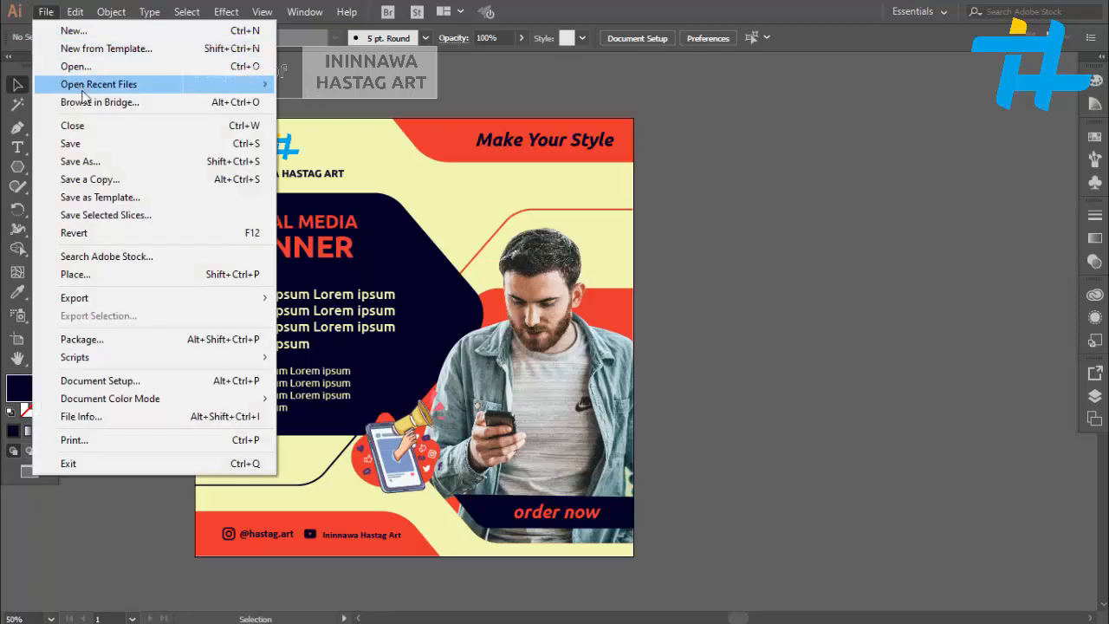